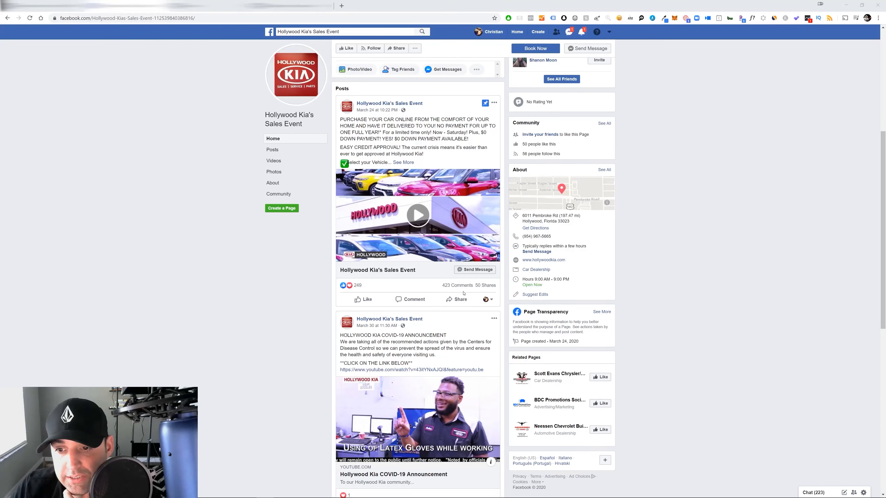
Review the pinned Hollywood Kia's Sales Event post by opening its comments, playing its video and expanding its full text
left_click(455, 285)
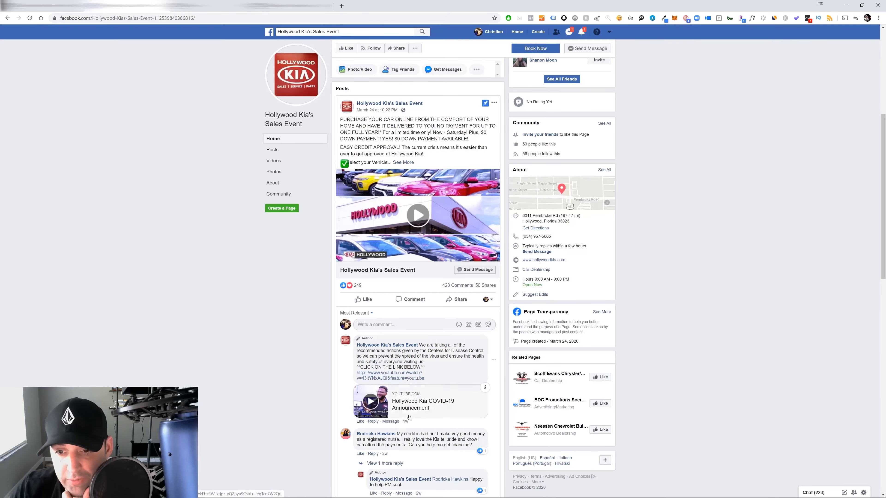
mouse_move(447, 291)
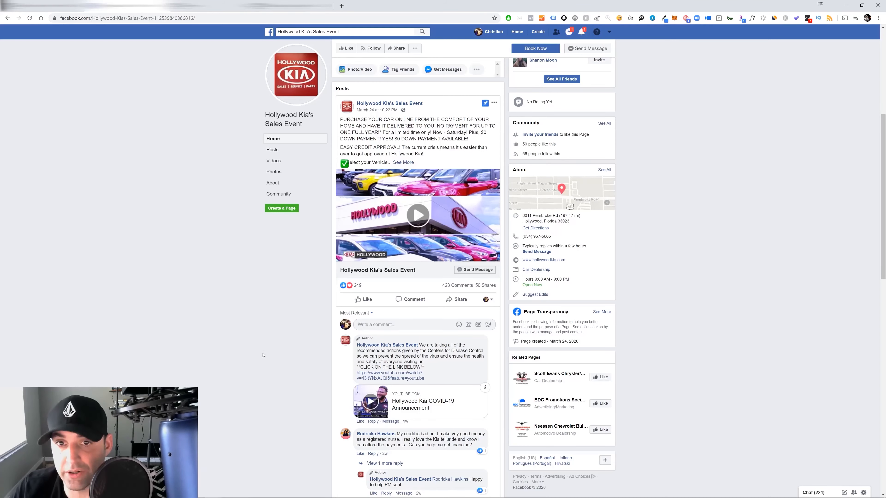
left_click(422, 226)
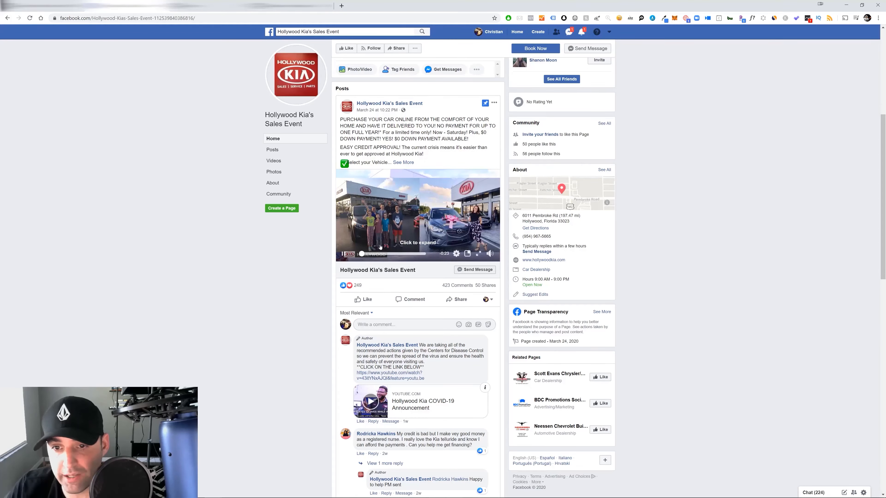
left_click(403, 162)
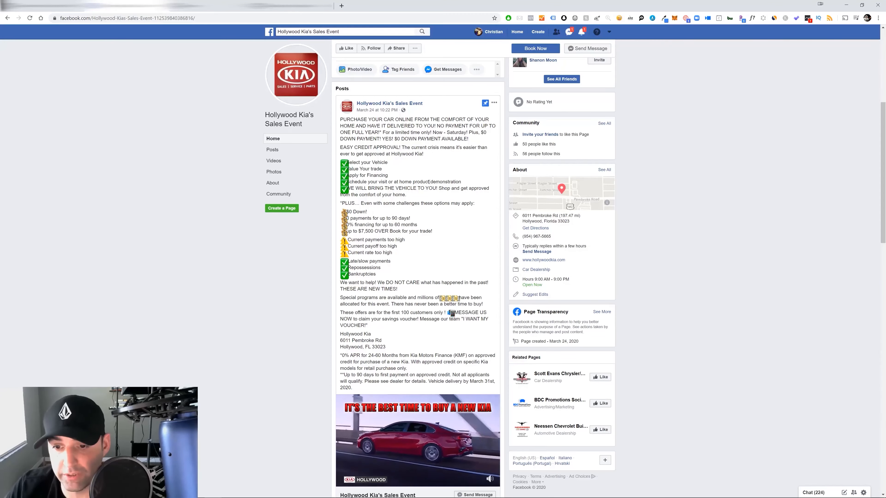
scroll(422, 270, "down", 1)
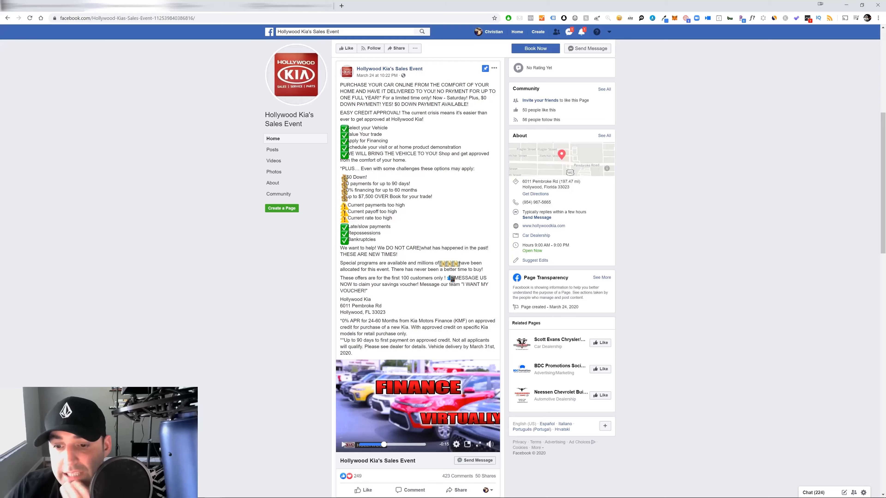
scroll(430, 260, "up", 2)
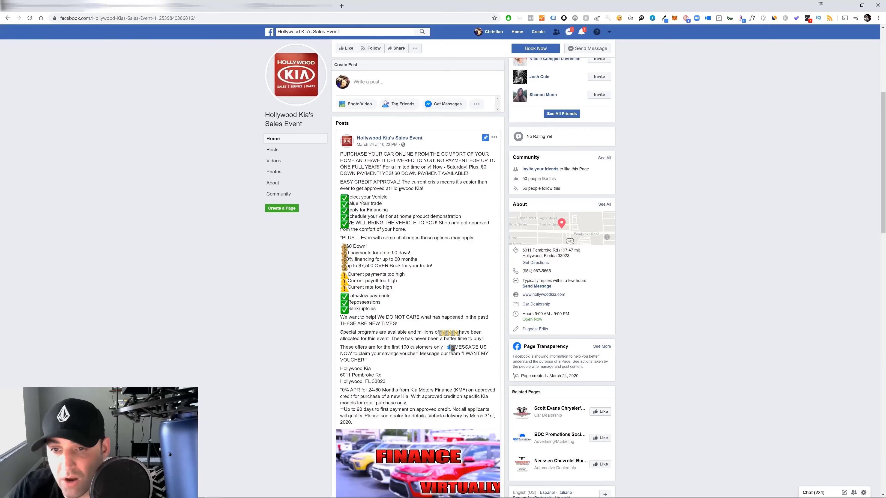
scroll(438, 174, "down", 2)
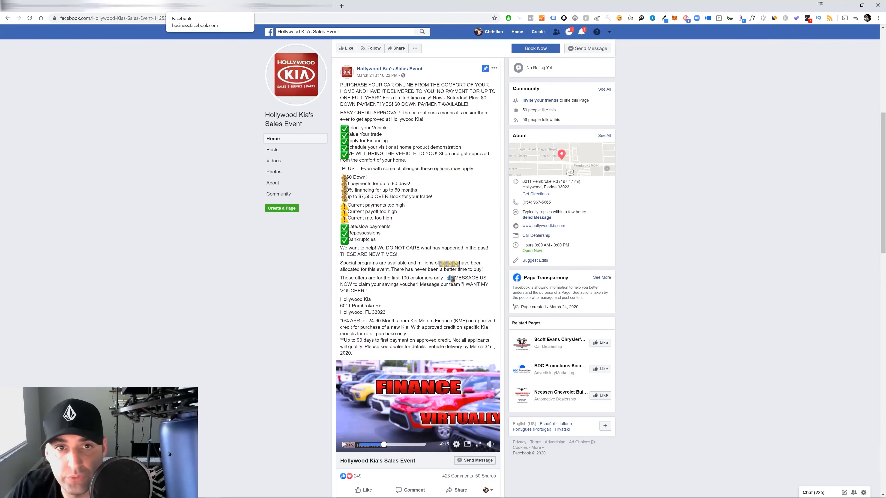
Switch to Ads Manager and start a new campaign named "Rountree Moore Chevy - Messages II Open"
left_click(196, 6)
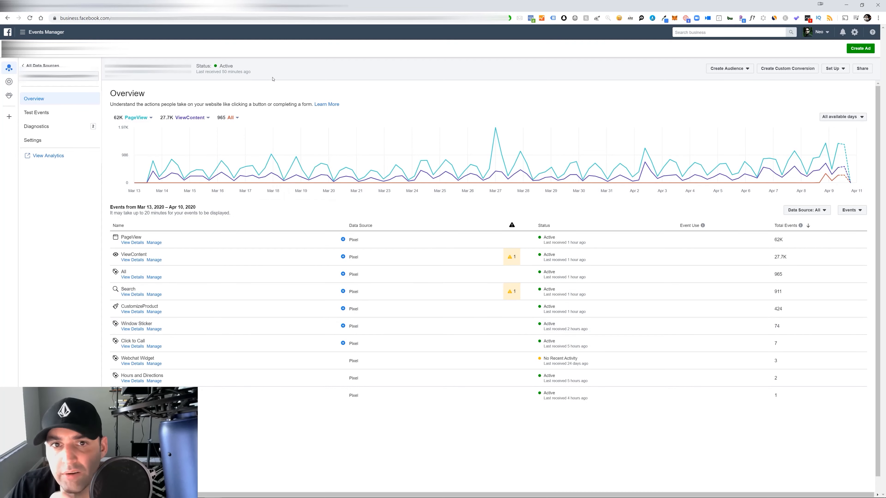
left_click(209, 6)
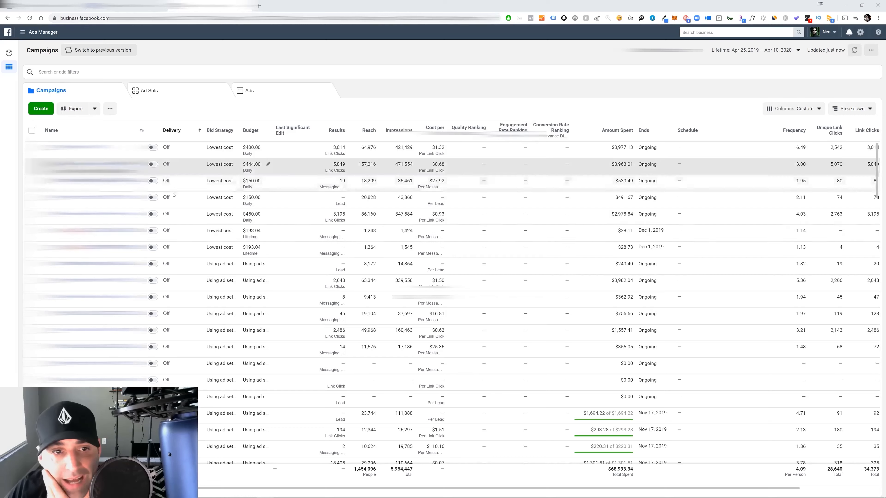
left_click(41, 109)
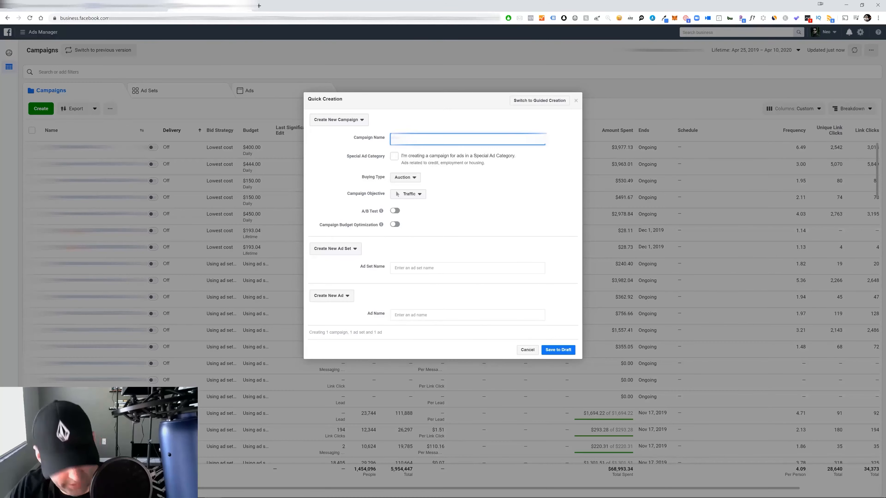
key("ctrl+v")
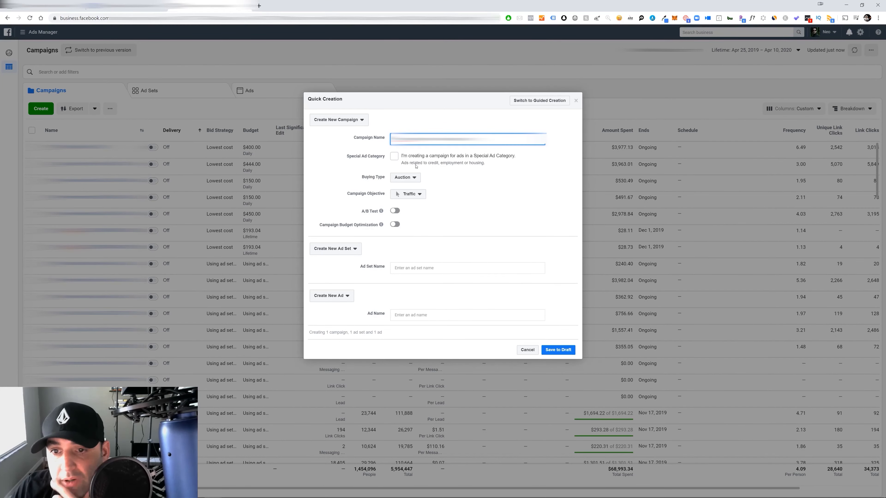
Declare the campaign as a Special Ad Category of Credit and set its objective to Messages
left_click(400, 155)
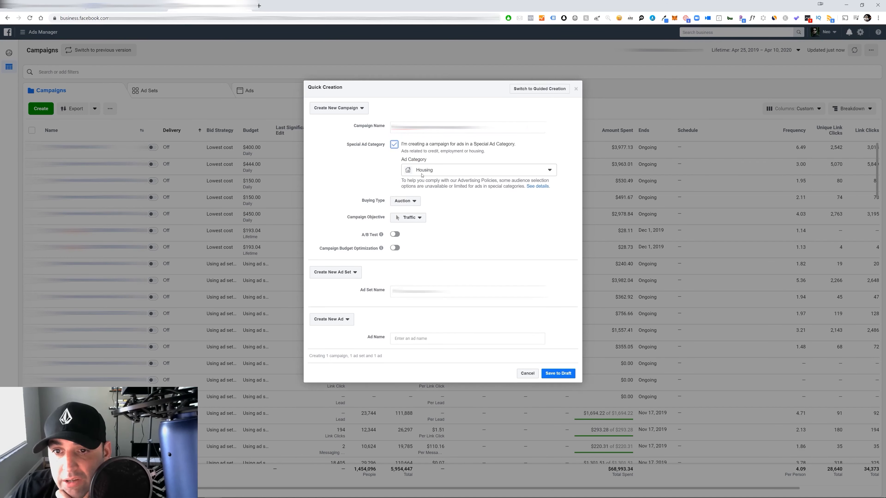
left_click(431, 170)
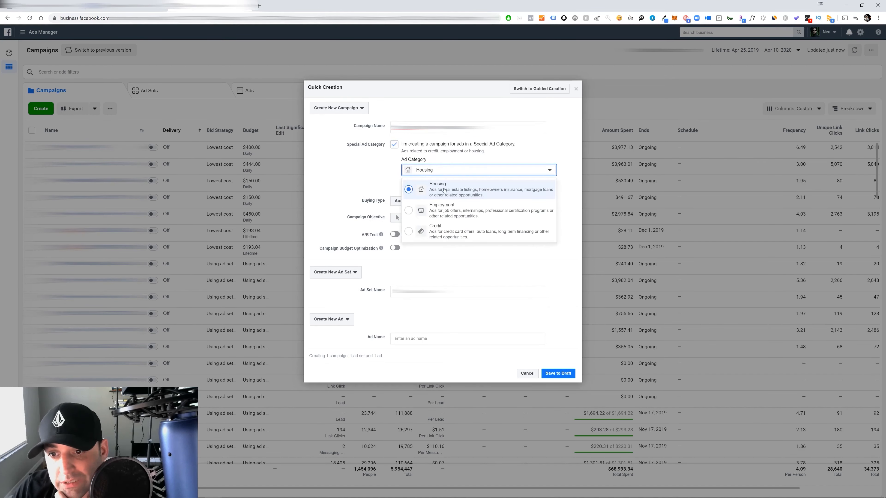
left_click(448, 235)
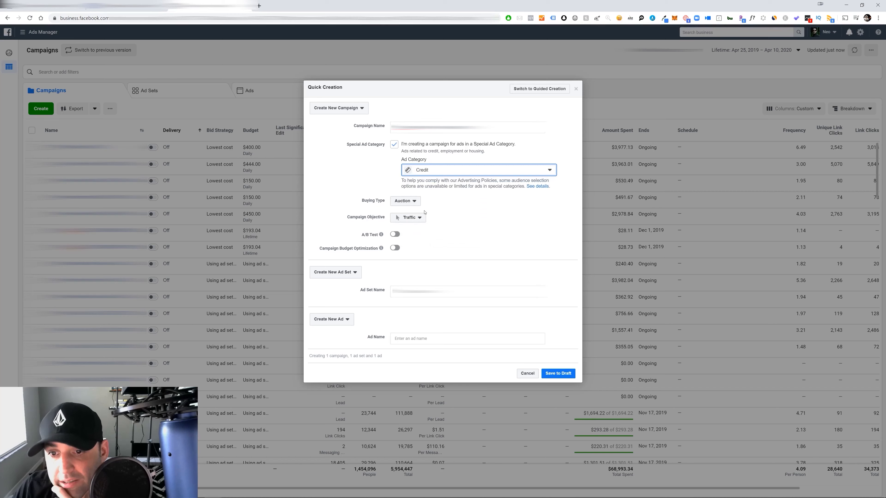
left_click(422, 219)
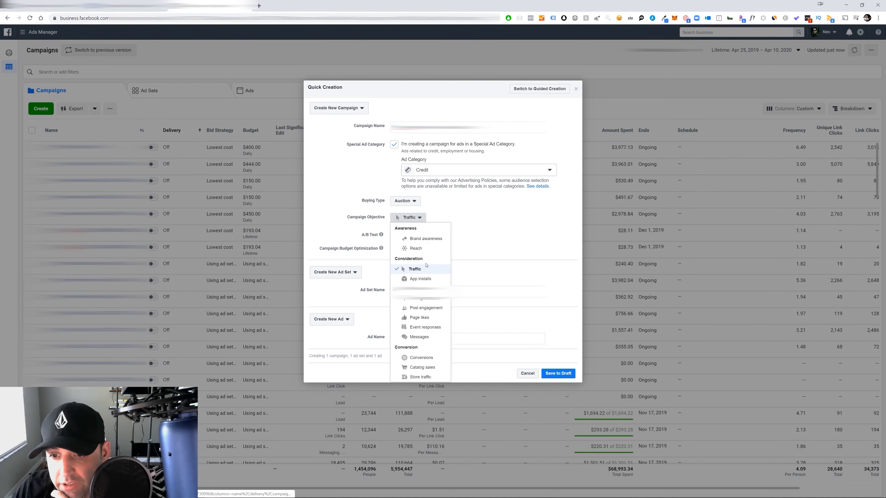
left_click(419, 337)
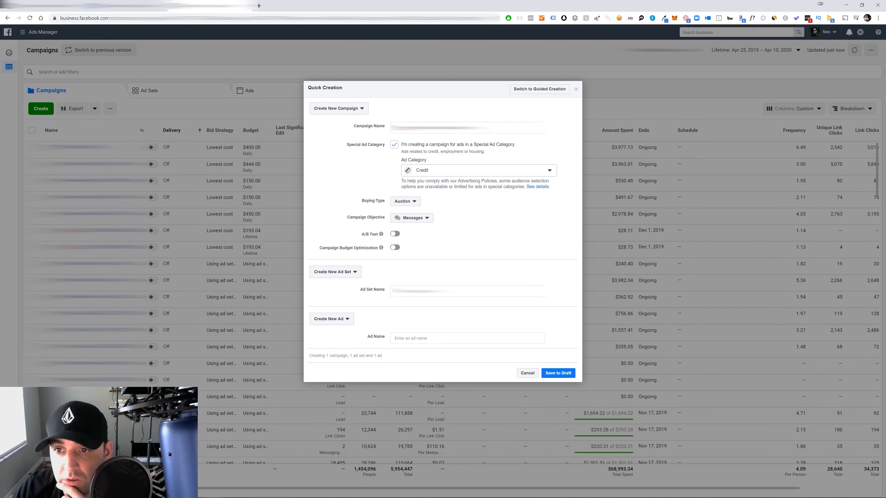
Reuse the campaign name as the ad set name, name the ad "Evergreen Video", and save everything to draft
left_click_drag(487, 128, 393, 128)
key("ctrl+c")
left_click_drag(453, 291, 392, 291)
key("ctrl+v")
left_click(439, 338)
type("Eve")
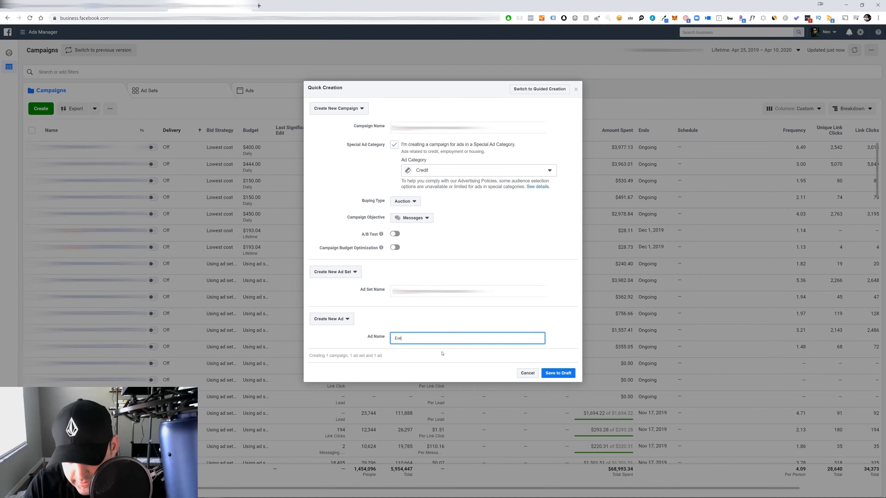
type("rgreen Video")
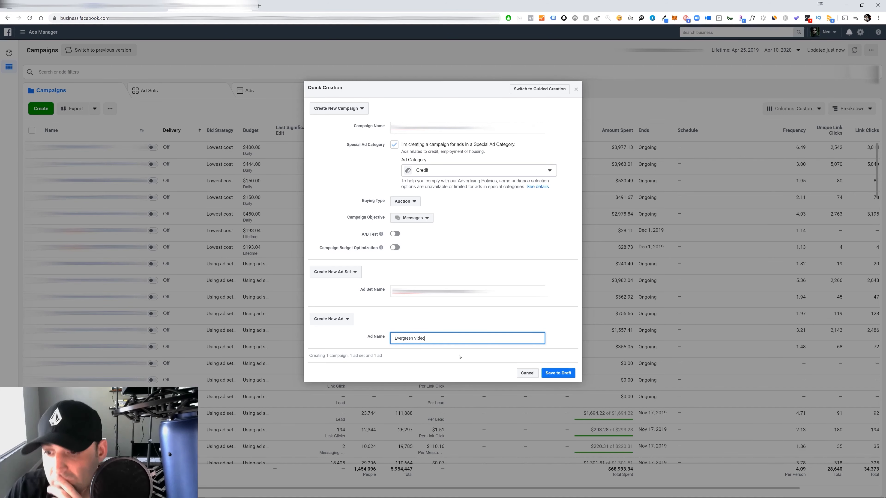
left_click(557, 372)
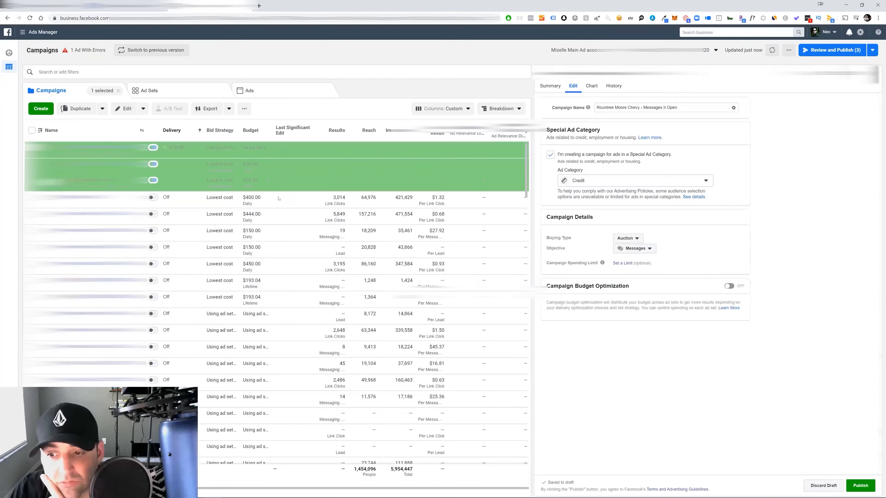
Filter the list to the one selected campaign and switch Campaign Budget Optimization on and back off
left_click(82, 73)
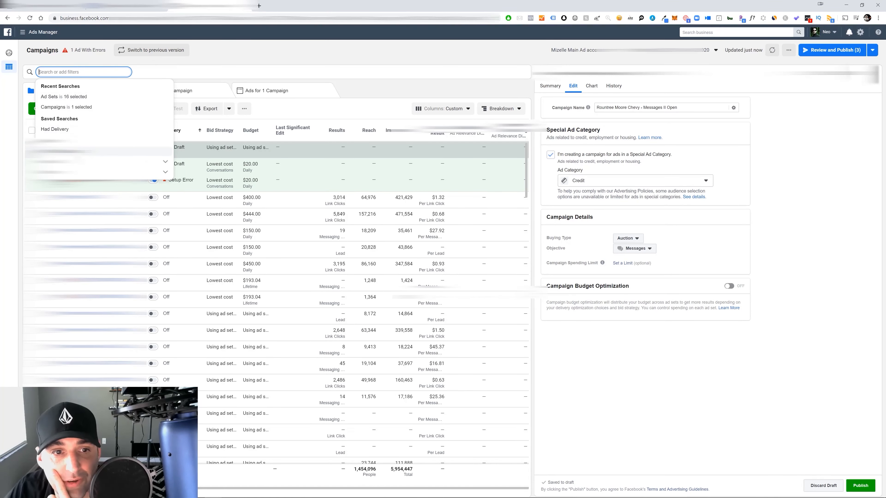
left_click(66, 107)
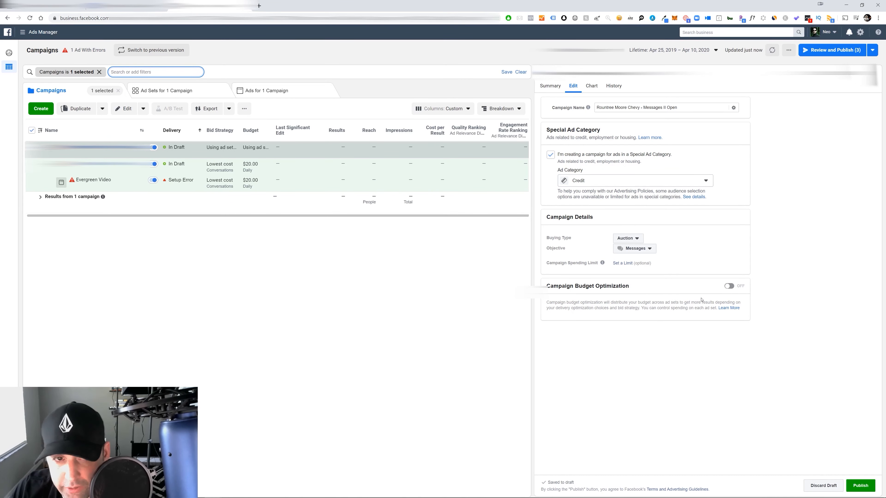
left_click(729, 286)
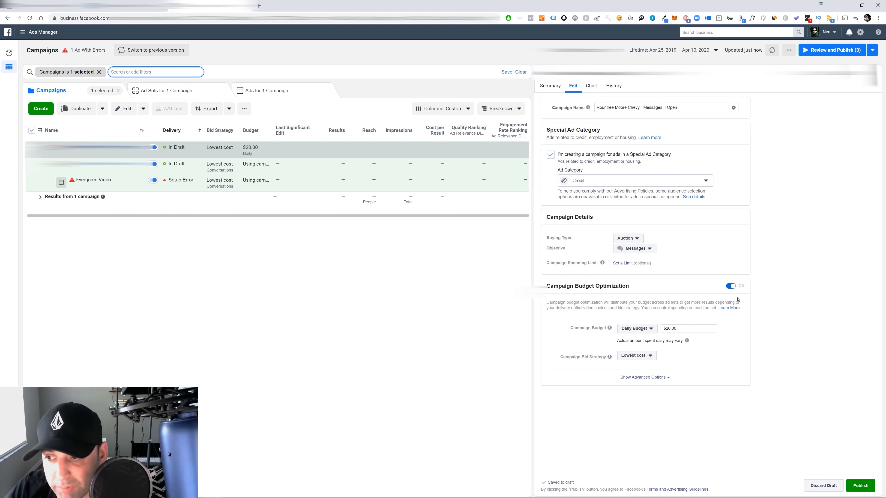
left_click(731, 287)
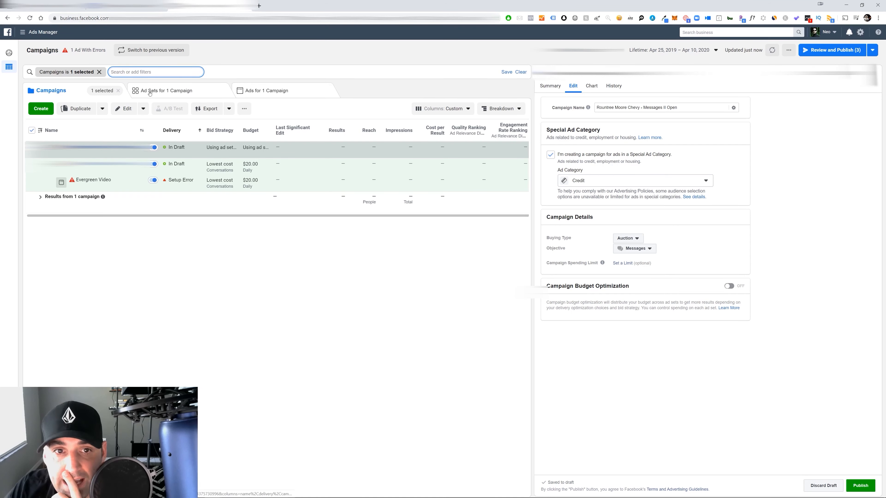
Open the draft ad set for editing without publishing it and check the Messenger destination options, keeping Click to Messenger
left_click(178, 91)
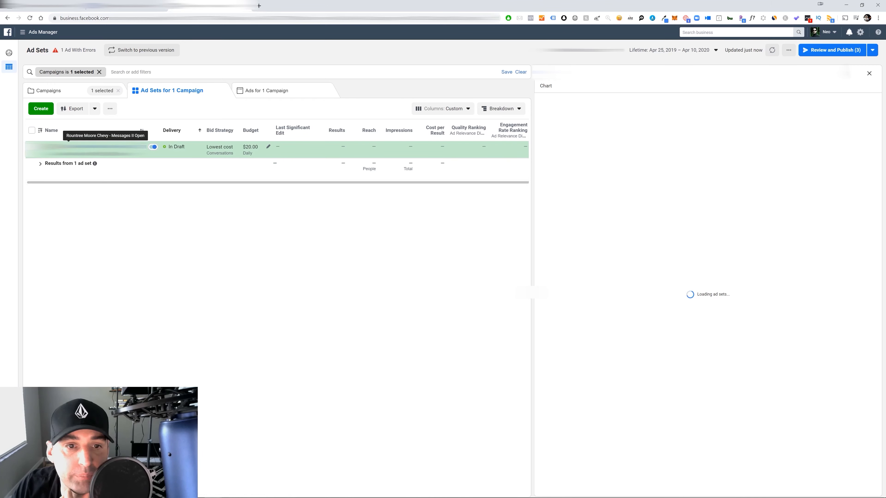
left_click(69, 146)
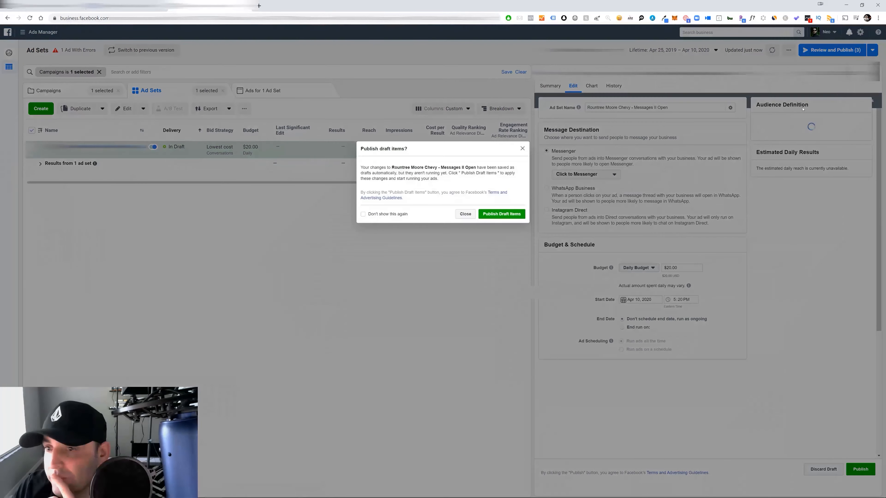
left_click(465, 215)
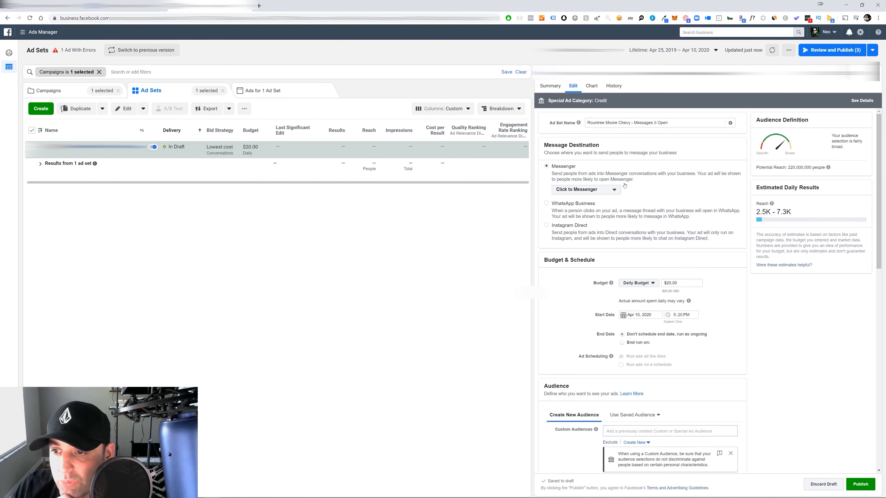
left_click(615, 189)
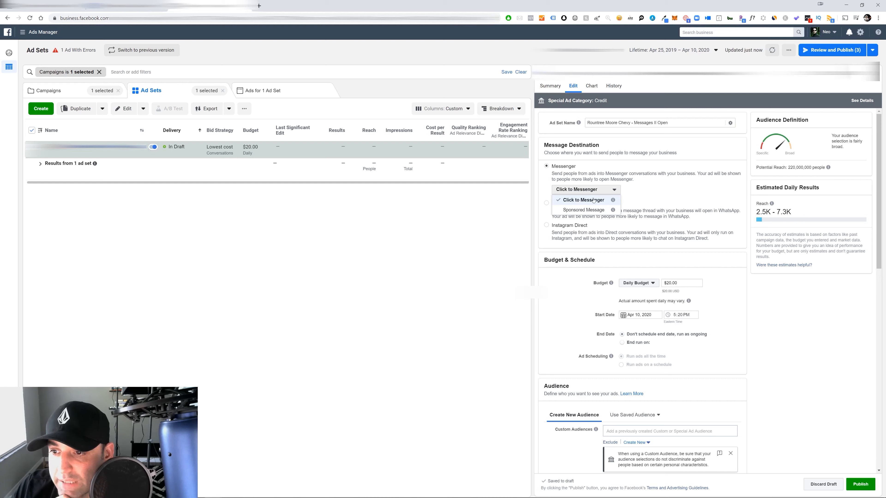
left_click(670, 184)
scroll(670, 180, "down", 3)
scroll(669, 180, "up", 2)
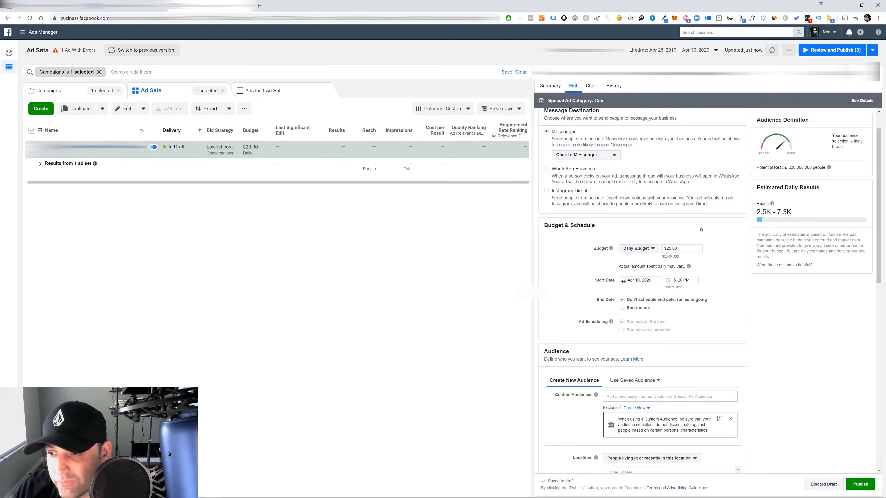
Set the ad set's start date to Apr 11, 2020 at 12:00 AM
left_click(641, 279)
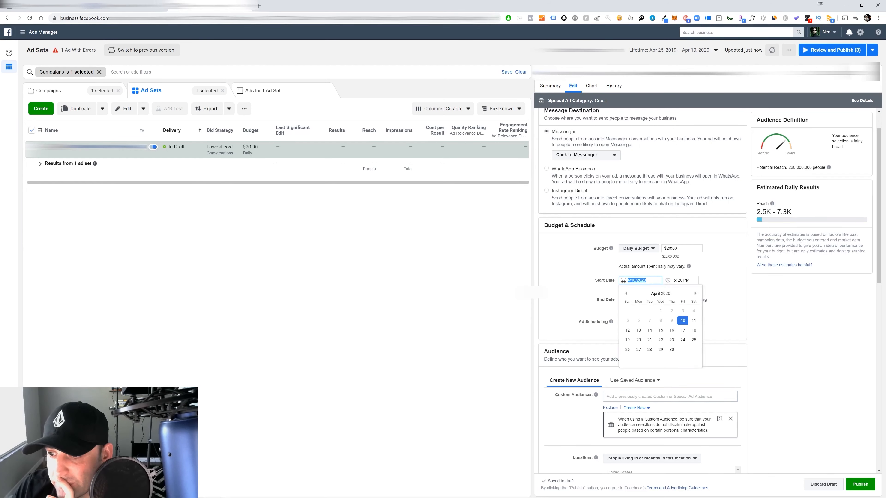
left_click(694, 320)
left_click(676, 280)
type("1")
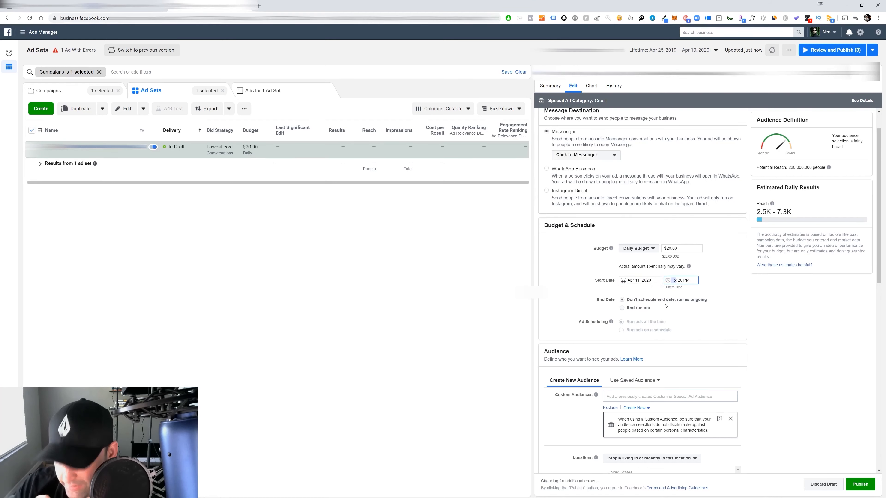
type("2:00")
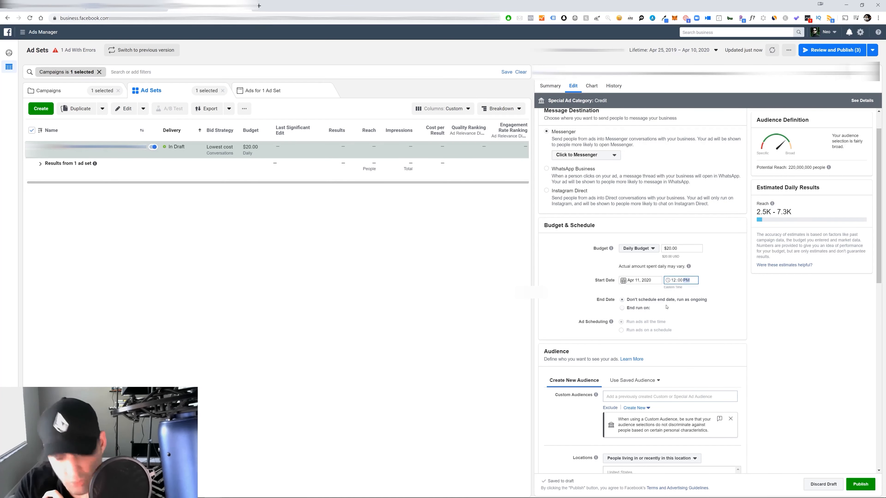
left_click(713, 262)
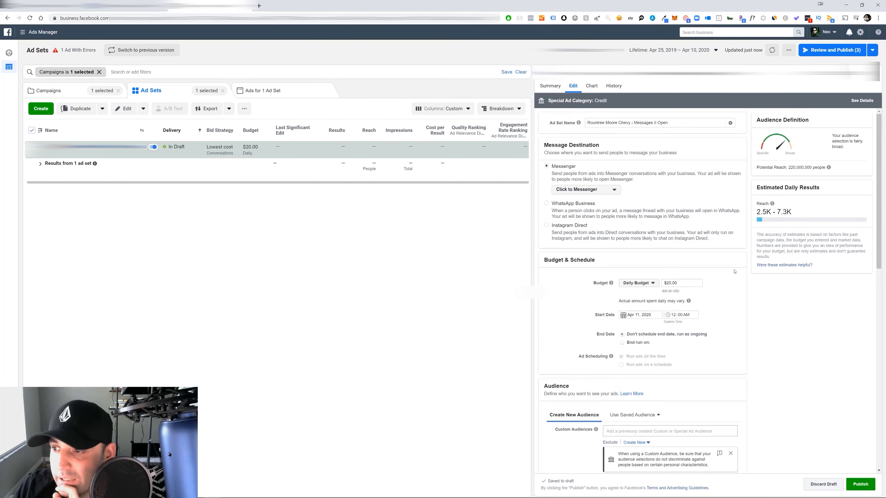
Target the ad set's audience at the dealership's local area, limited to people living in this location
scroll(661, 268, "down", 2)
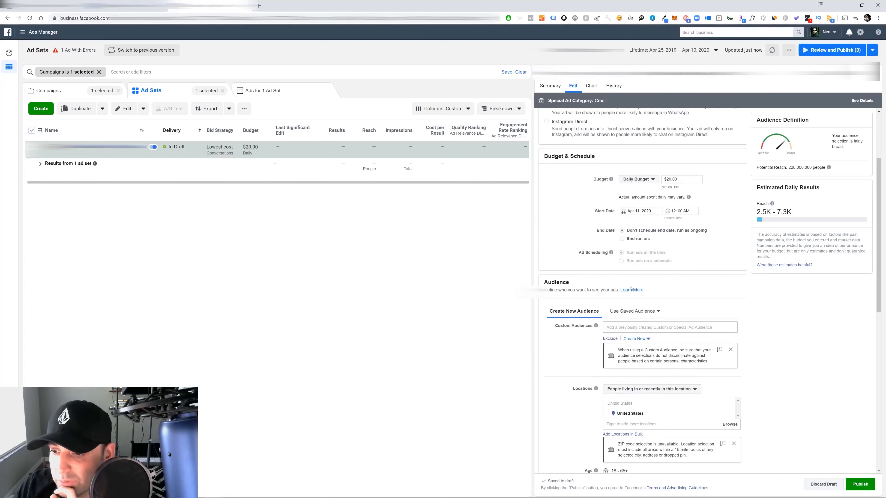
scroll(730, 289, "up", 1)
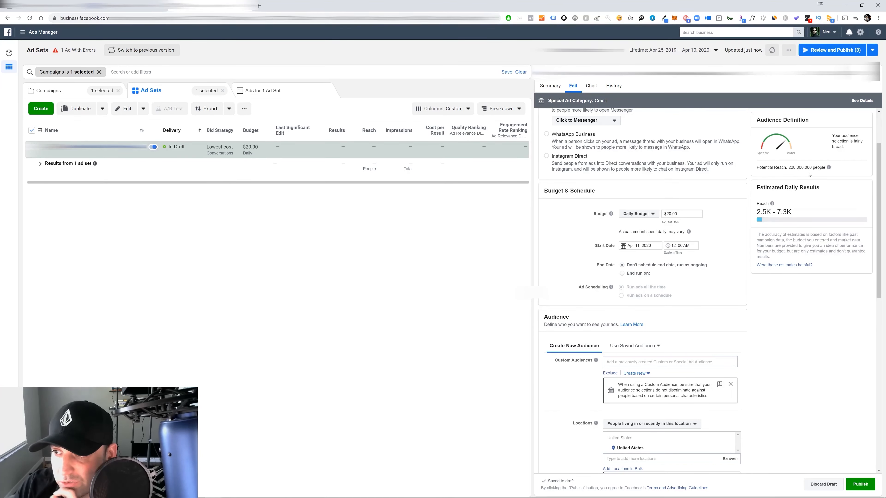
scroll(796, 257, "down", 3)
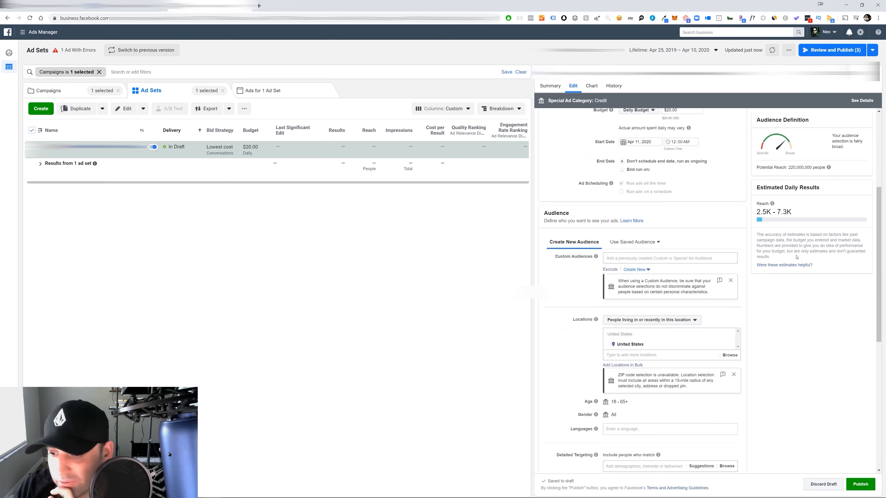
scroll(709, 286, "down", 3)
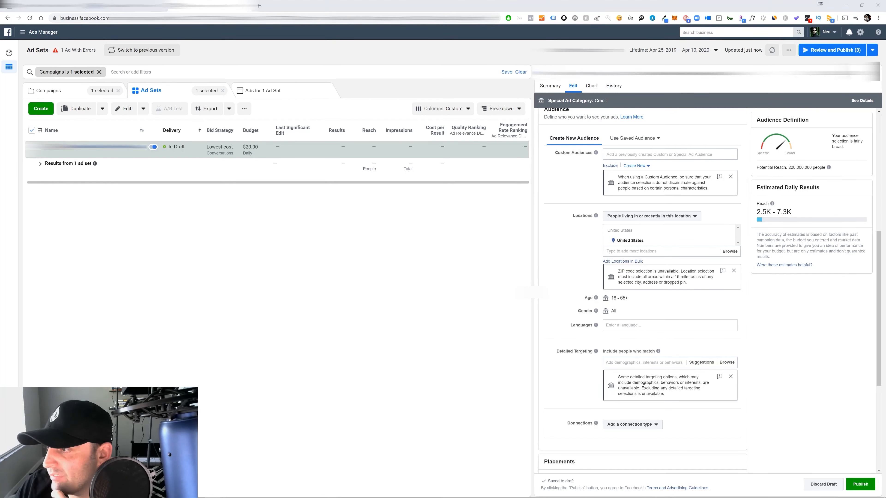
left_click(639, 249)
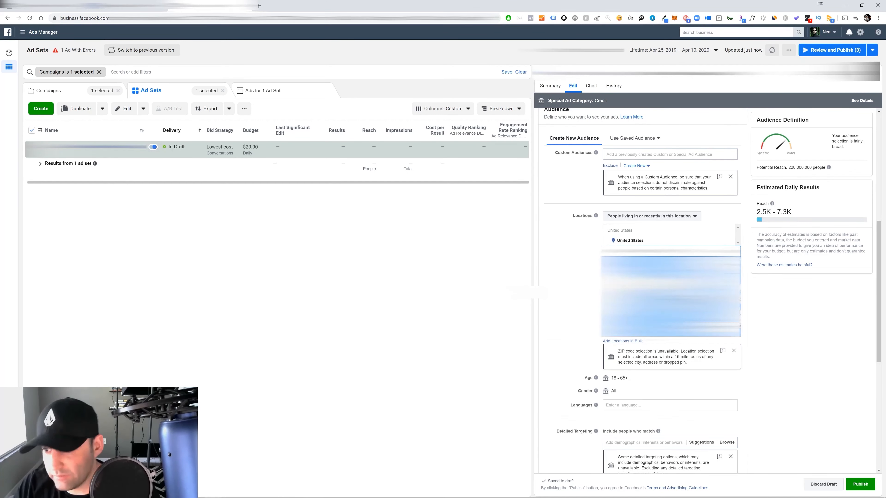
left_click(673, 262)
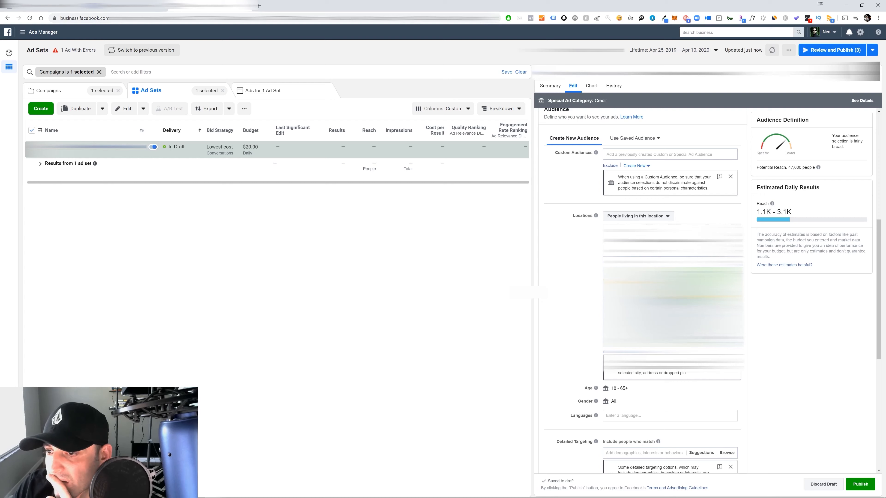
Review the remaining audience, placement and delivery settings, and keep the ad delivery optimized for Conversations
scroll(701, 257, "down", 7)
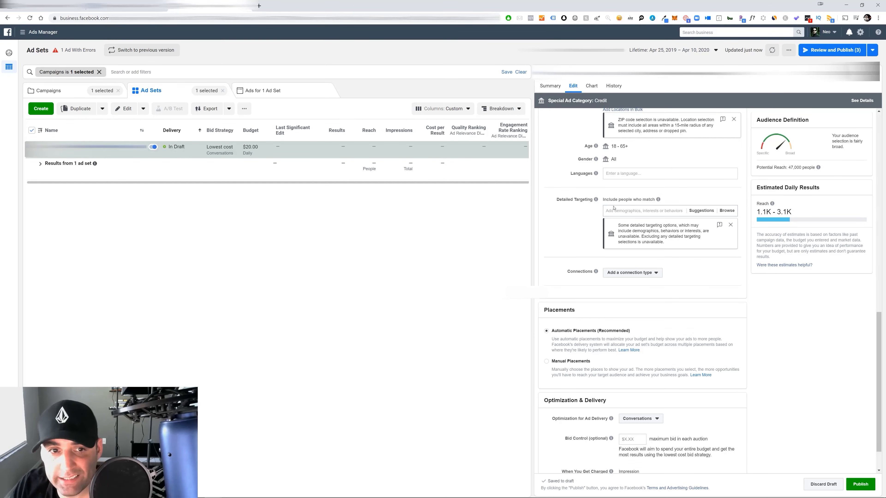
scroll(634, 215, "up", 10)
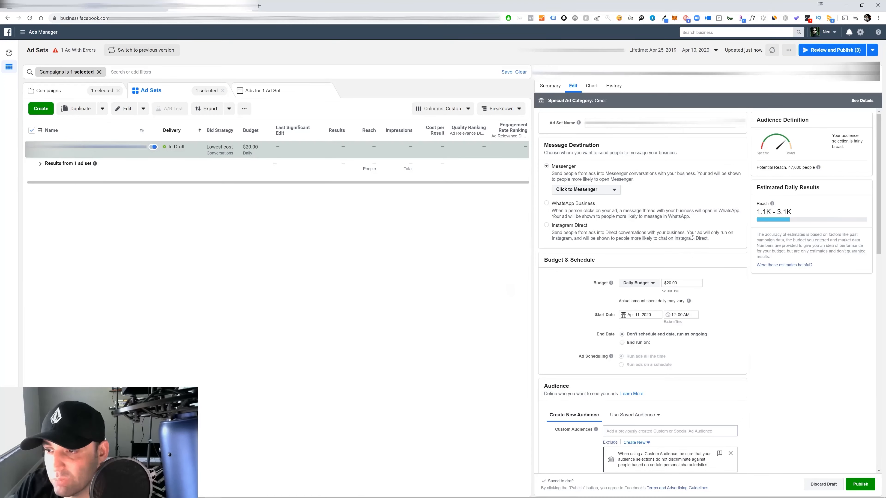
scroll(688, 168, "down", 8)
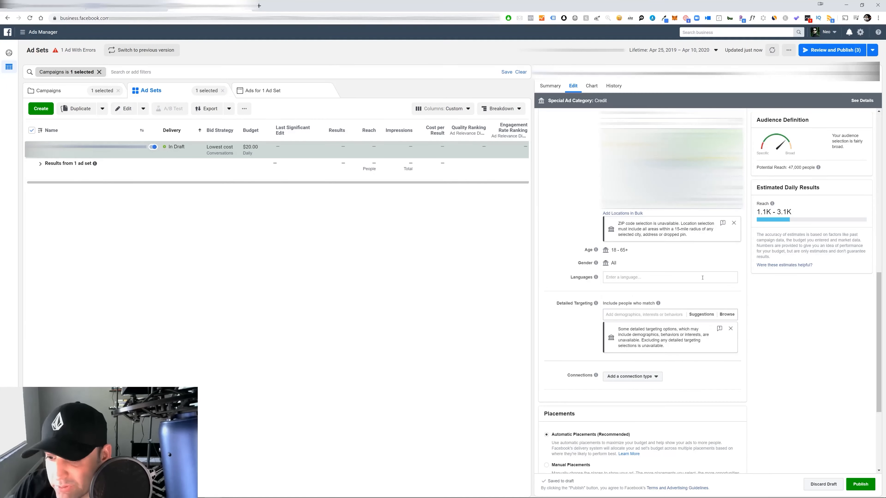
scroll(702, 277, "down", 4)
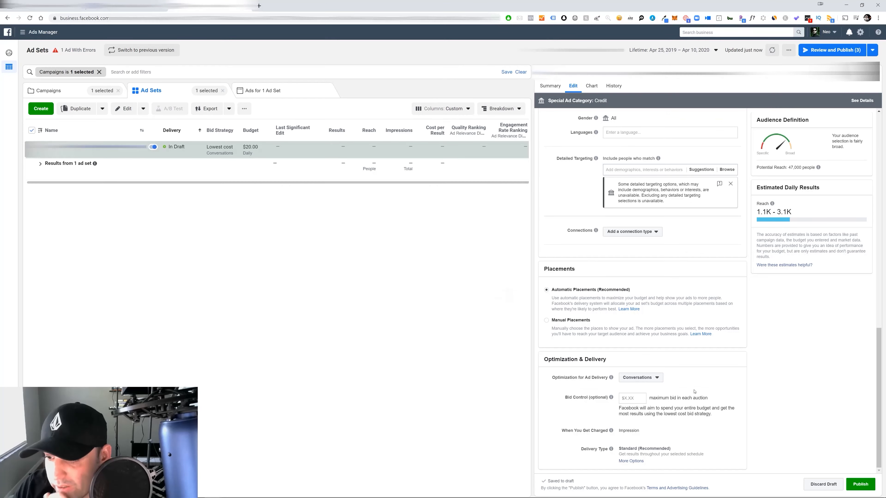
left_click(647, 377)
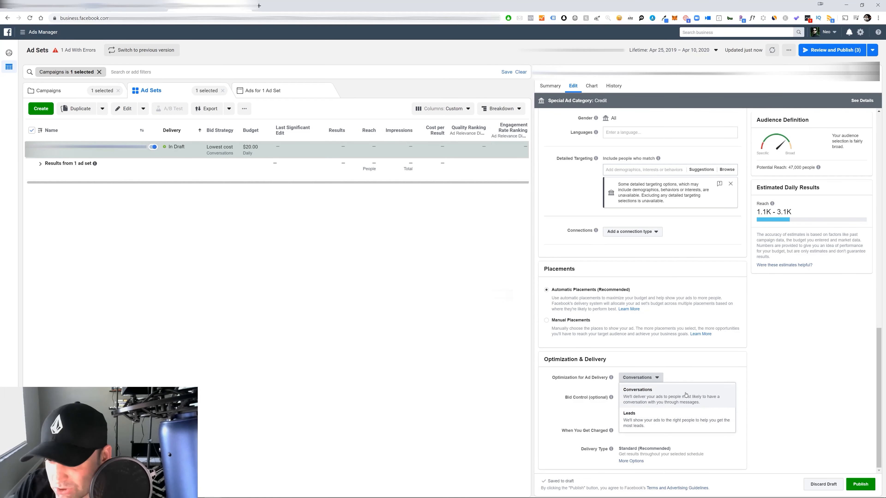
left_click(661, 396)
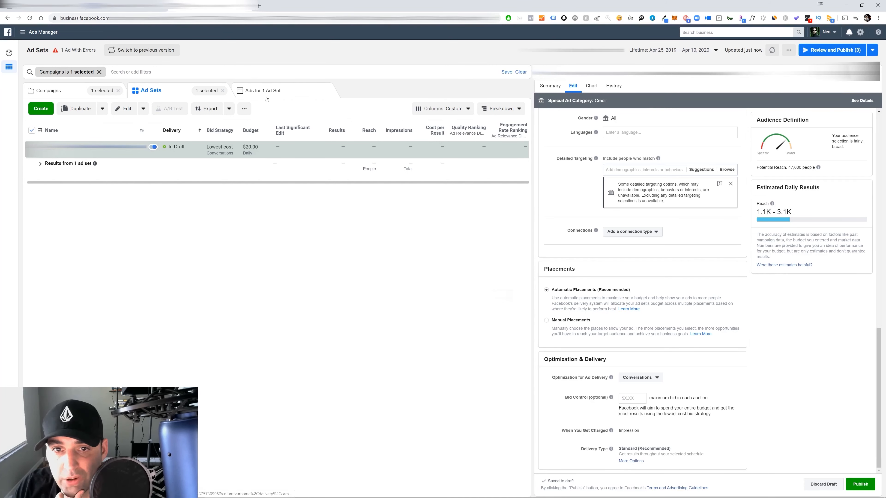
Open the ad belonging to the ad set and review the Hollywood Kia's Sales Event post's text and video as a reference
left_click(283, 97)
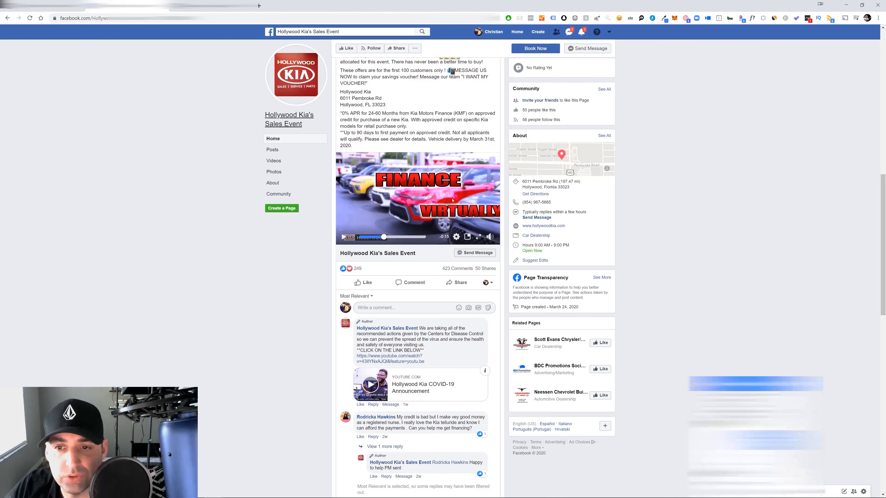
scroll(455, 130, "up", 5)
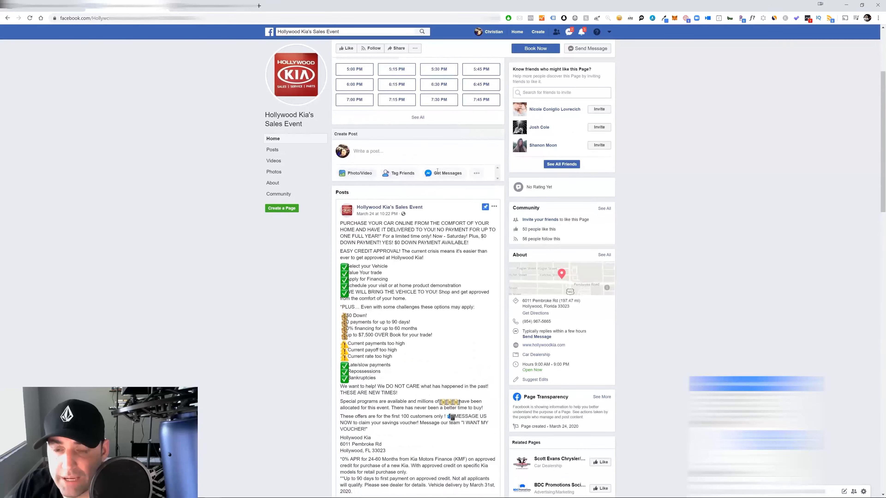
scroll(425, 234, "down", 1)
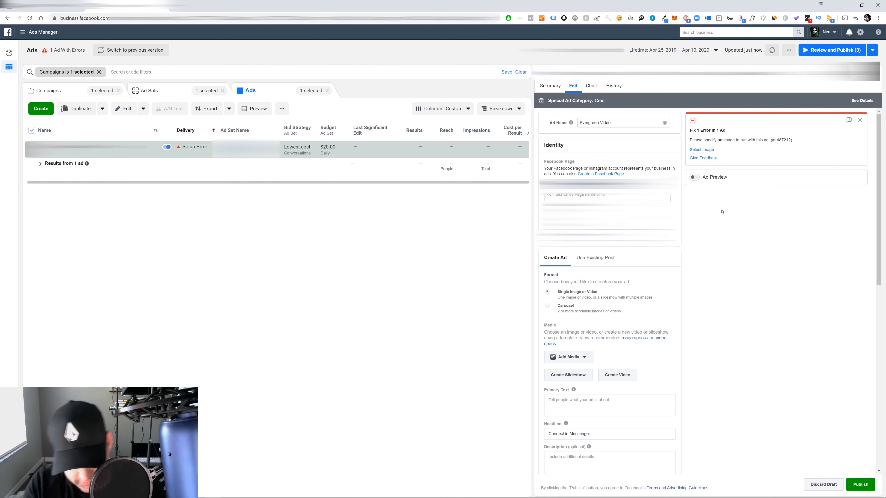
Set the dealership's Facebook Page as the ad's identity and use an existing post as its creative by entering the post ID
type("role")
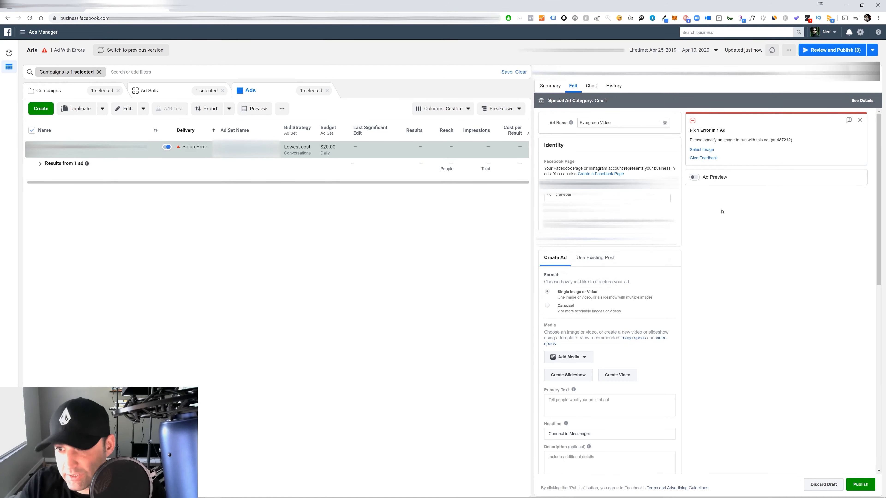
key("Return")
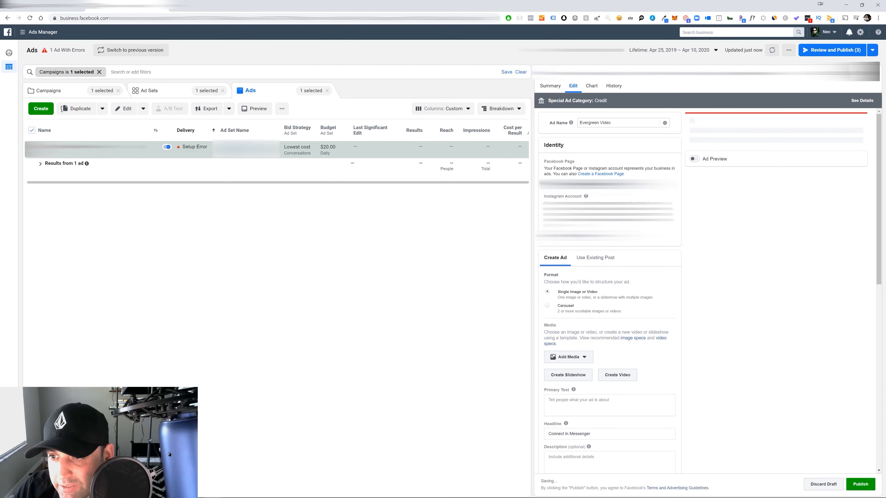
scroll(609, 194, "down", 2)
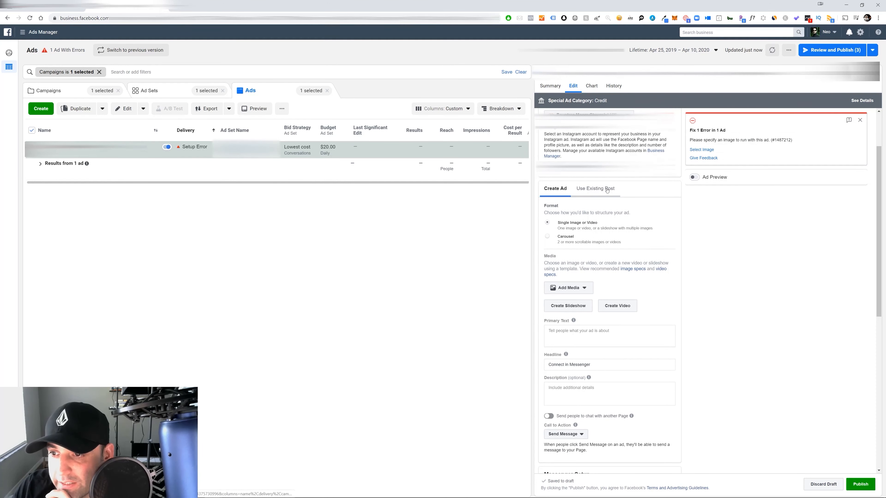
left_click(593, 190)
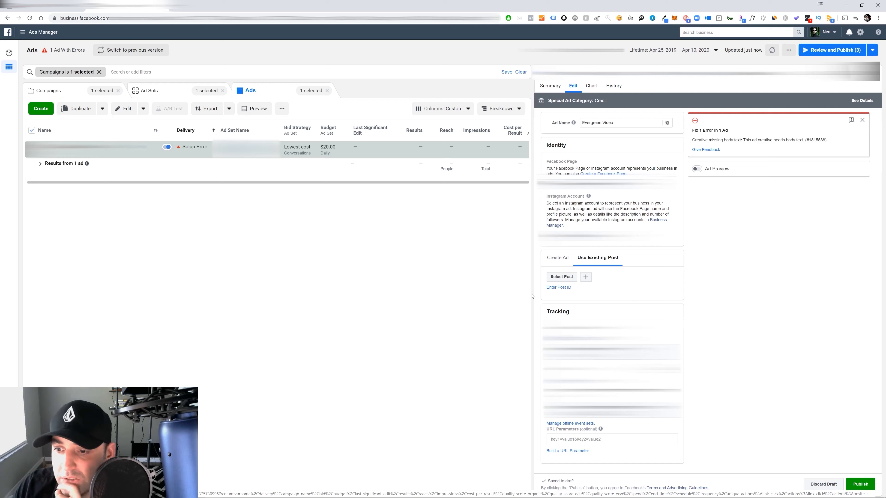
left_click(571, 278)
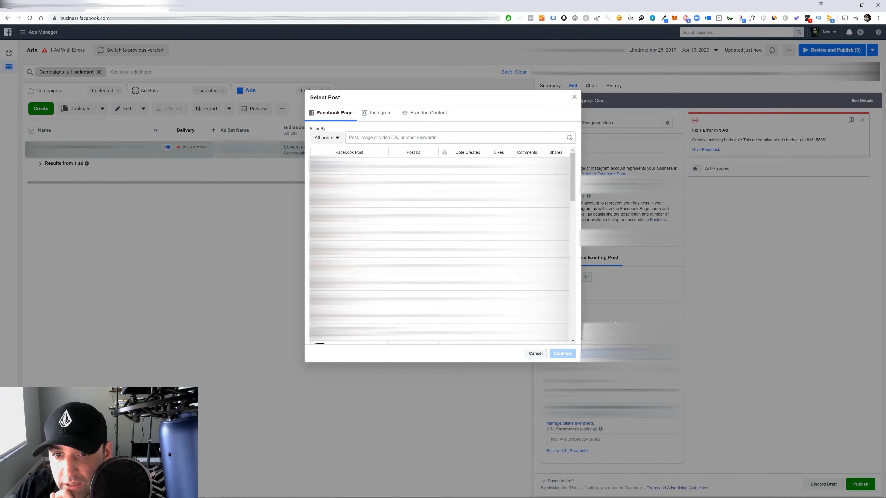
left_click(535, 354)
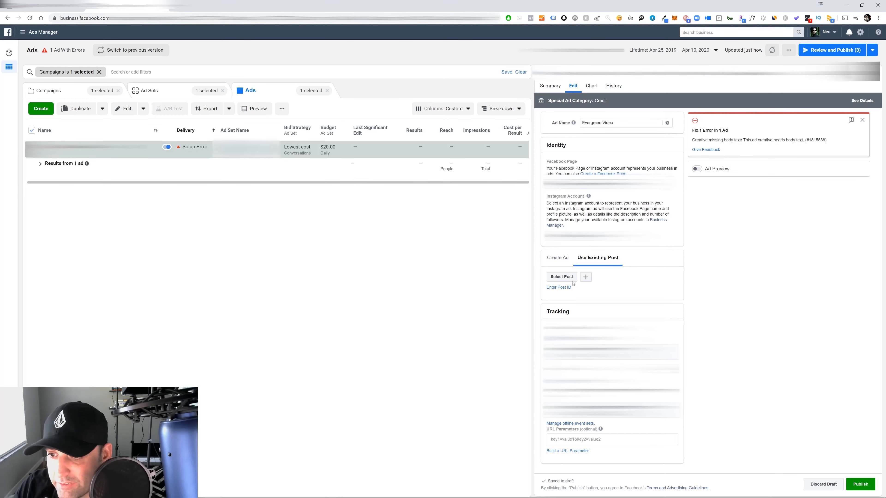
left_click(561, 288)
left_click(567, 291)
right_click(566, 291)
left_click(589, 345)
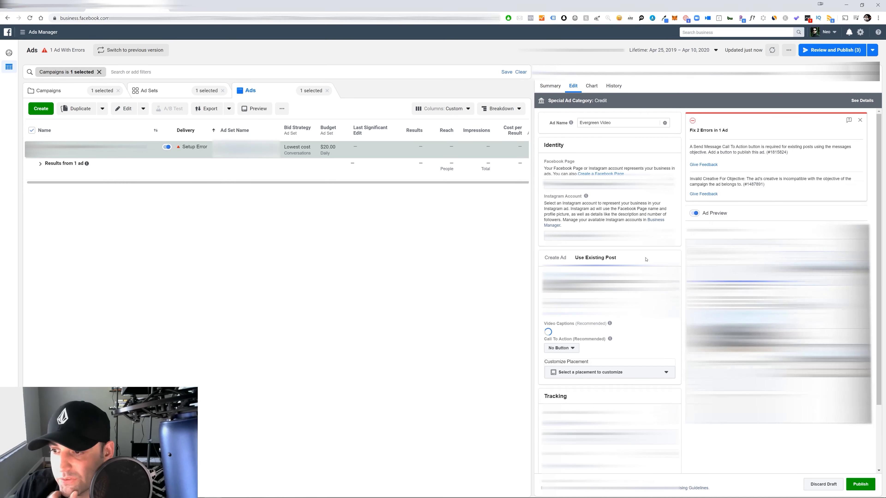
Add a Send Message call to action to the existing post and update the post with it
left_click(574, 348)
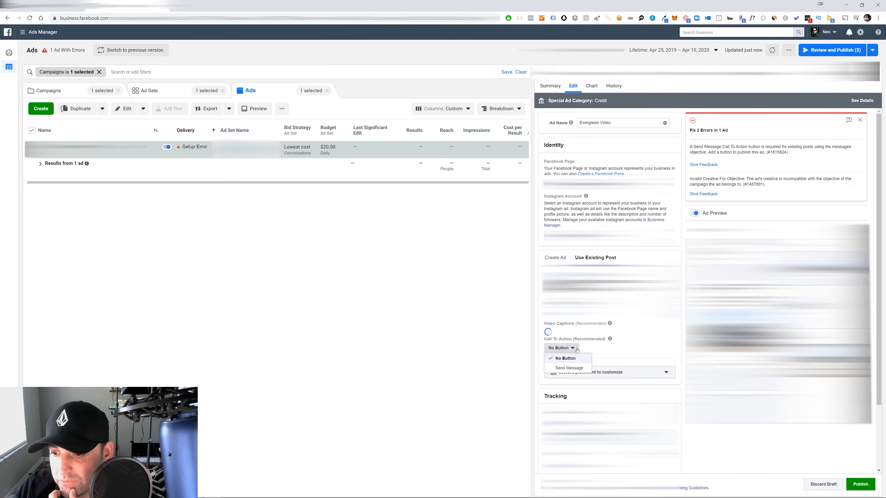
left_click(568, 373)
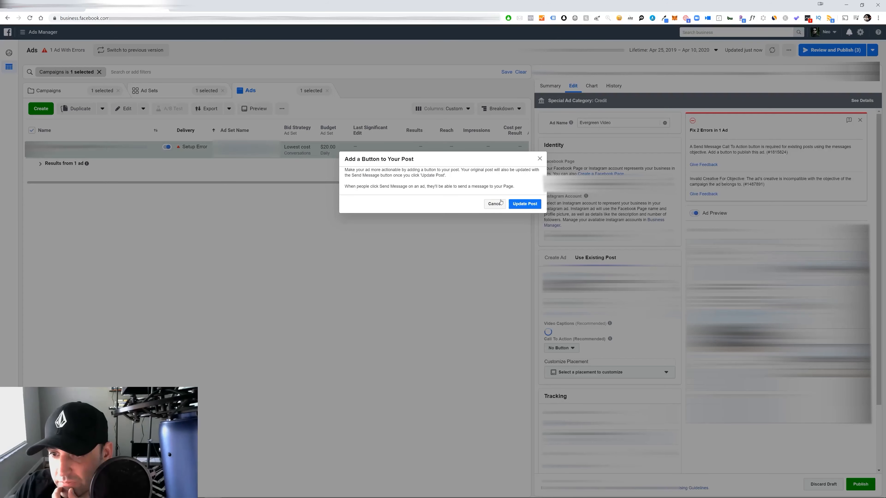
key("Return")
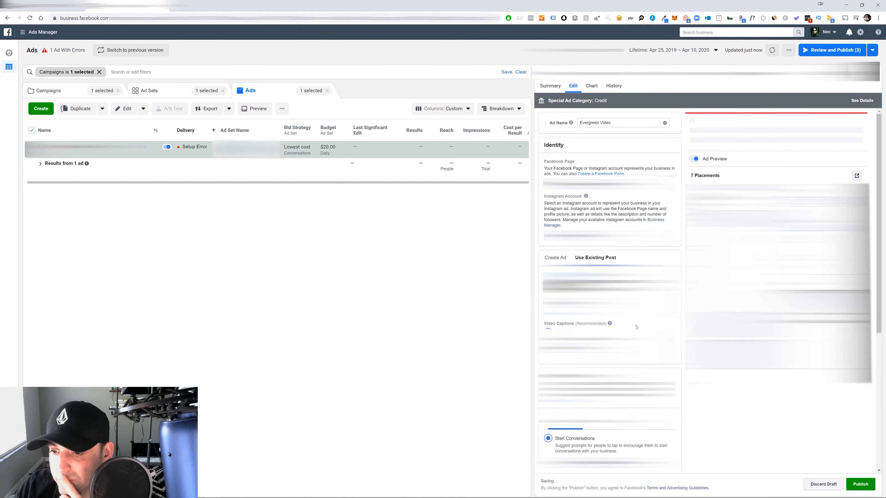
Review the Start Conversations chat's greeting and suggested questions in the Messenger setup, and save it as the ad's message template
scroll(647, 286, "down", 5)
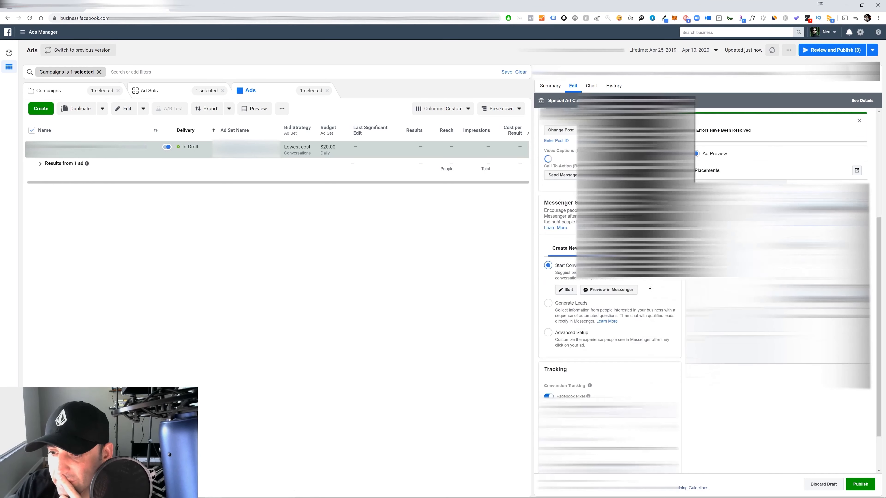
scroll(742, 431, "up", 2)
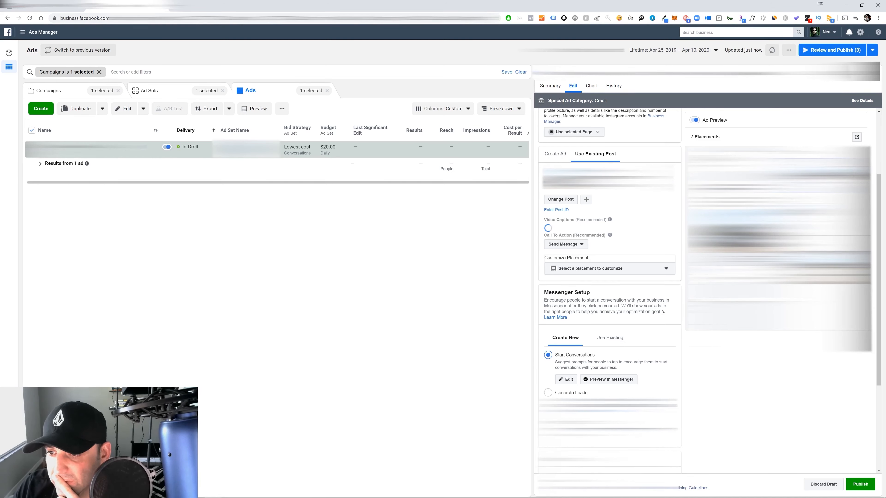
scroll(655, 313, "down", 2)
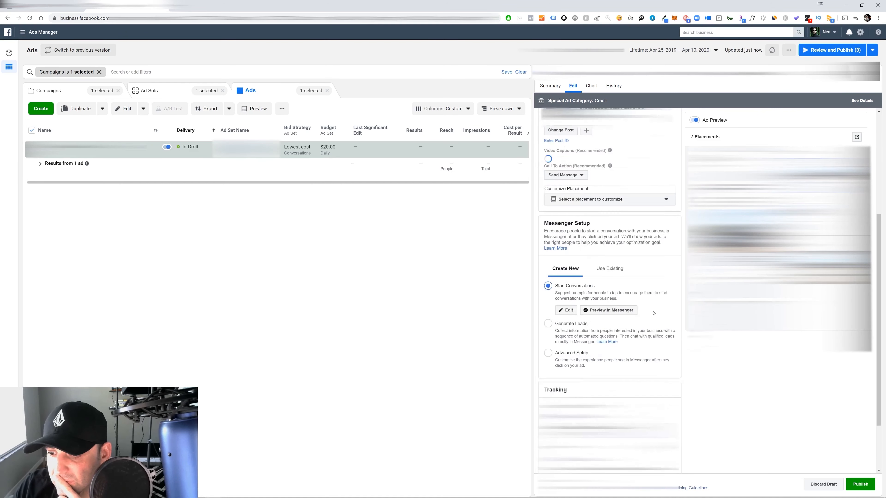
scroll(654, 313, "down", 2)
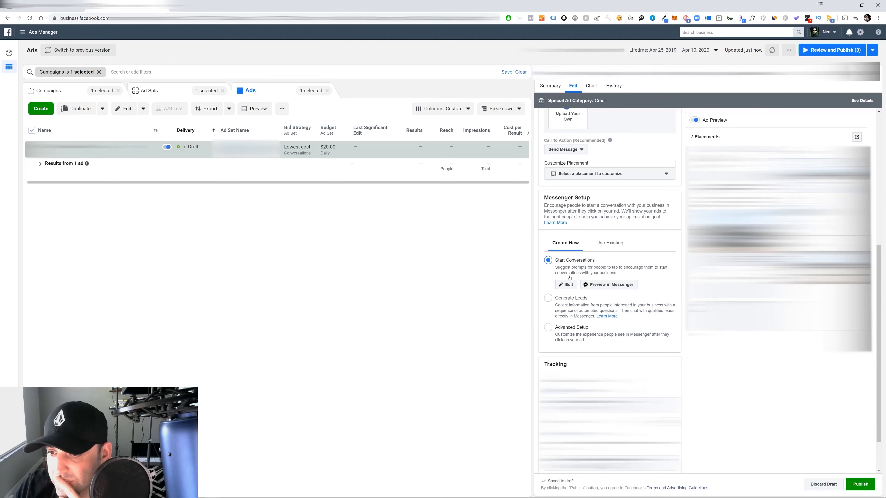
left_click(566, 285)
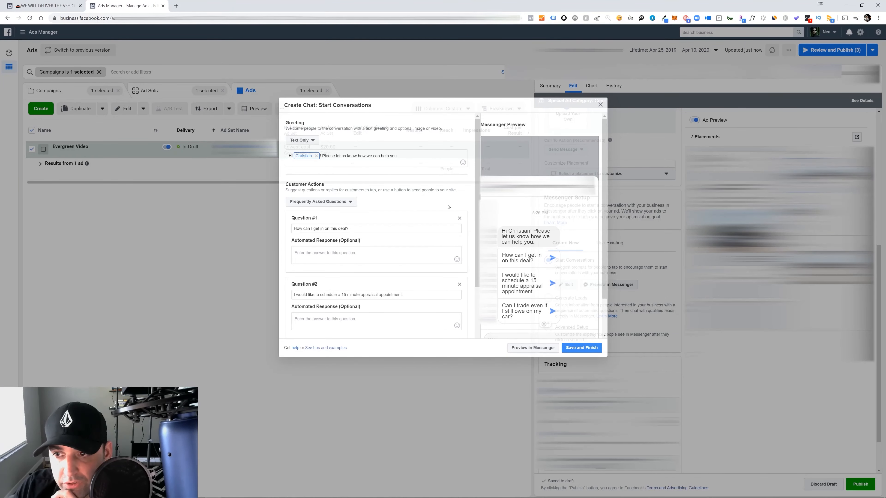
scroll(412, 267, "down", 3)
scroll(383, 258, "up", 3)
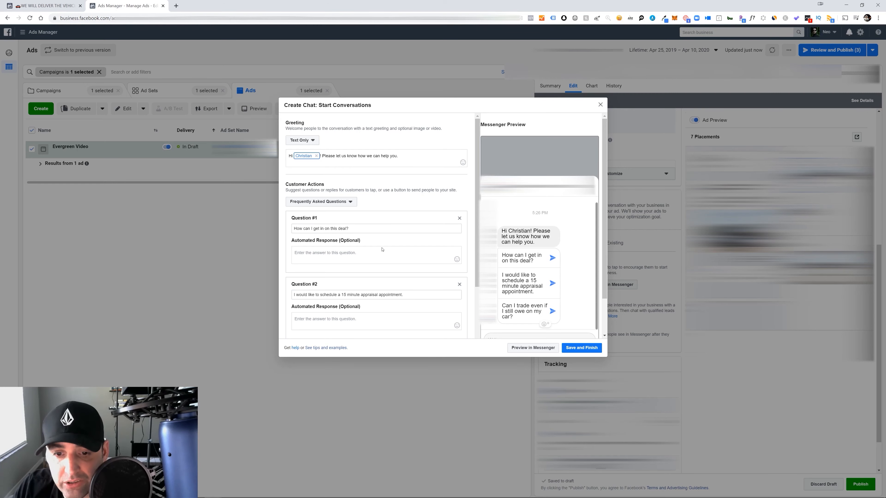
scroll(382, 250, "down", 2)
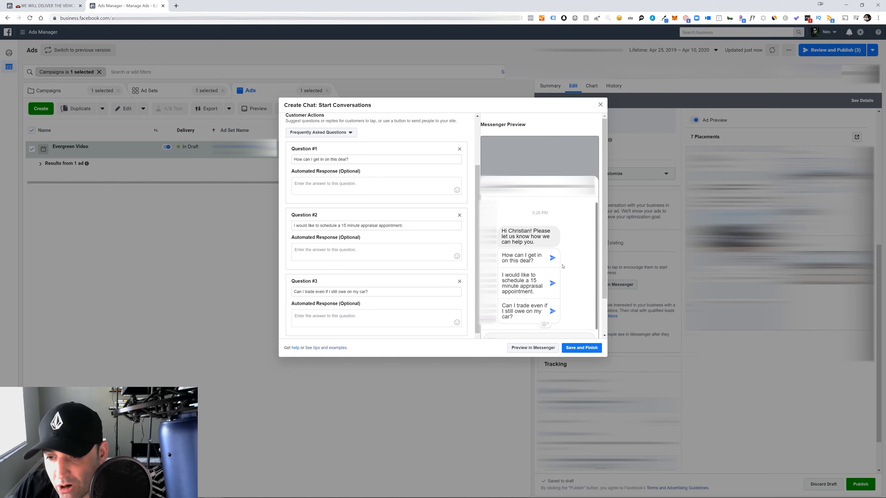
scroll(603, 245, "down", 1)
left_click_drag(603, 245, 601, 274)
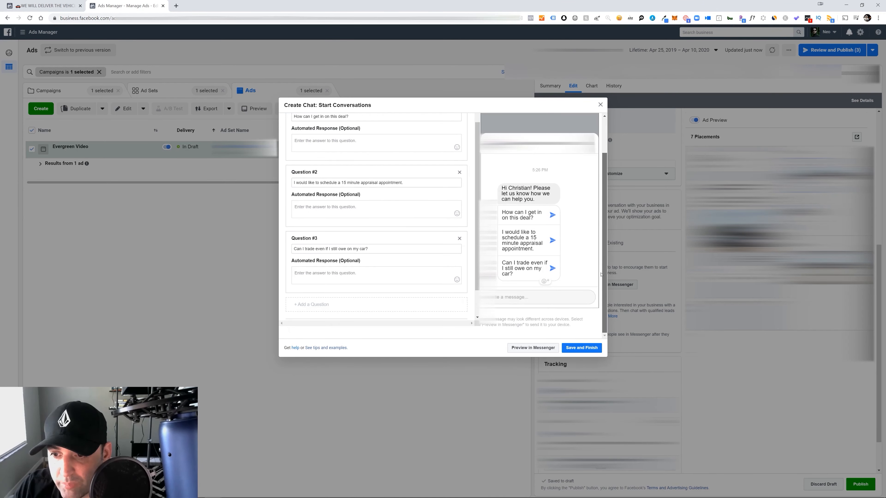
left_click(580, 348)
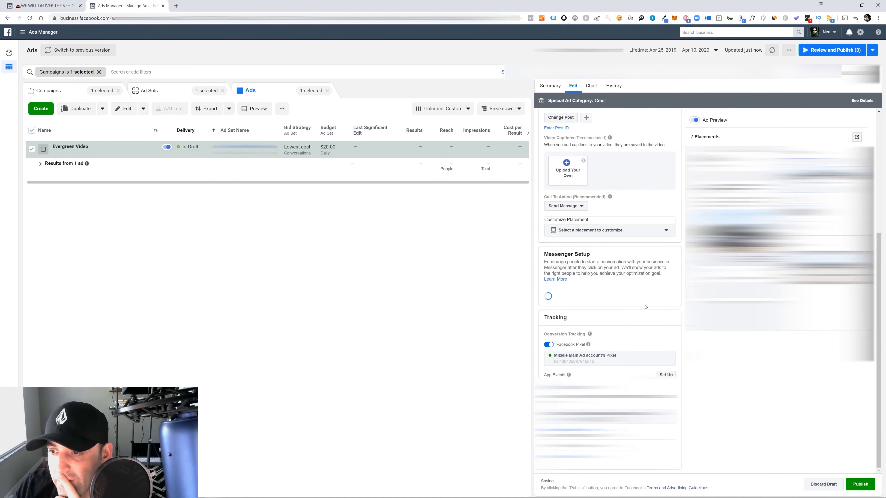
scroll(659, 293, "down", 1)
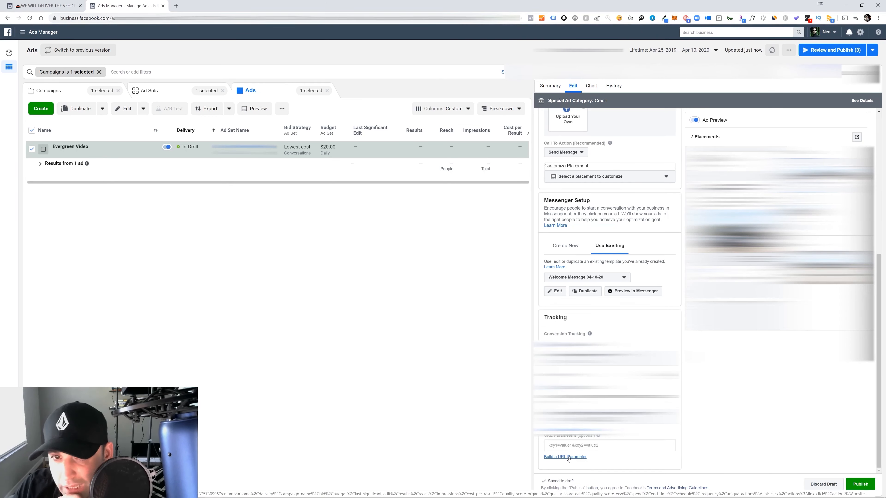
Start building the ad's URL parameters with facebook as the campaign source and cpc as the campaign medium
left_click(569, 457)
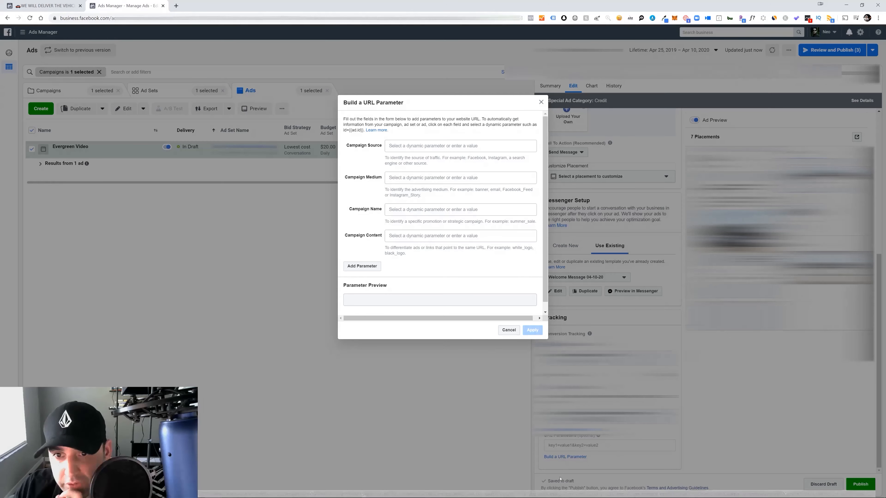
left_click(394, 146)
type("face")
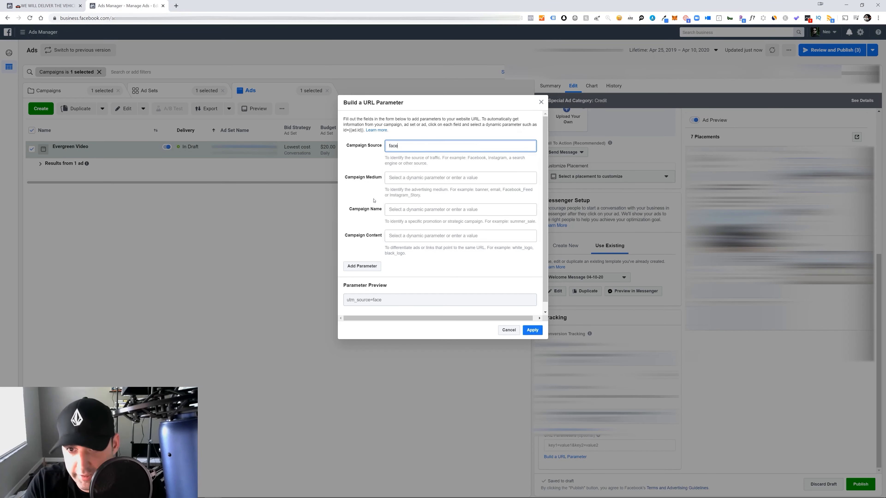
type("book")
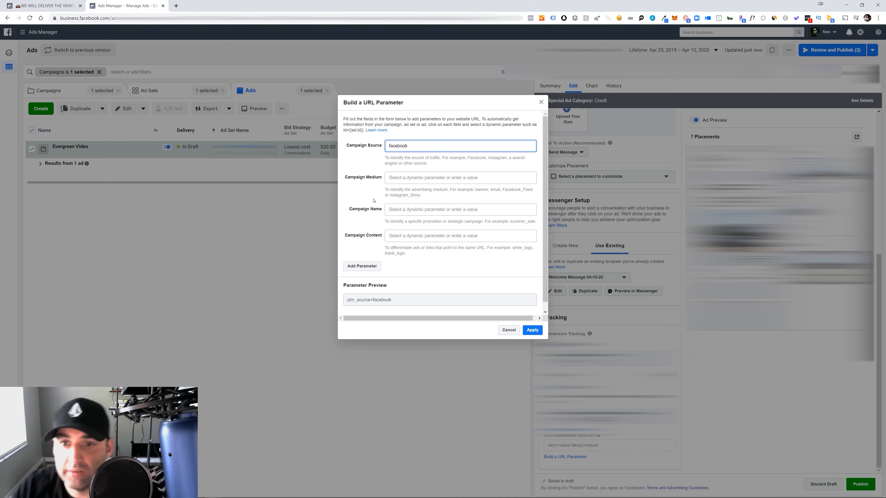
left_click(401, 179)
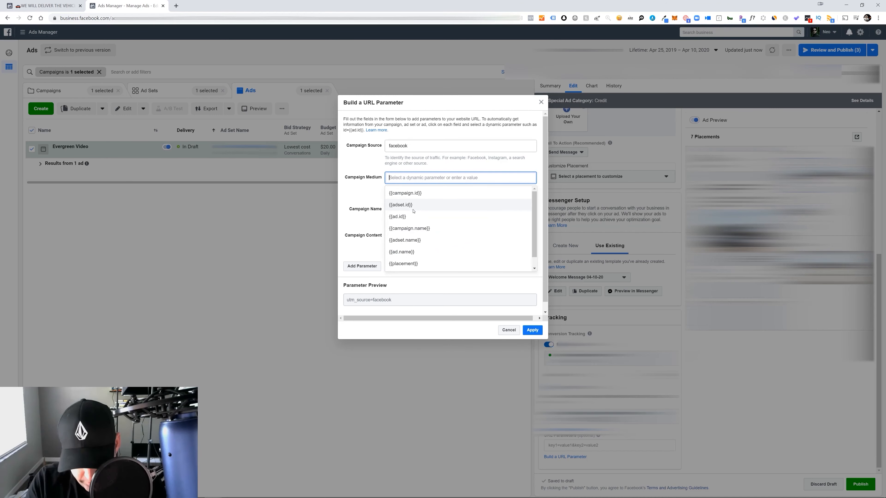
type("cpc")
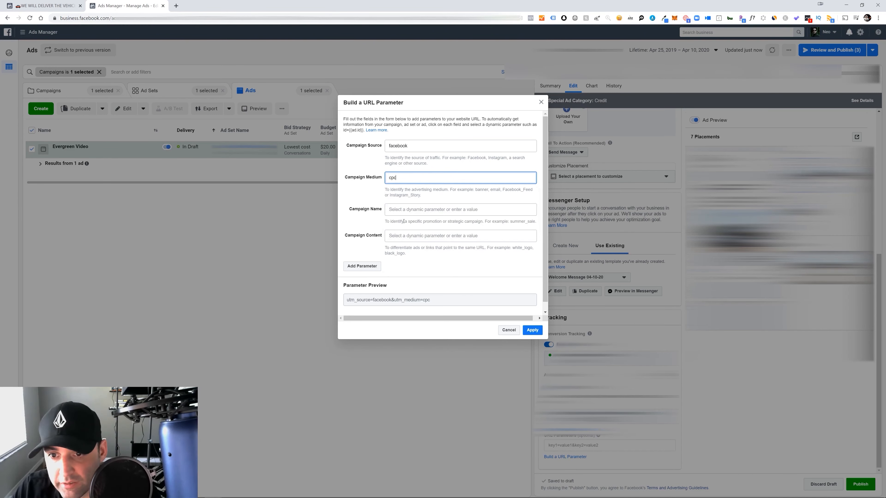
Set the URL's campaign name to the dynamic parameter {{campaign.name}} and its campaign content to {{adset.name}}
left_click(395, 211)
left_click(408, 259)
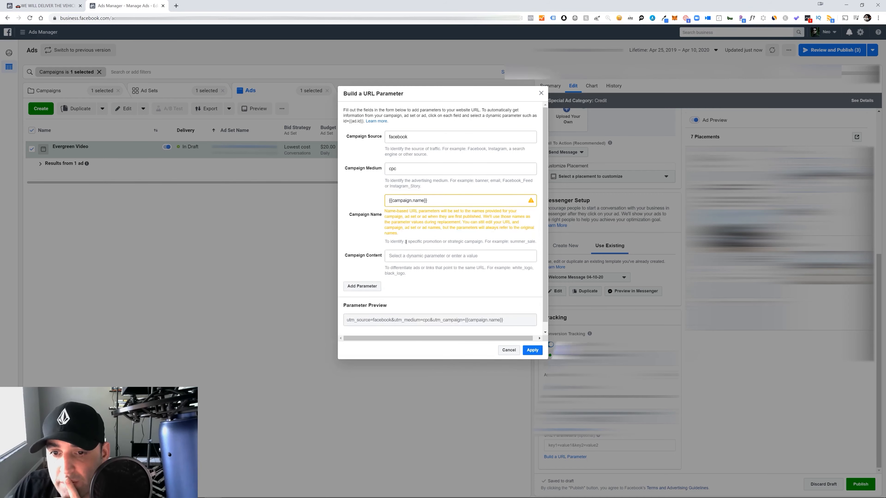
left_click(405, 255)
left_click(410, 324)
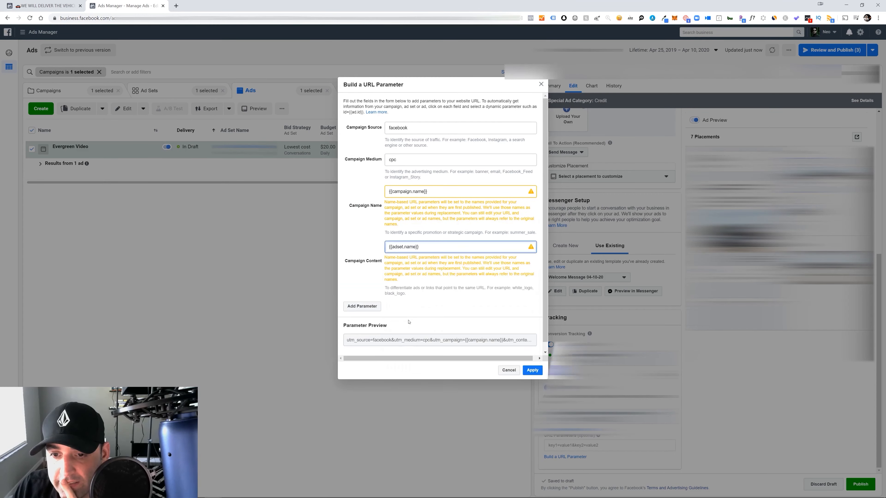
Add a custom URL parameter named adname with the value {{ad.name}}, and apply the parameters to the ad
left_click(366, 309)
left_click(356, 328)
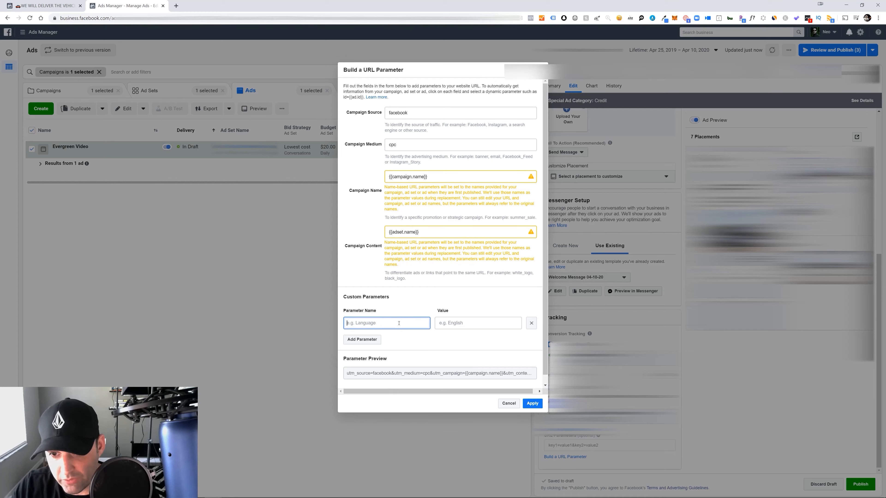
type("adname")
left_click(466, 325)
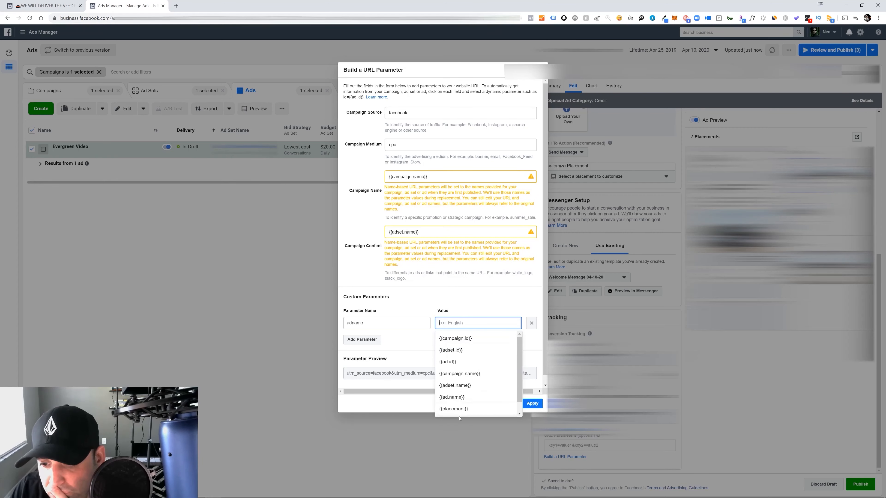
left_click(488, 396)
left_click(539, 439)
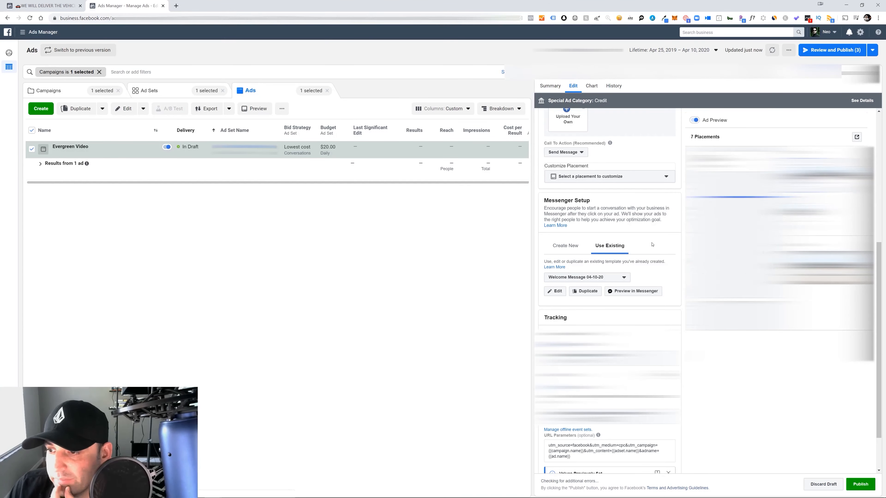
Look over the Evergreen Video ad's settings and close its editor, leaving the draft unpublished
scroll(668, 231, "down", 2)
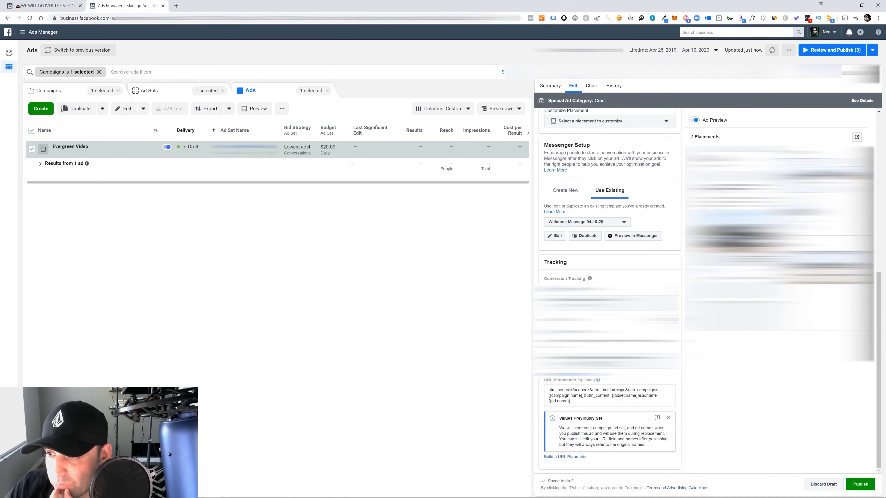
scroll(647, 326, "up", 10)
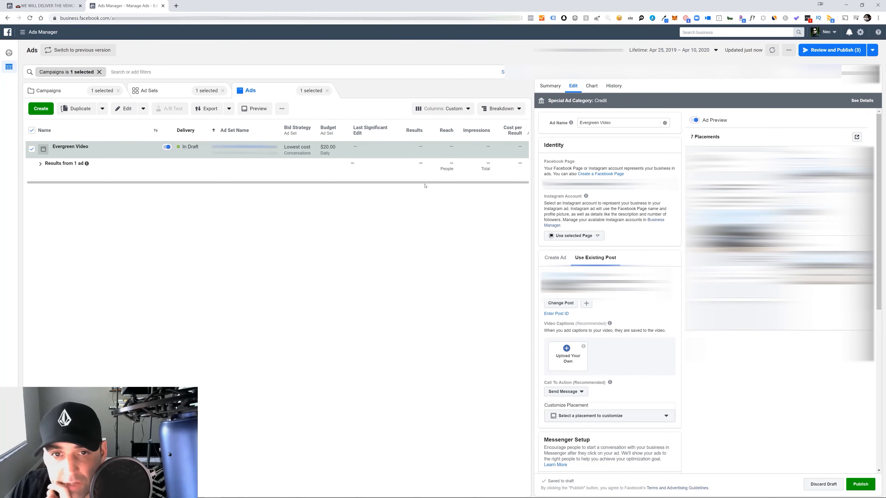
left_click(459, 238)
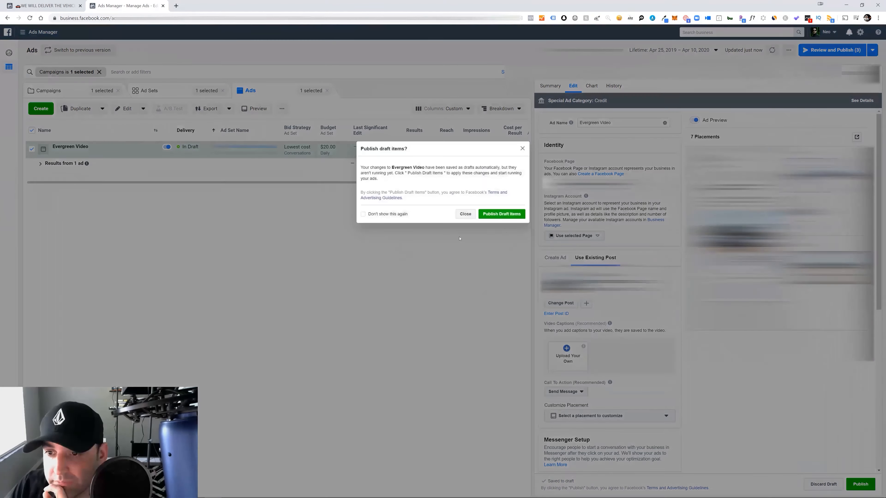
left_click(462, 217)
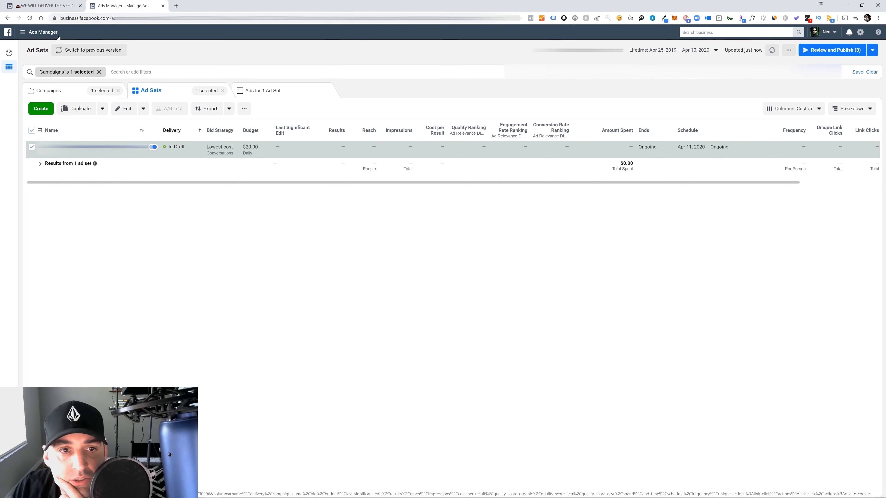
Duplicate the ad set once into the existing campaign
left_click(79, 112)
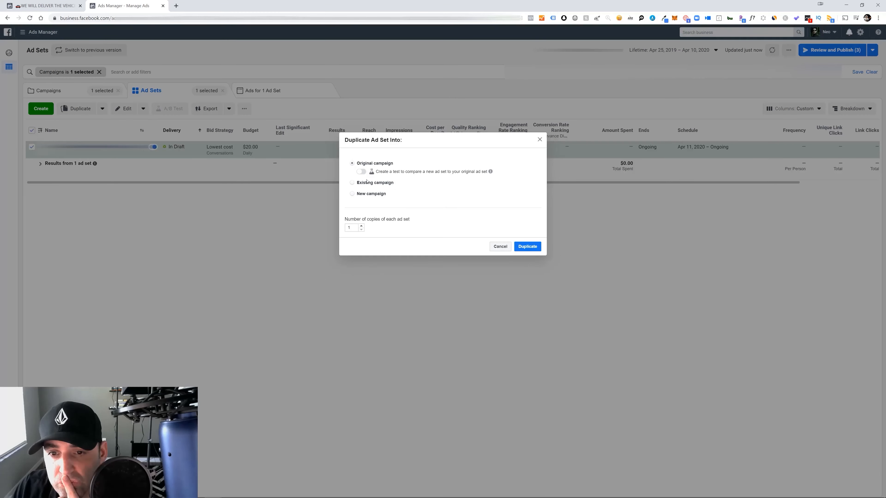
left_click(352, 183)
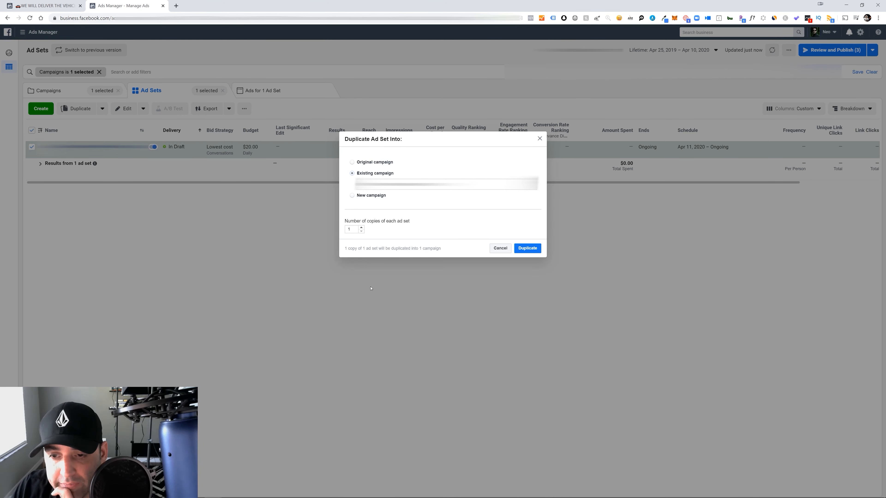
left_click(528, 253)
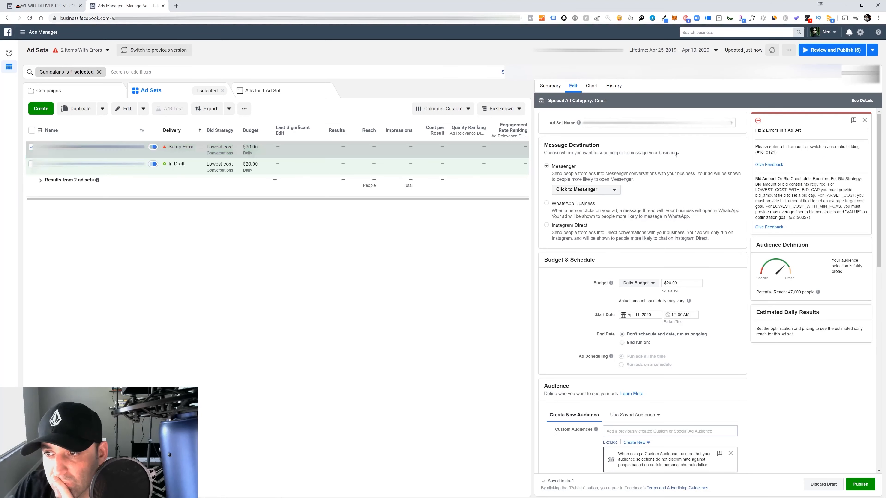
Review the duplicated ad set's name, budget, audience and placement settings, and dismiss its error notice
left_click_drag(723, 123, 645, 123)
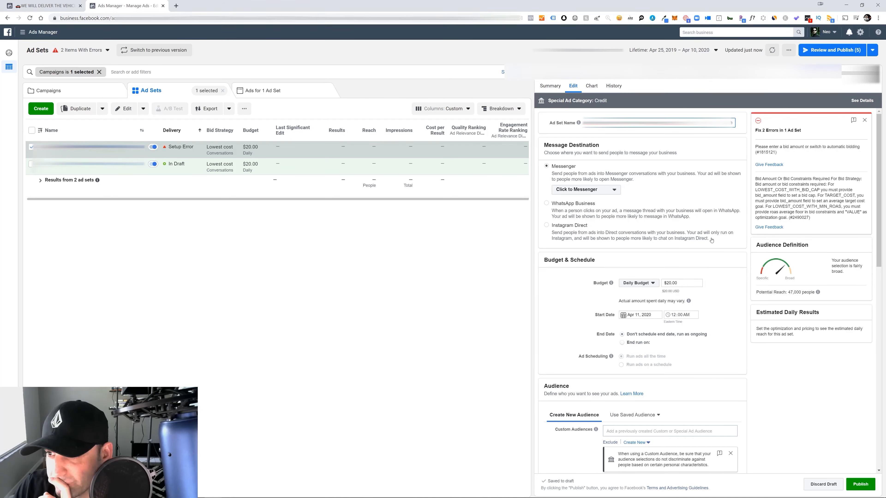
scroll(713, 180, "down", 3)
scroll(711, 179, "up", 3)
left_click_drag(704, 123, 647, 122)
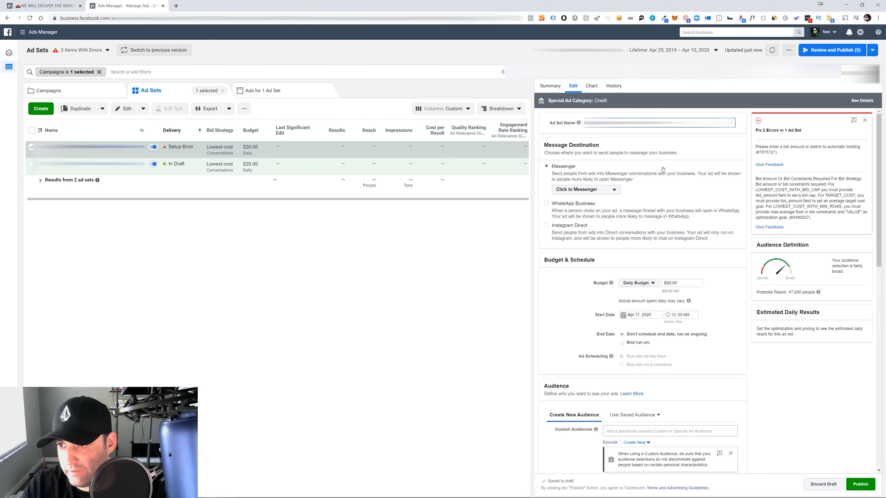
scroll(683, 263, "down", 7)
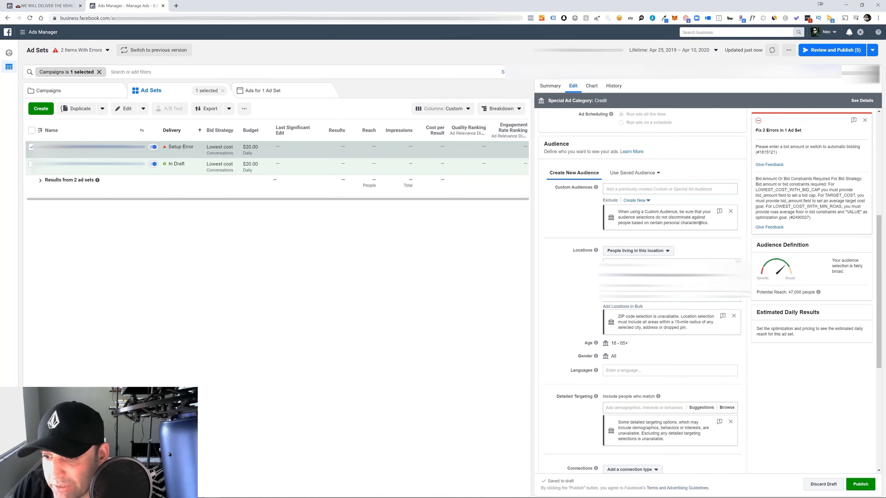
scroll(702, 228, "down", 5)
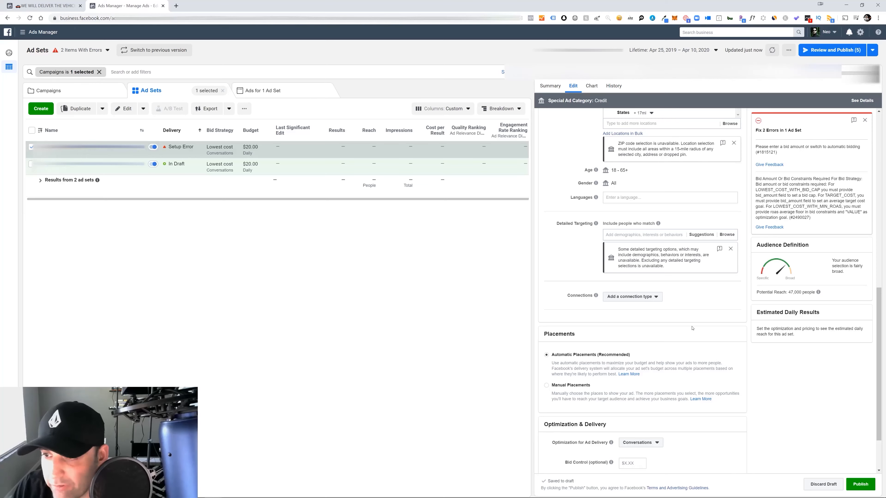
scroll(692, 328, "up", 9)
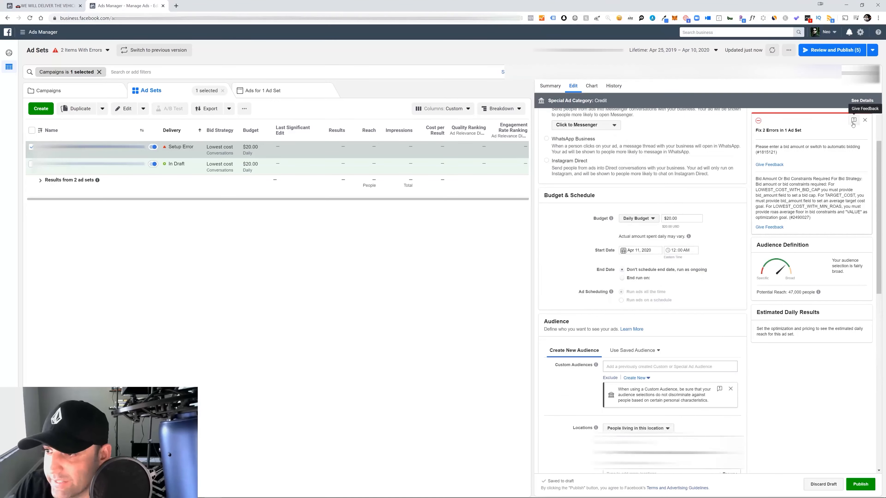
left_click(864, 120)
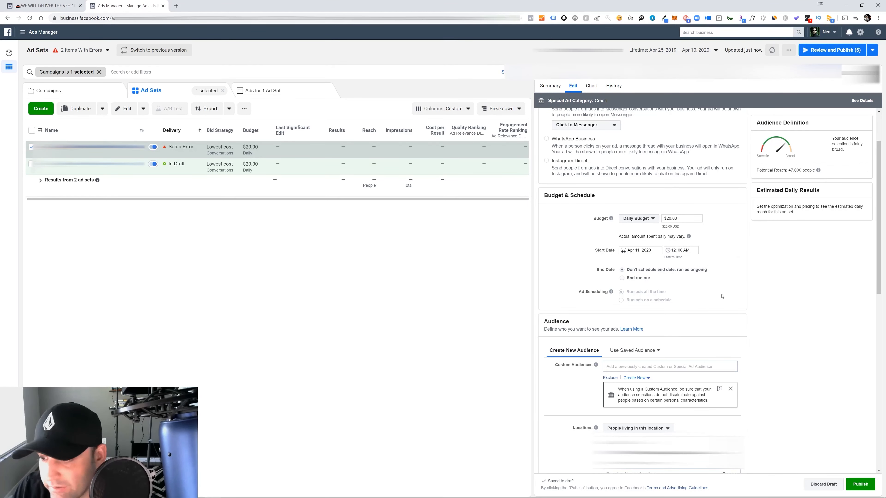
Add the Automobiles and Cars.com interests to the duplicated ad set's detailed targeting
scroll(709, 259, "down", 8)
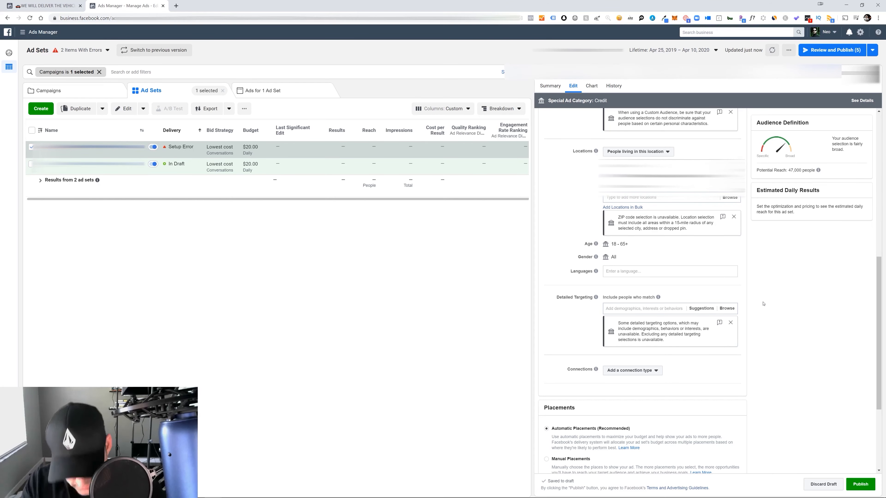
type("auto")
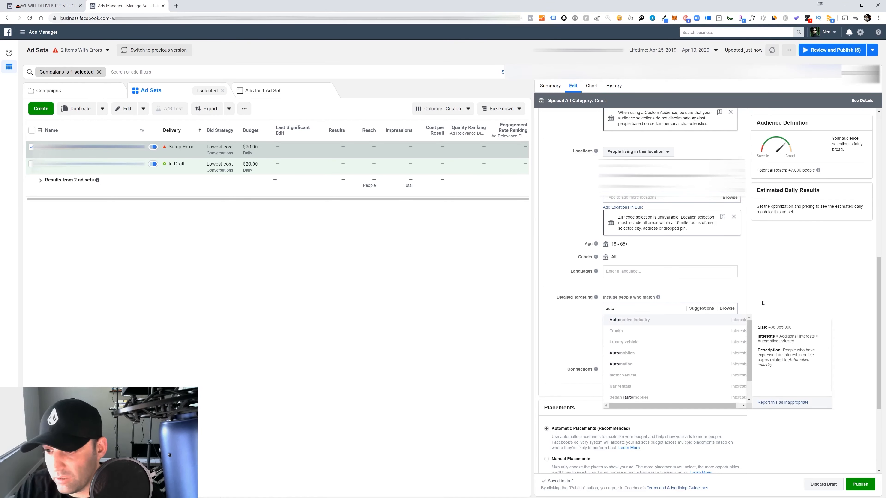
left_click(668, 356)
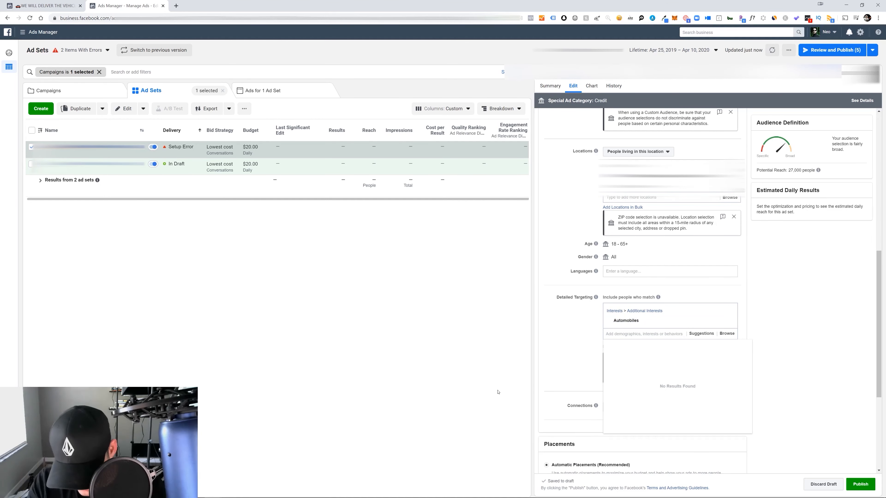
type("cars")
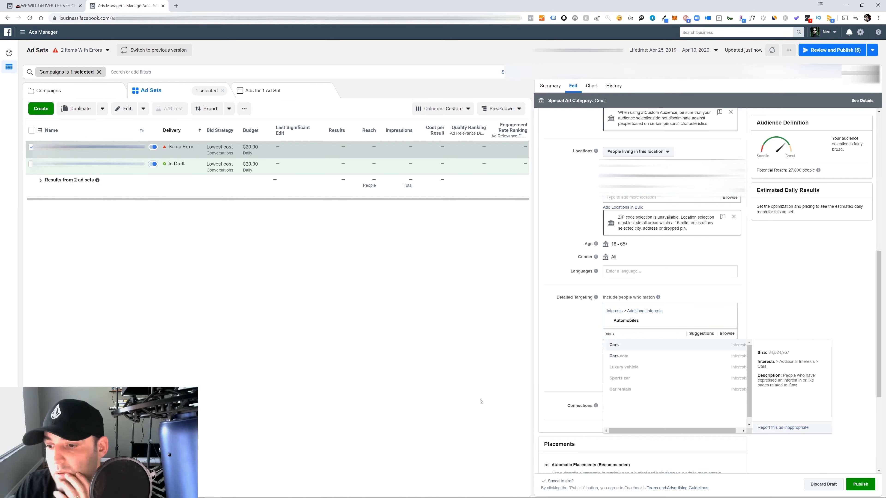
left_click(617, 357)
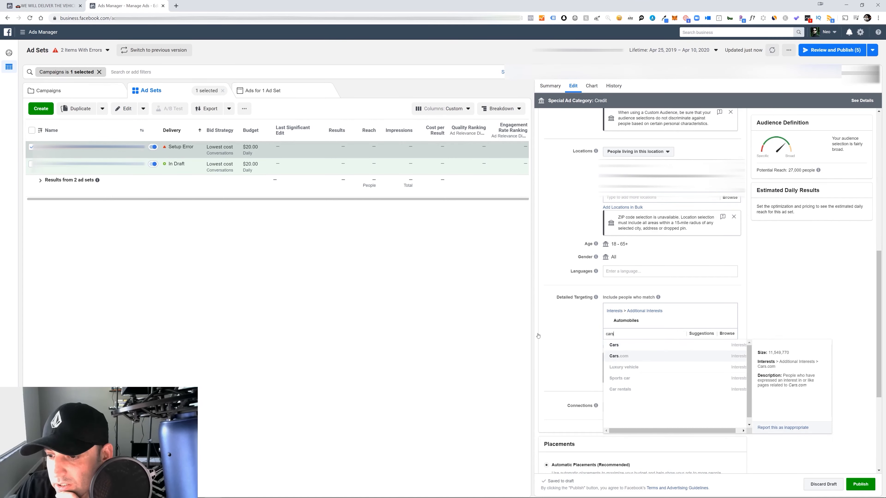
Try to find detailed targeting interests for "chevro" and "edmun", clearing each search term
type("chevro")
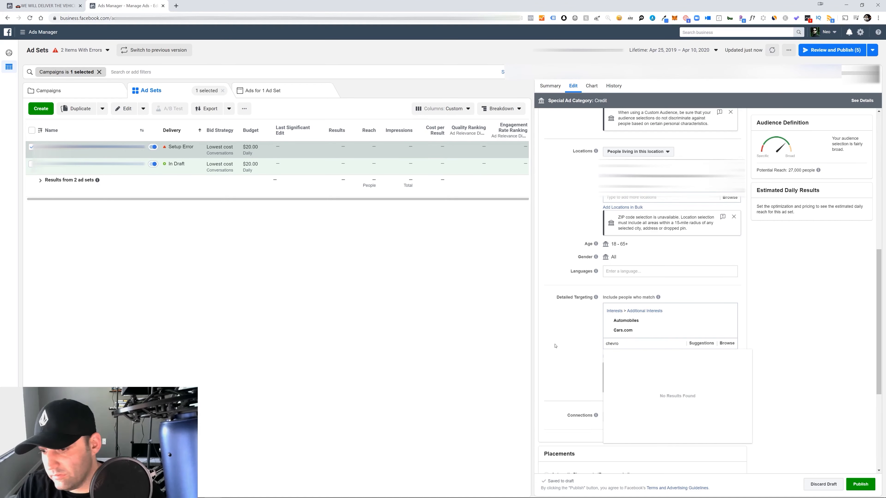
key("BackSpace")
key("BackSpace")
key("BackSpace")
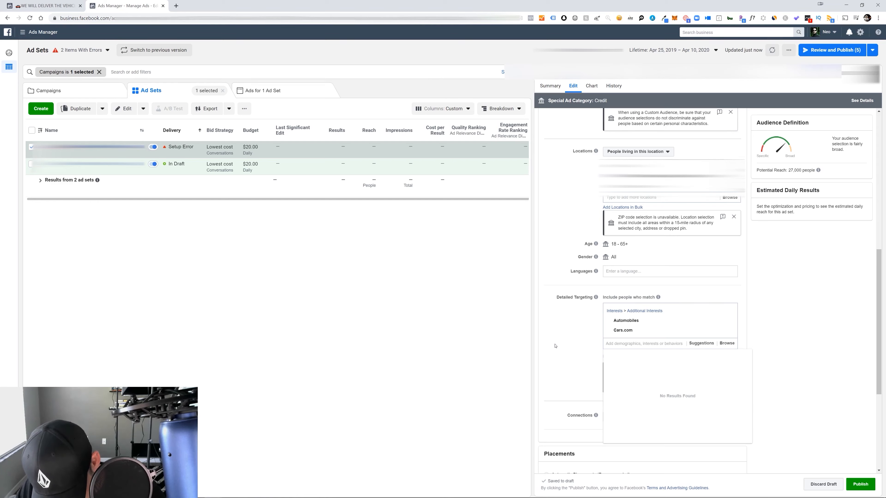
type("edmun")
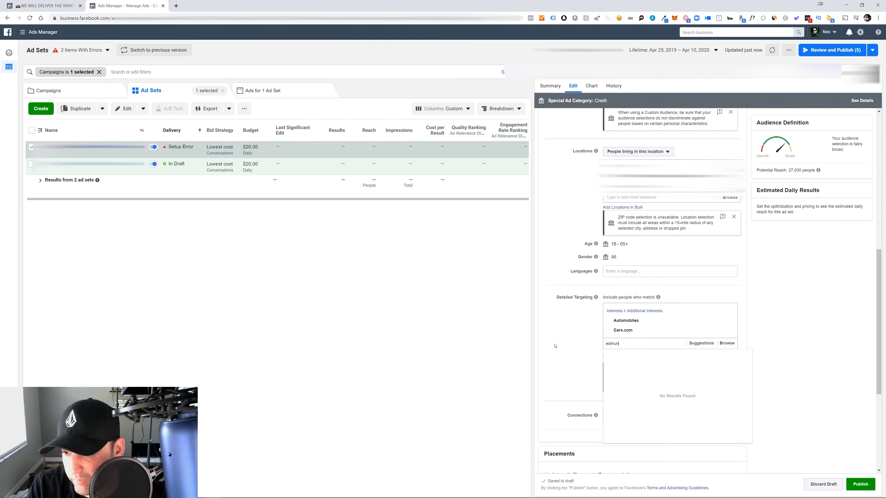
key("BackSpace")
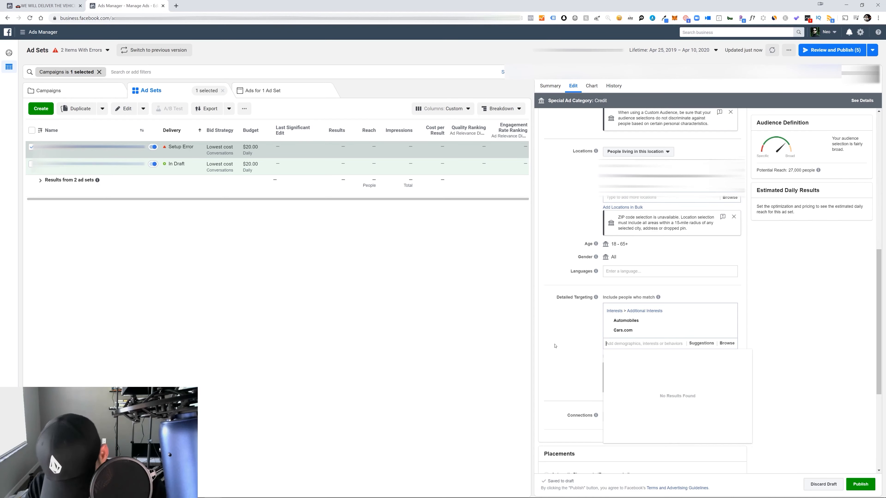
Try to find a Kelley Blue Book interest in the detailed targeting and clear the search term
type("kel")
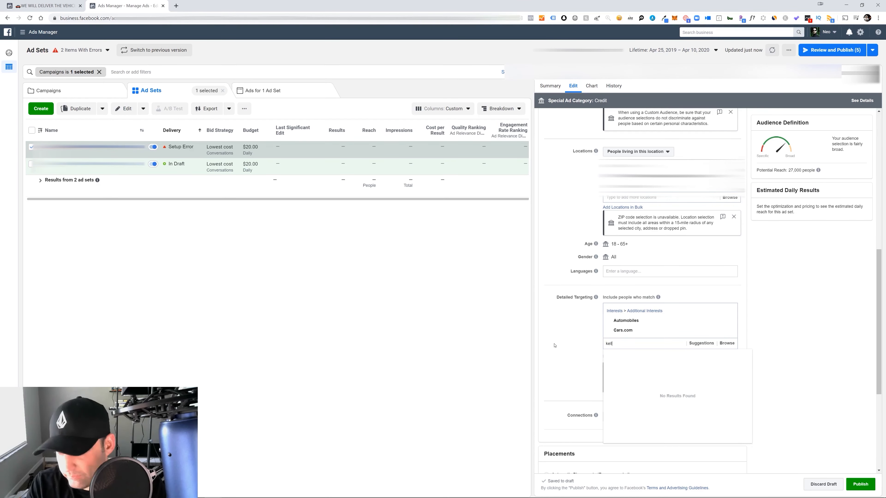
type("ley blue boo")
key("BackSpace")
key("BackSpace")
key("BackSpace")
key("BackSpace")
key("BackSpace")
key("BackSpace")
key("BackSpace")
key("BackSpace")
key("BackSpace")
key("BackSpace")
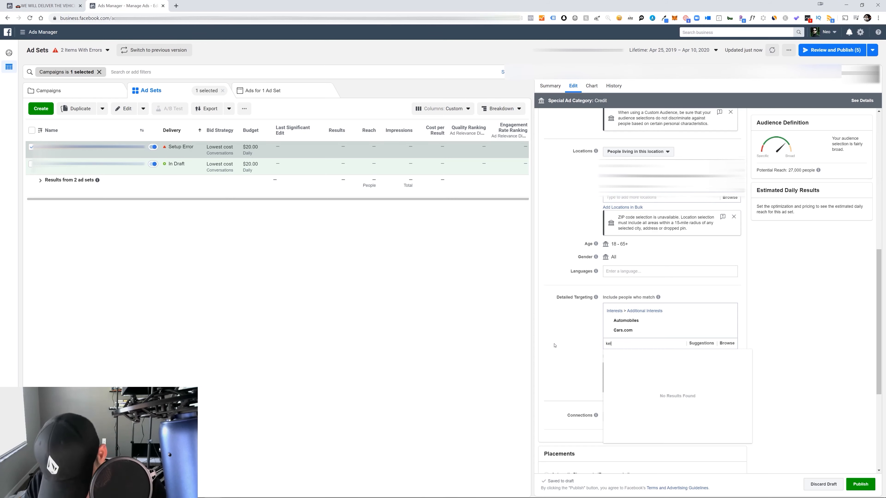
key("BackSpace")
Add the SUVs, Trucks and Used car interests to the duplicated ad set's detailed targeting
type("suv")
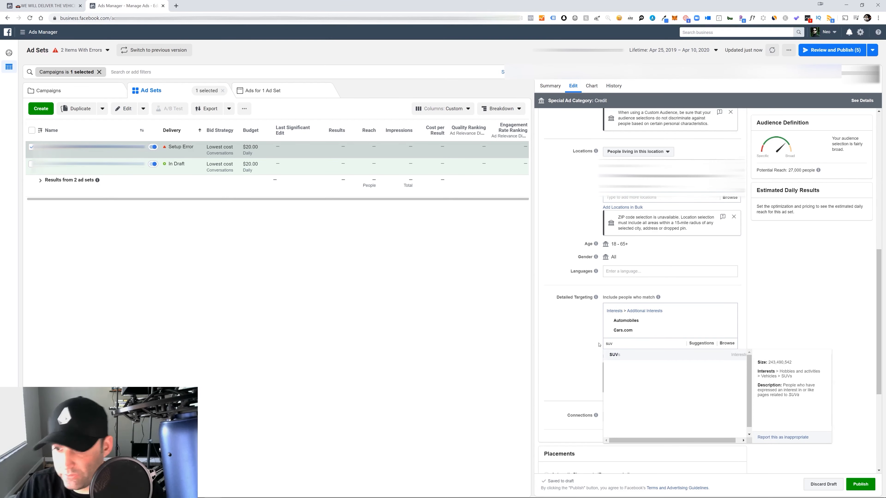
left_click(611, 355)
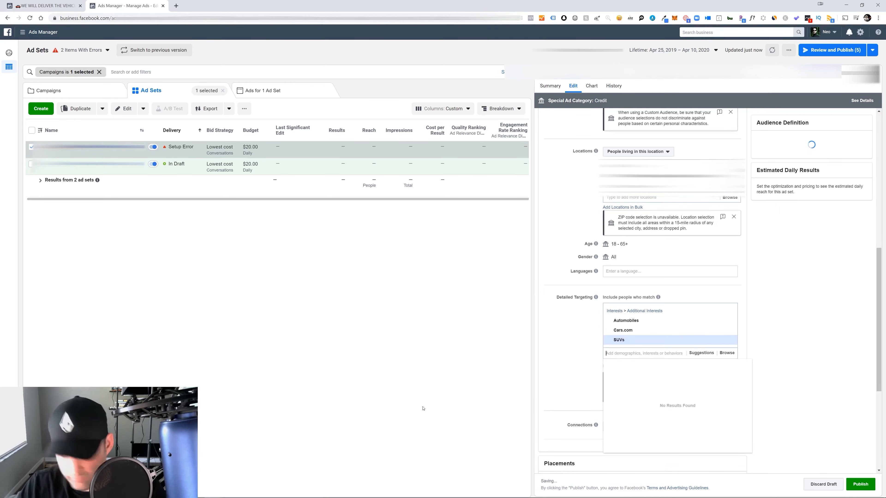
type("truck")
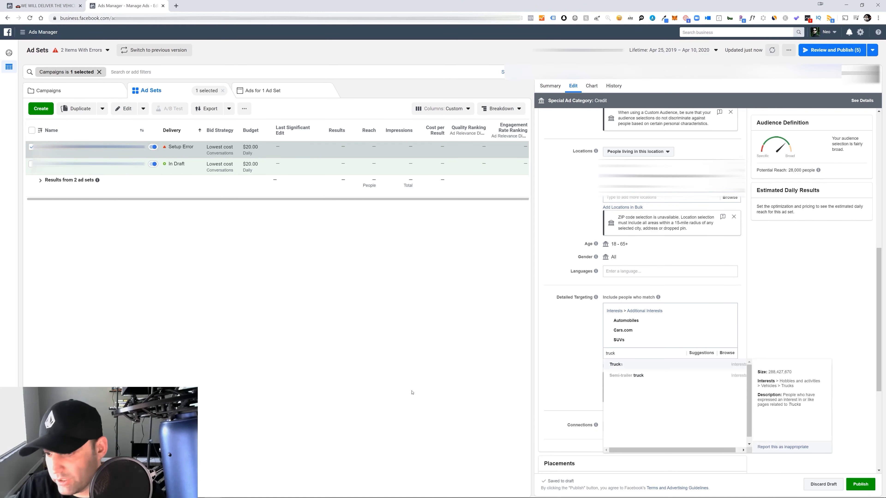
key("Return")
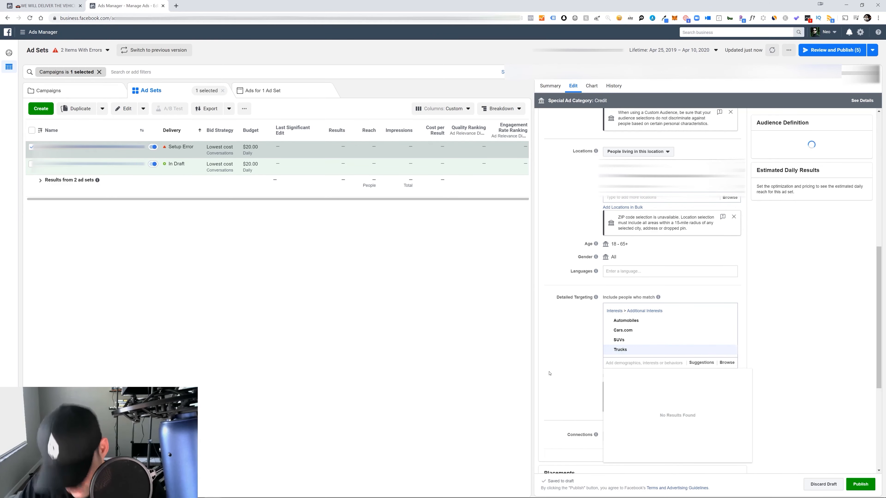
type("used car")
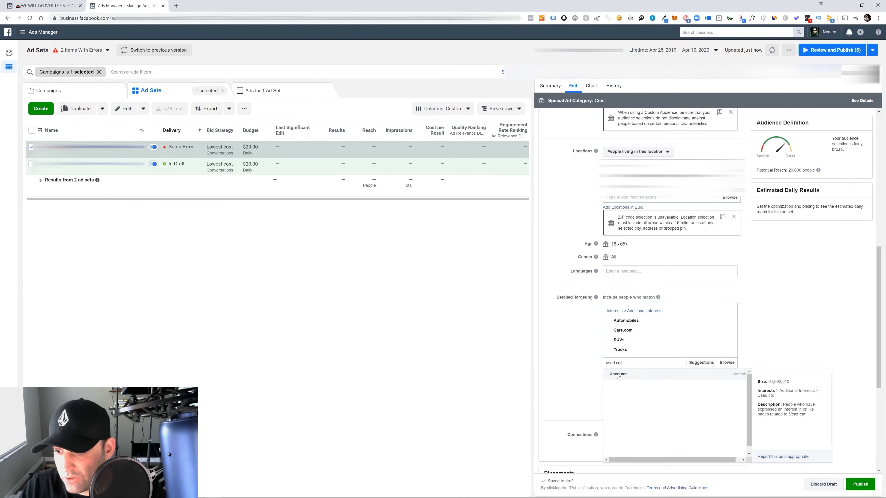
left_click(618, 374)
Try to find detailed targeting interests for "used cars", "true" and "family", clearing each search term
key("BackSpace")
key("BackSpace")
type("ars")
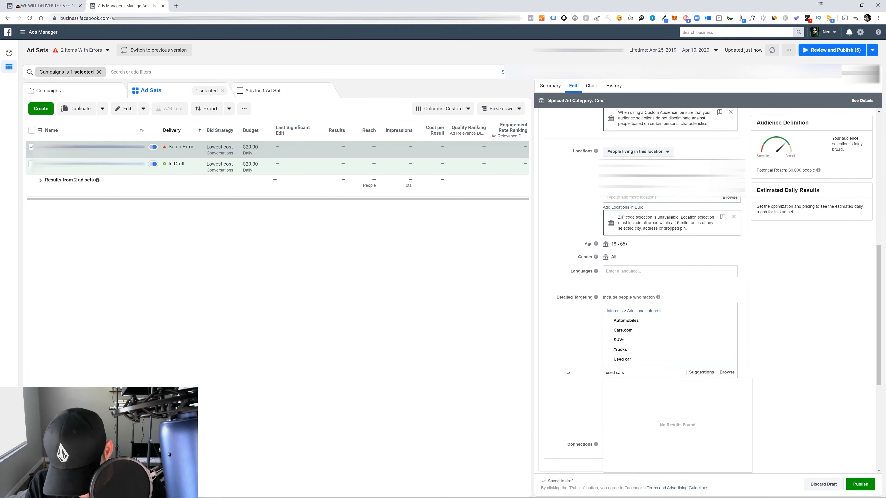
key("BackSpace")
key("BackSpace")
key("BackSpace")
key("BackSpace")
key("BackSpace")
type("true")
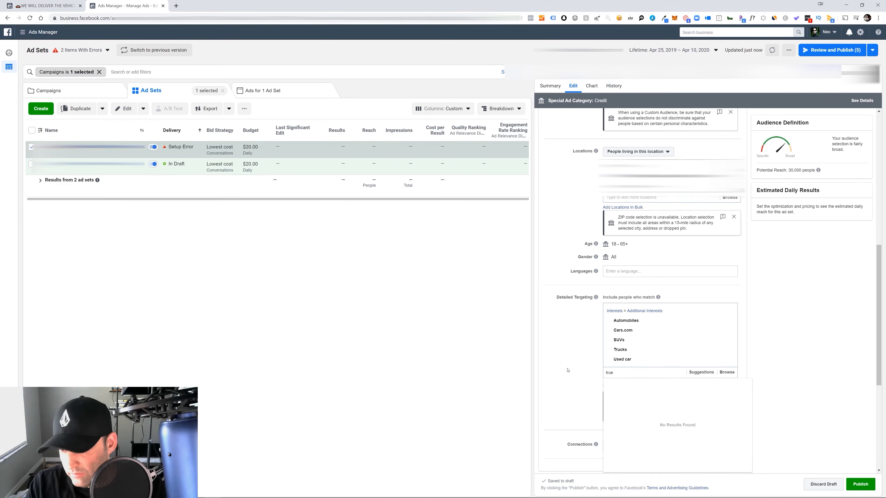
type("a")
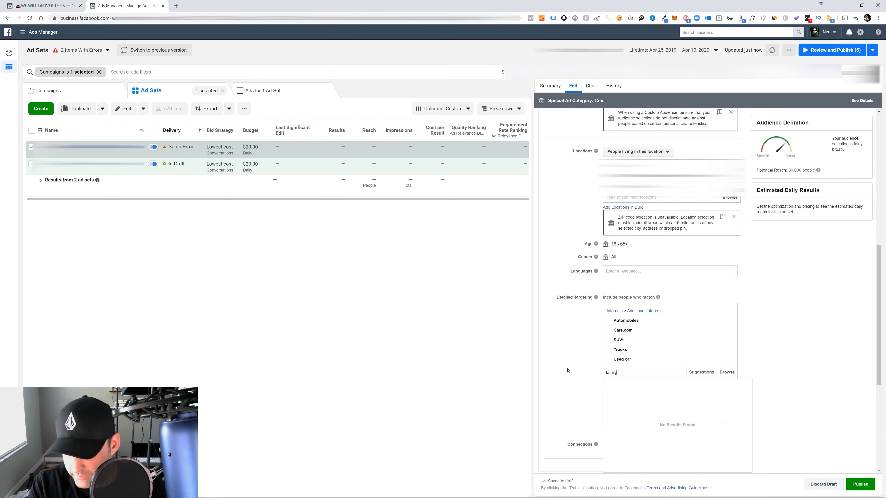
type("mily d")
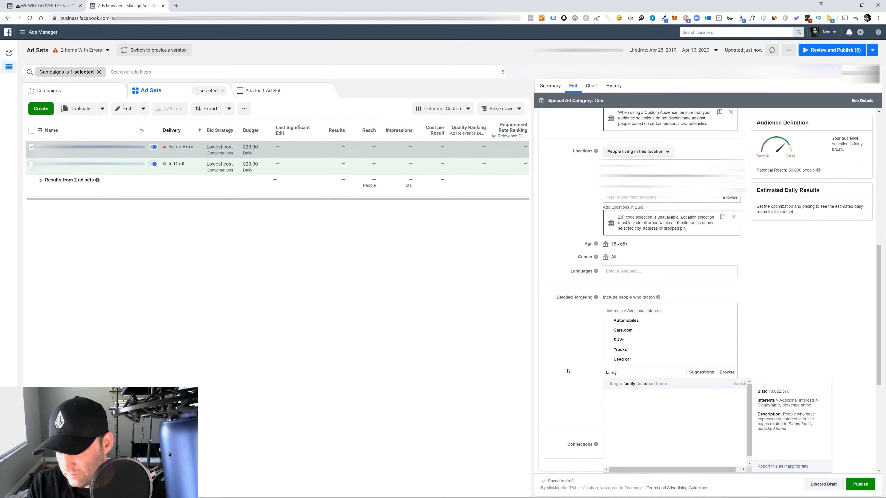
Add the Sedan (automobile), Vehicles and Motor vehicle interests to the detailed targeting
type("sedan")
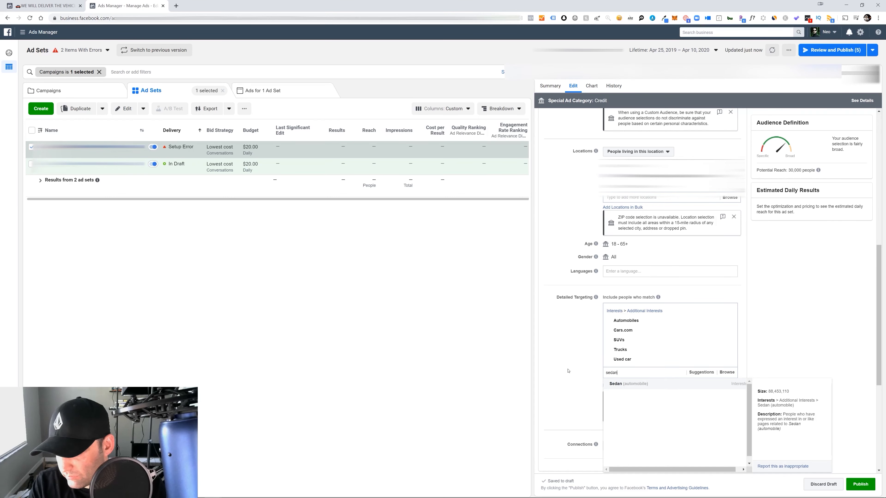
left_click(617, 384)
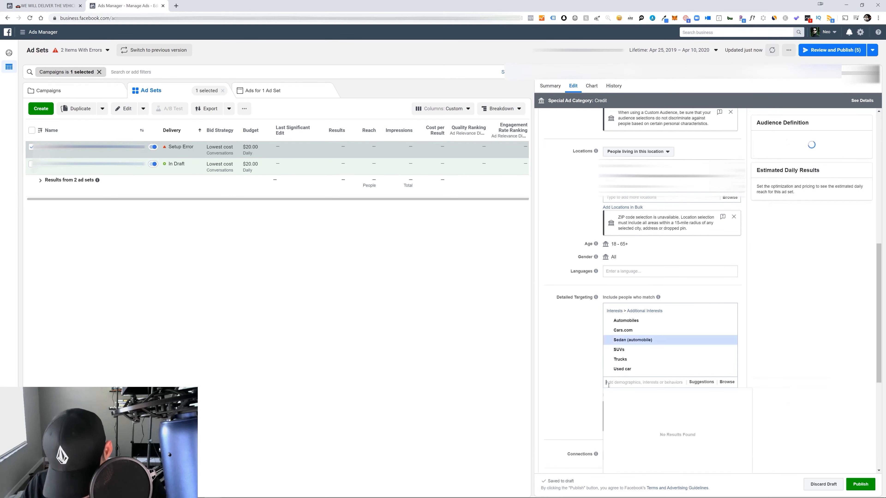
type("vehicles")
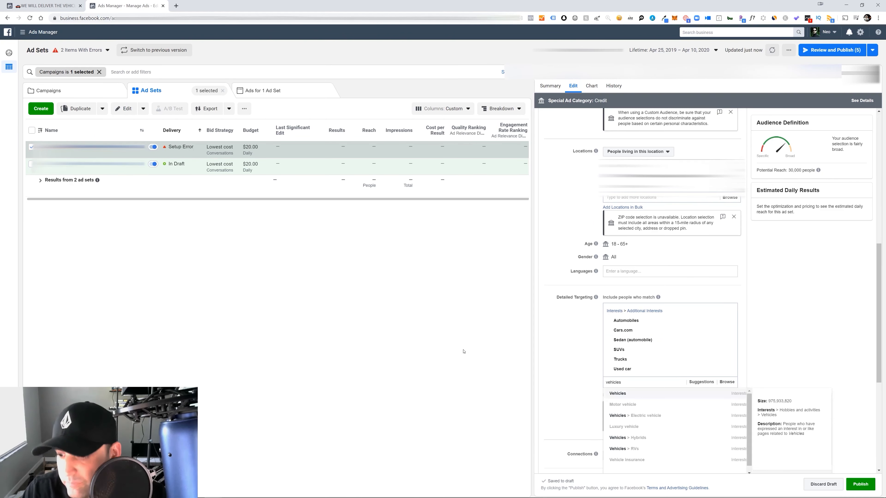
left_click(645, 395)
type("motor ve")
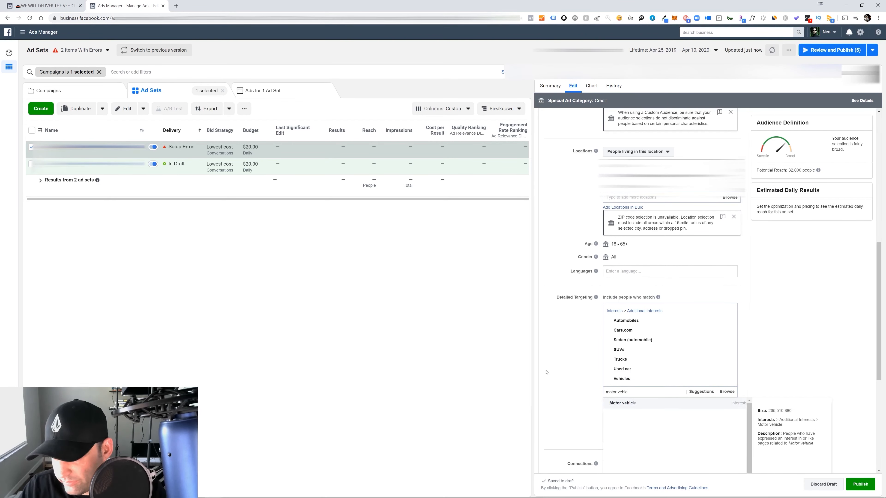
key("Return")
Try to find detailed targeting interests for "mid-size car" and "pickup", clearing each search term
type("mid-size car")
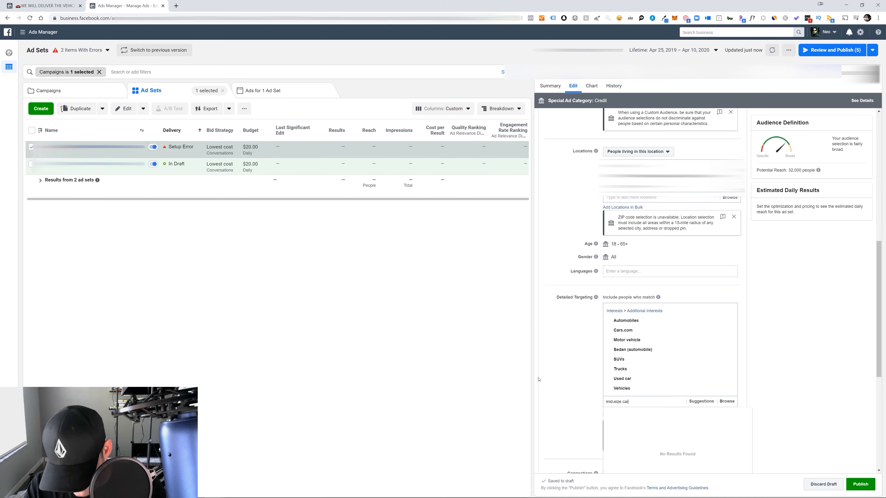
key("BackSpace")
key("BackSpace")
key("BackSpace")
type("fu")
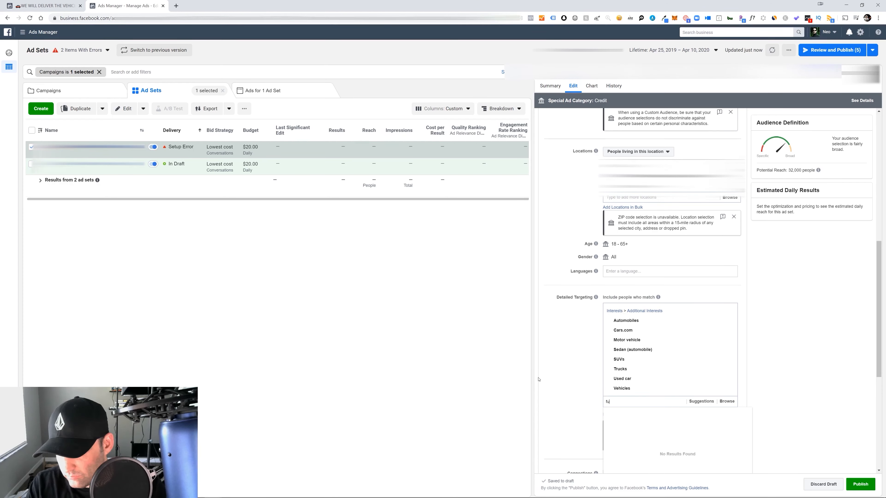
key("BackSpace")
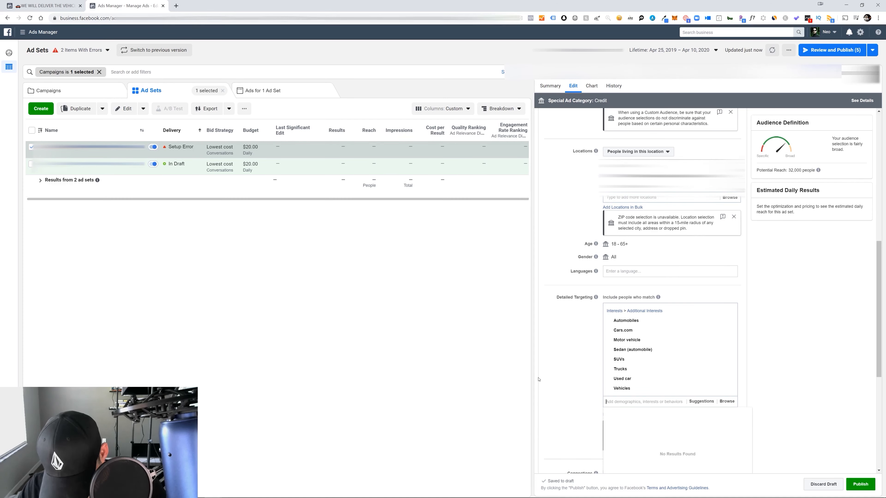
type("pickup")
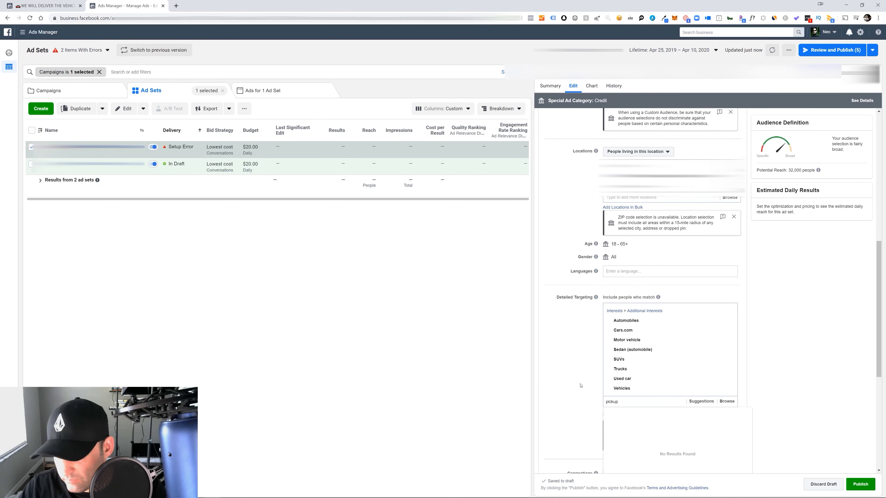
key("BackSpace")
type("t")
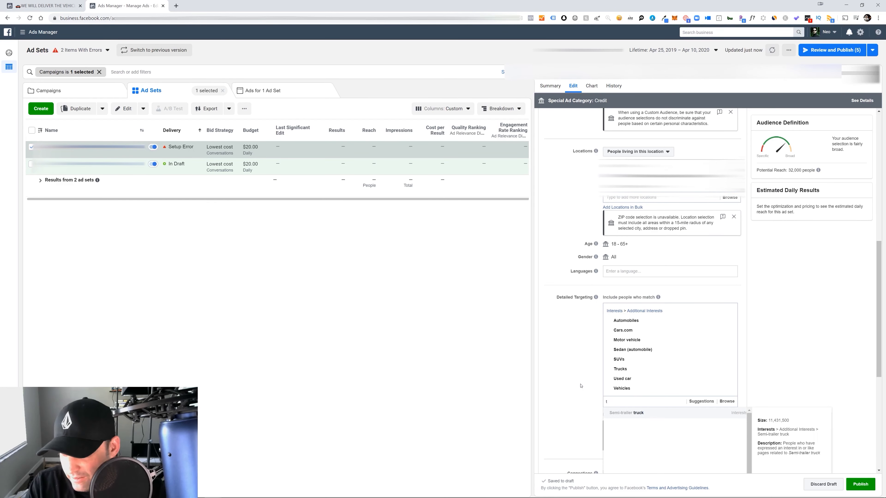
key("BackSpace")
key("BackSpace")
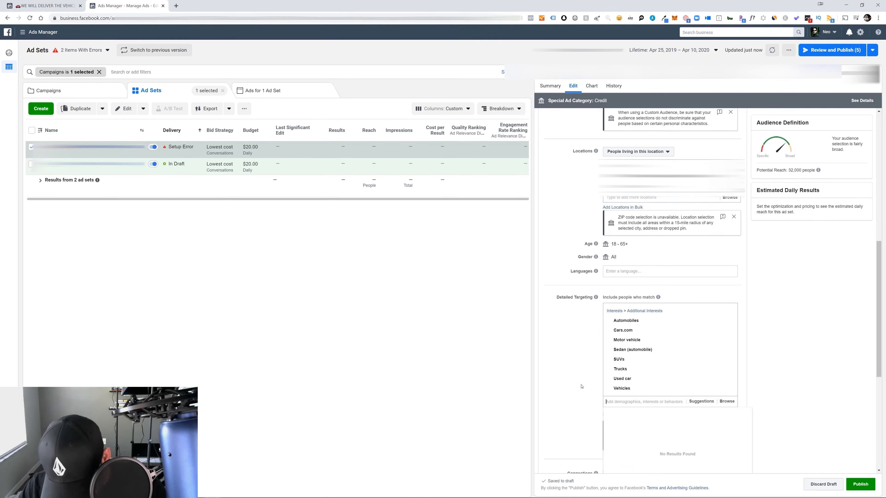
Add the Car dealership interest to the detailed targeting and review the full list of included interests
type("car dealer")
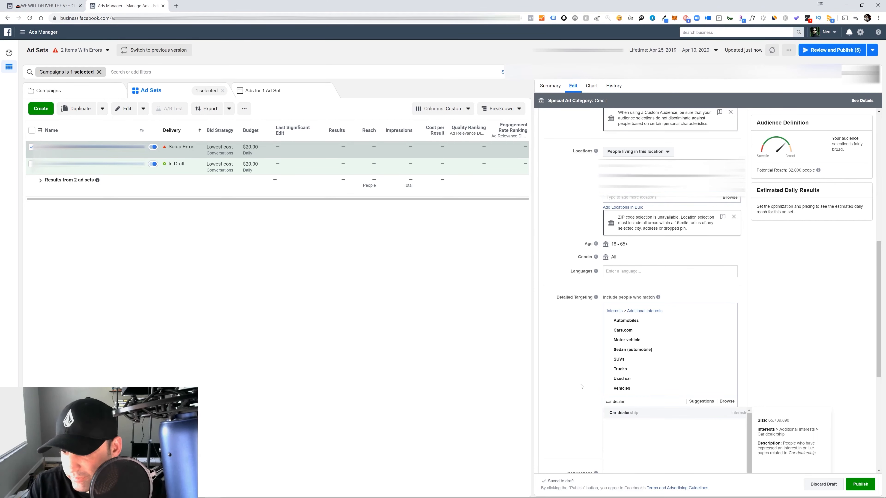
key("Return")
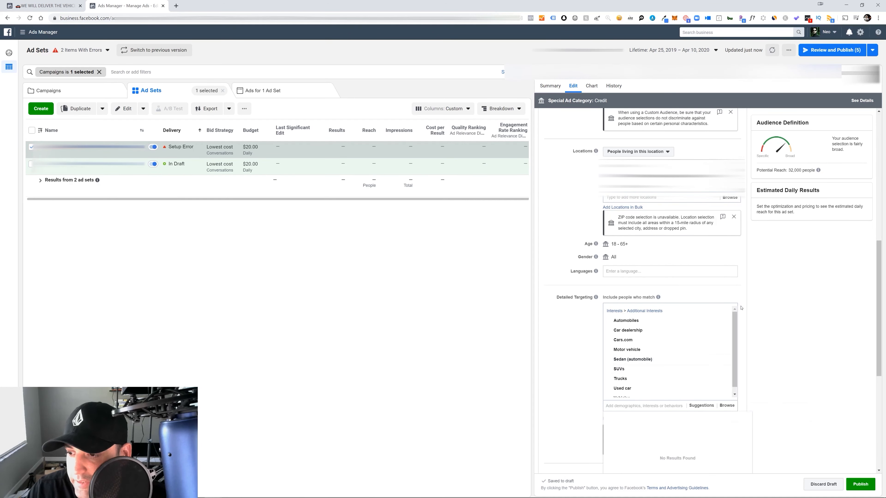
scroll(736, 341, "down", 1)
scroll(732, 335, "down", 4)
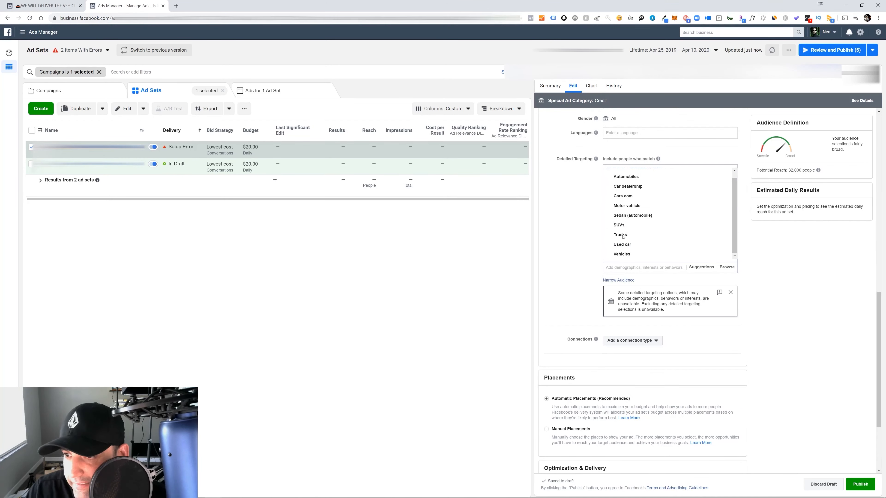
mouse_move(624, 177)
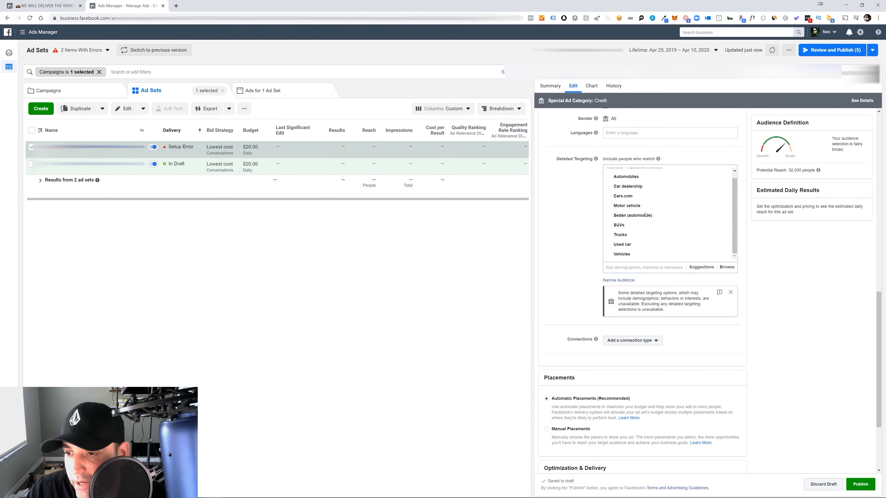
mouse_move(616, 229)
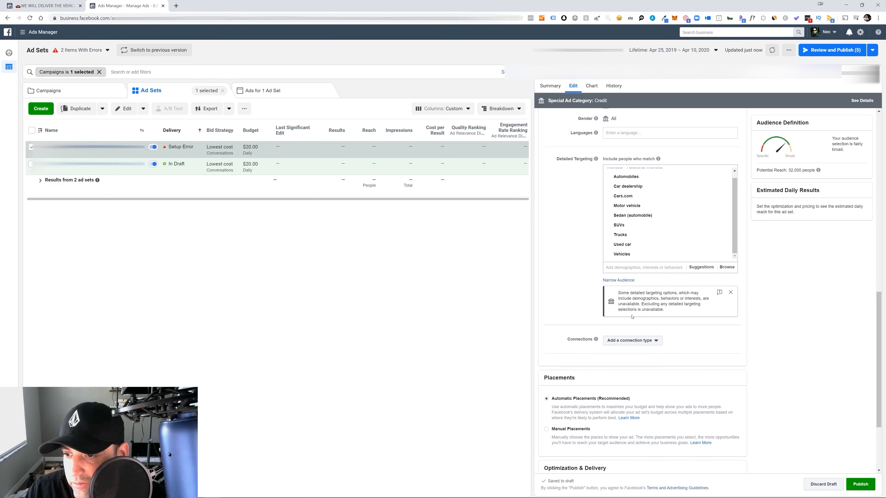
Try narrowing the audience with an additional must-also-match condition, and remove that condition without adding any interest
left_click(607, 281)
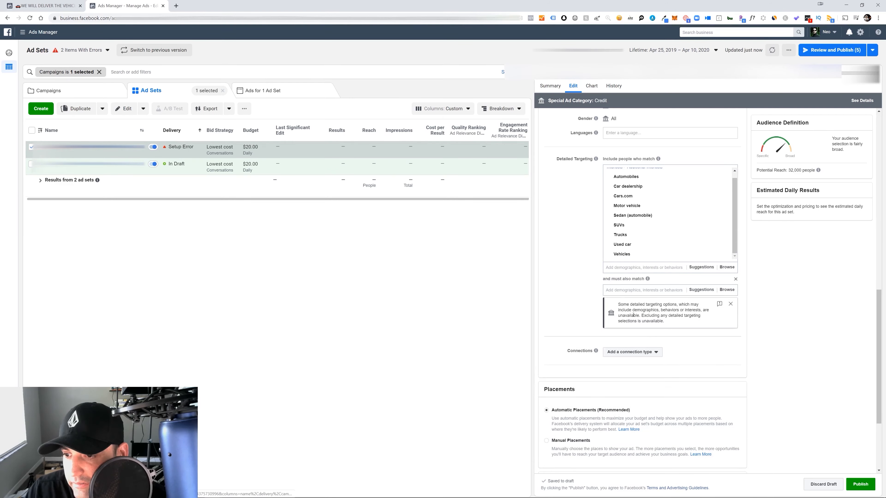
mouse_move(636, 196)
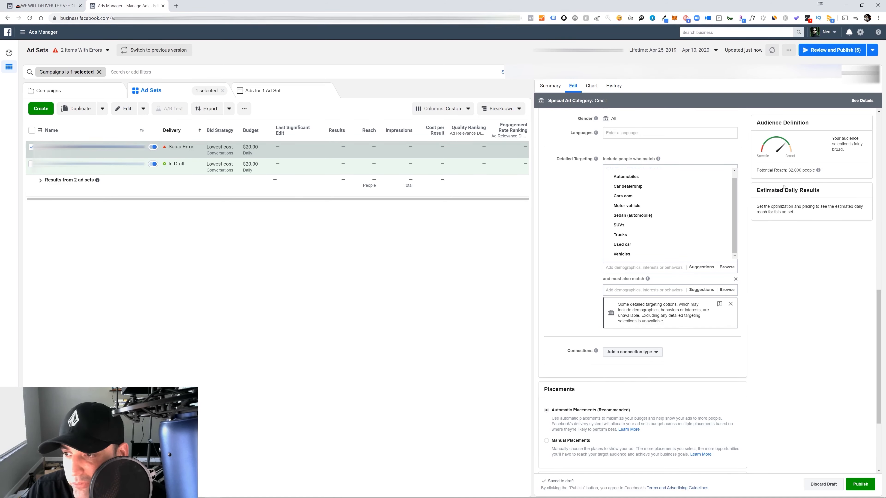
left_click(736, 280)
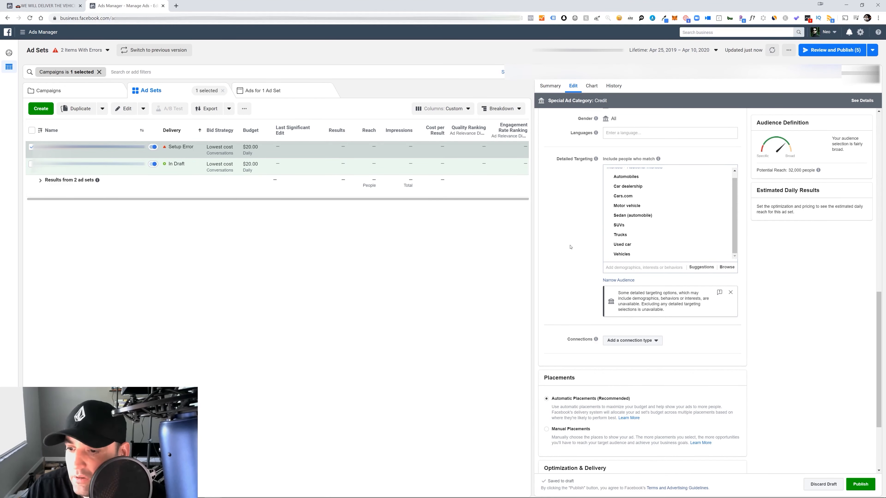
Examine the optimization choices for ad delivery in the duplicated ad set, keeping Conversations selected
scroll(570, 247, "down", 3)
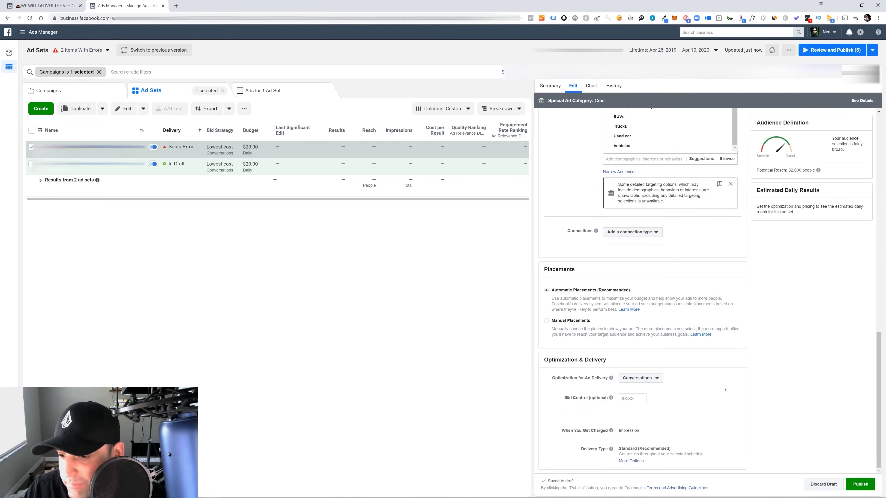
left_click(658, 377)
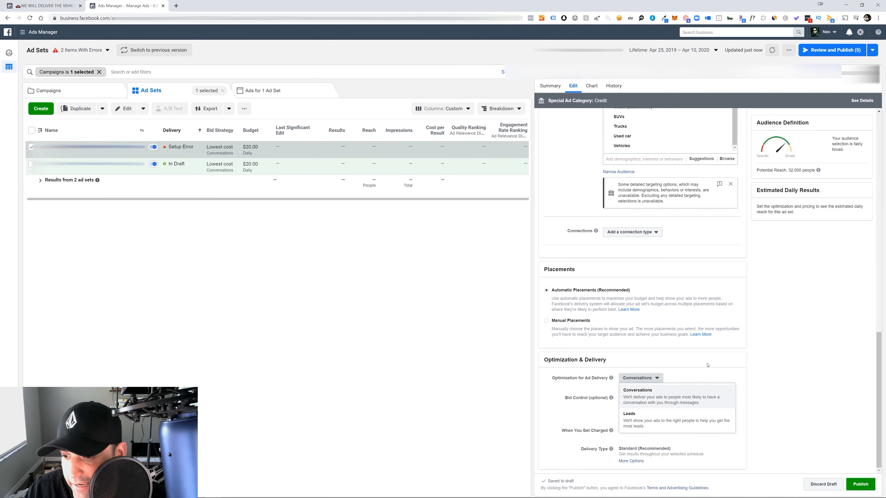
left_click(725, 355)
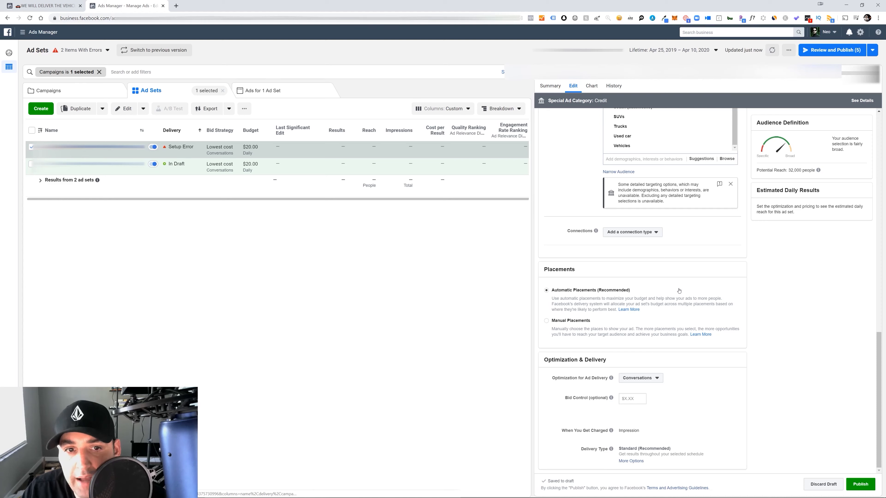
Turn on Facebook Pixel conversion tracking for the duplicated Evergreen Video ad and dismiss its error notice
left_click(262, 91)
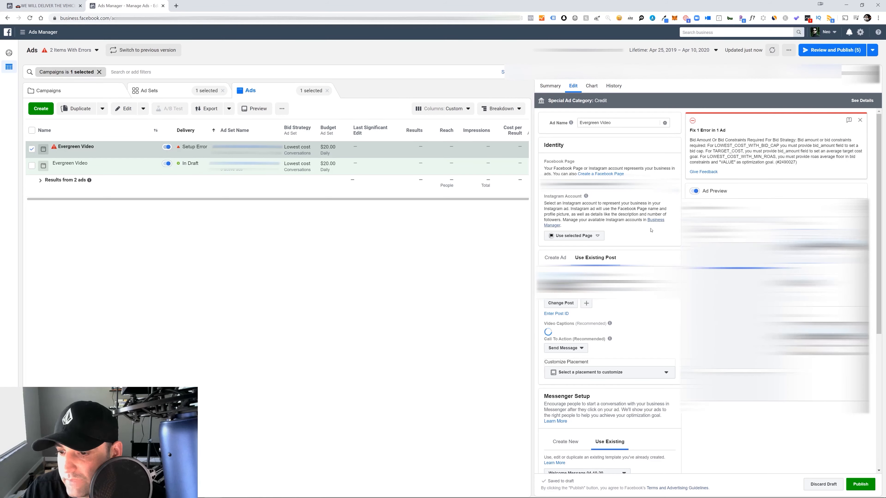
scroll(652, 234, "down", 6)
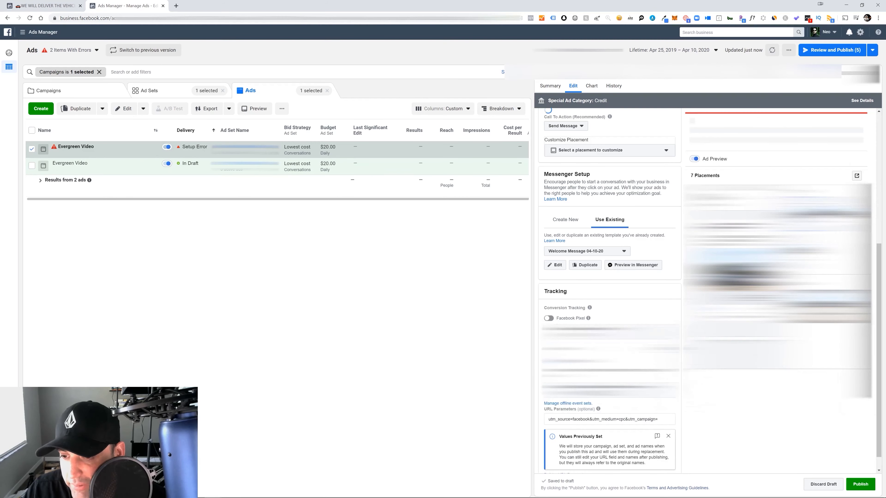
left_click(549, 318)
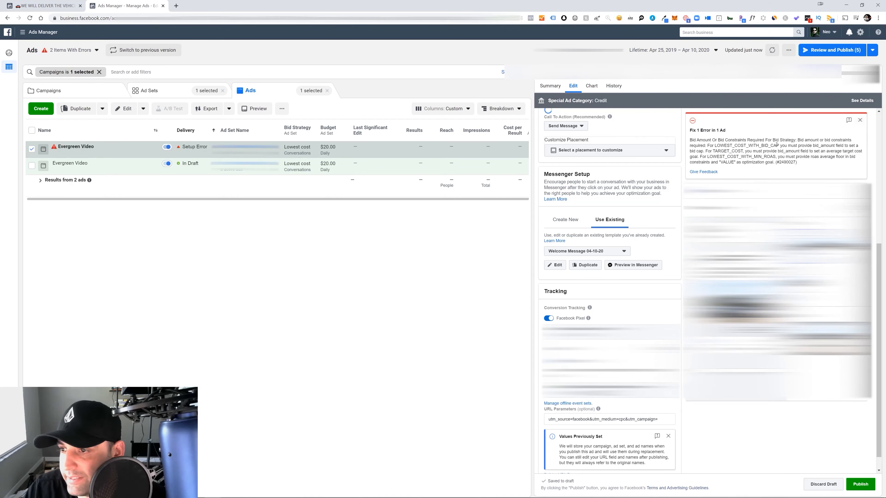
left_click(860, 120)
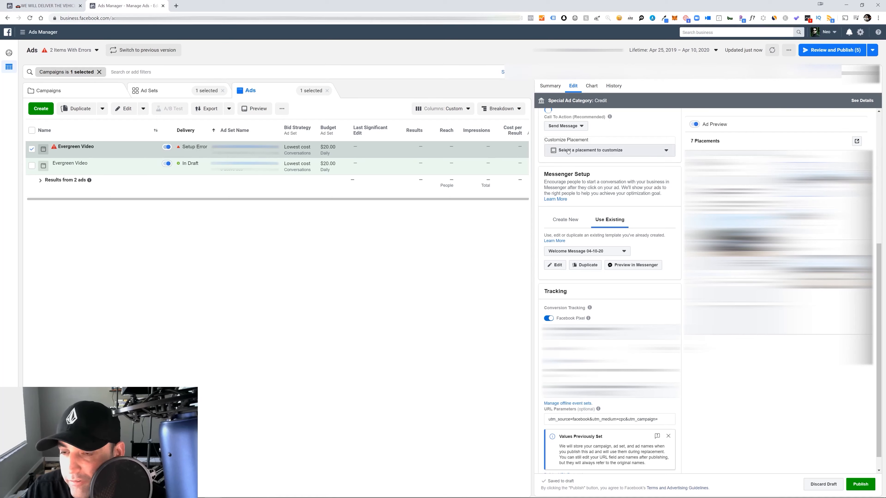
scroll(735, 112, "up", 6)
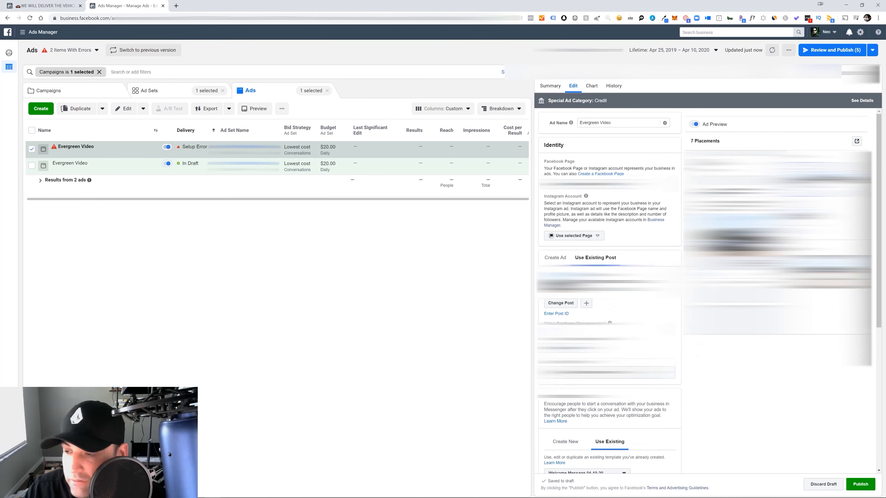
Close the duplicated ad's editor without publishing, check the campaign level, and return to the campaign's ad sets
left_click(436, 214)
left_click(464, 213)
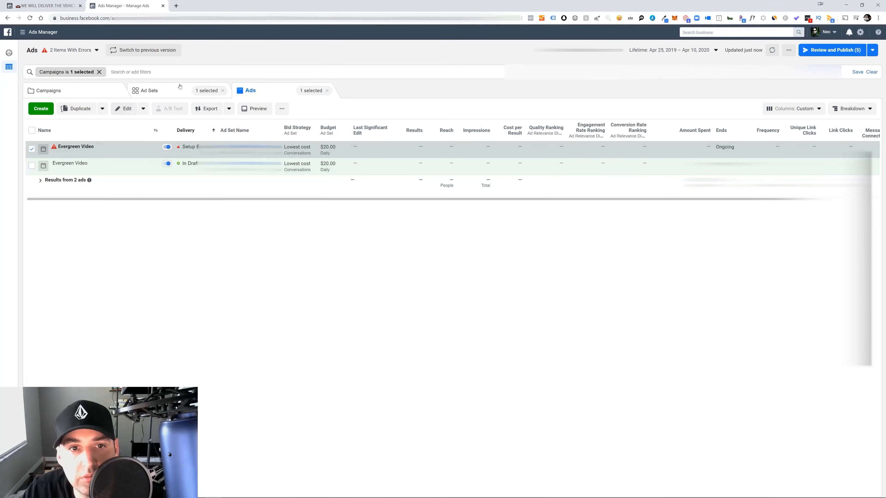
left_click(169, 93)
left_click(48, 91)
left_click(124, 109)
left_click(435, 214)
left_click(464, 214)
left_click(87, 148)
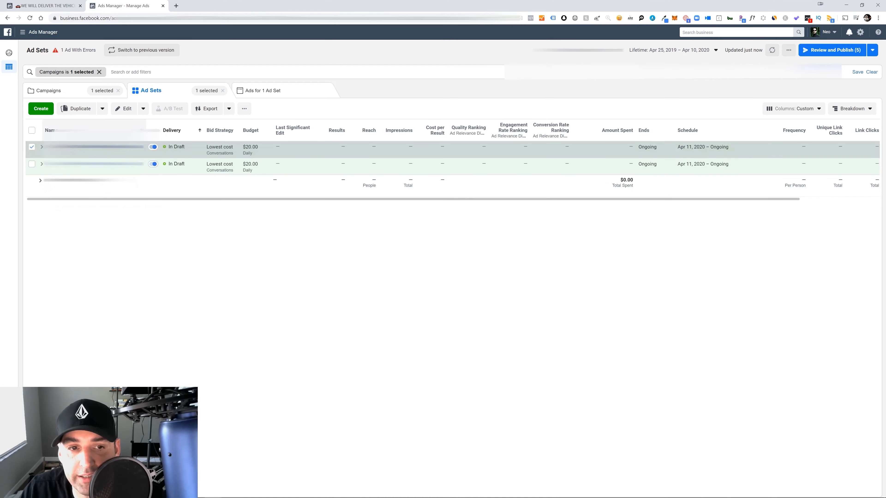
Open the first ad set's settings for review and close its editor without publishing the draft items
left_click(84, 153)
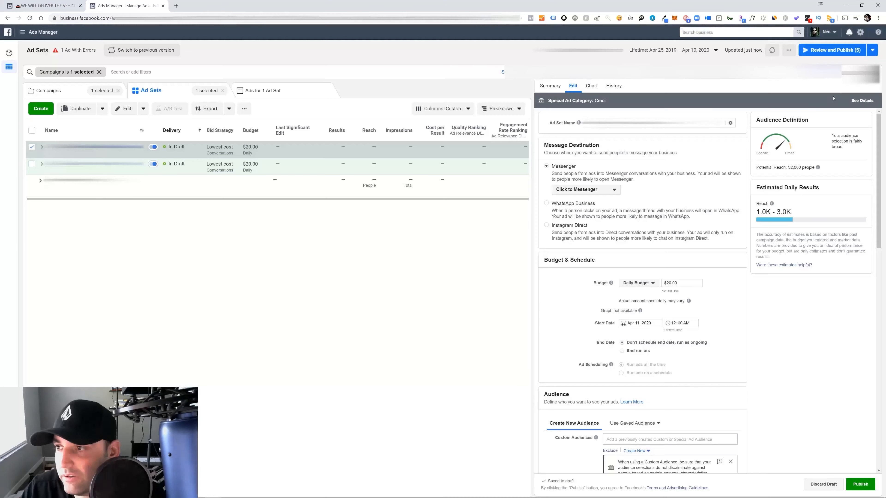
left_click(465, 214)
left_click(865, 72)
left_click(465, 214)
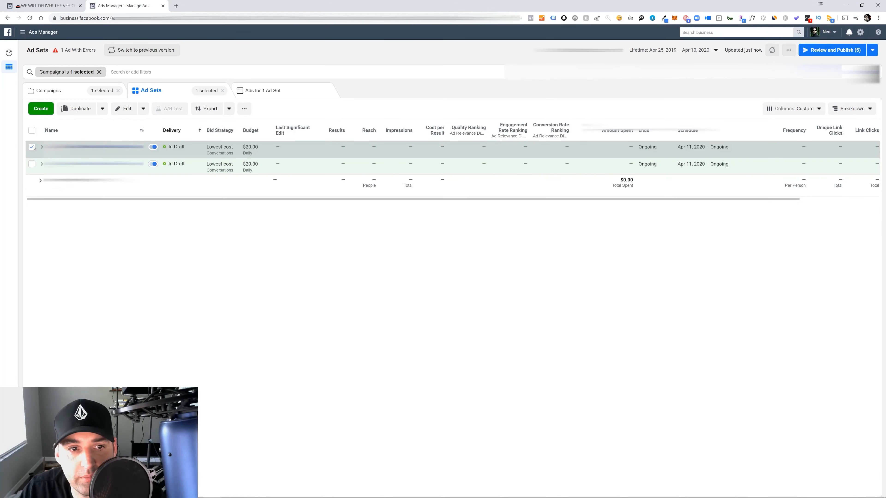
Duplicate the first ad set into the existing campaign with one copy
left_click(33, 147)
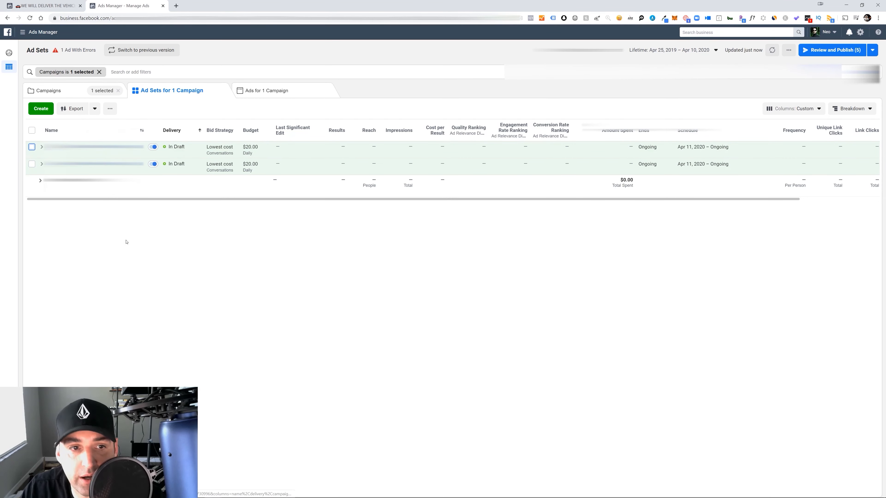
left_click(31, 147)
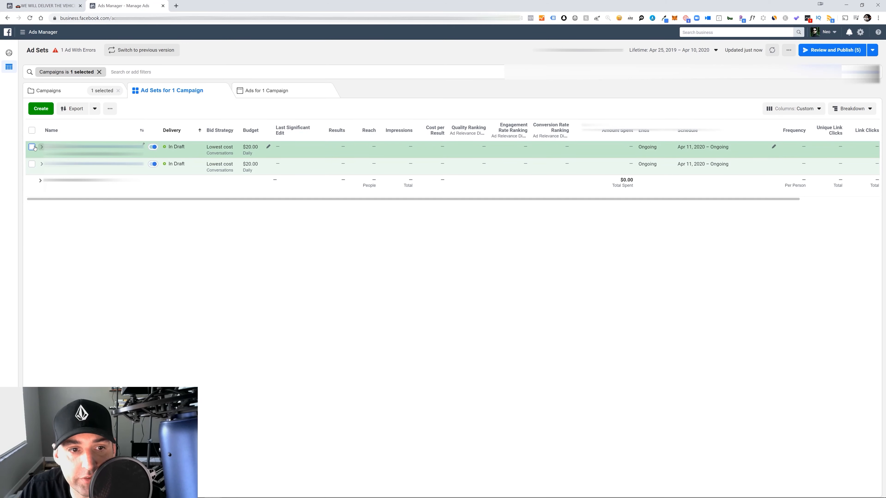
left_click(81, 109)
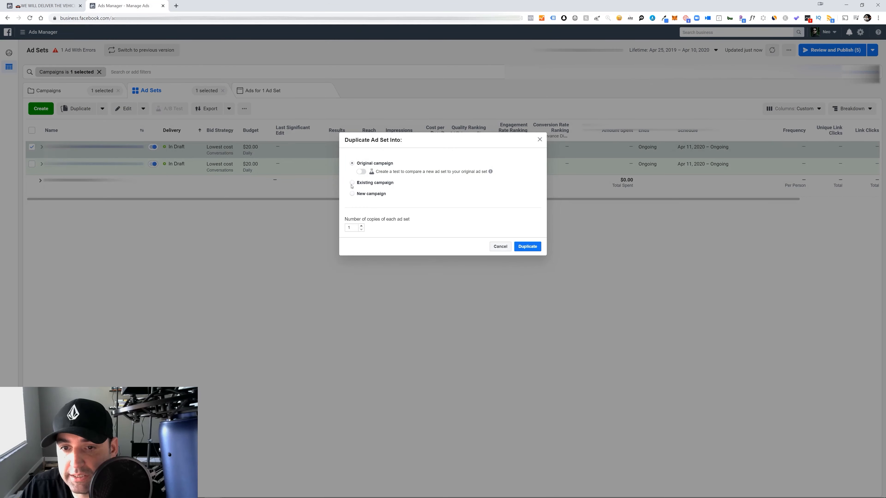
left_click(352, 183)
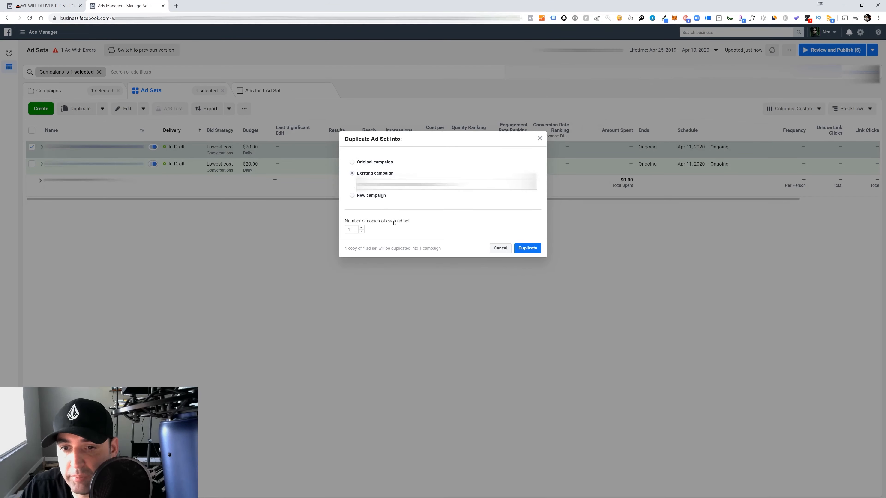
left_click(523, 249)
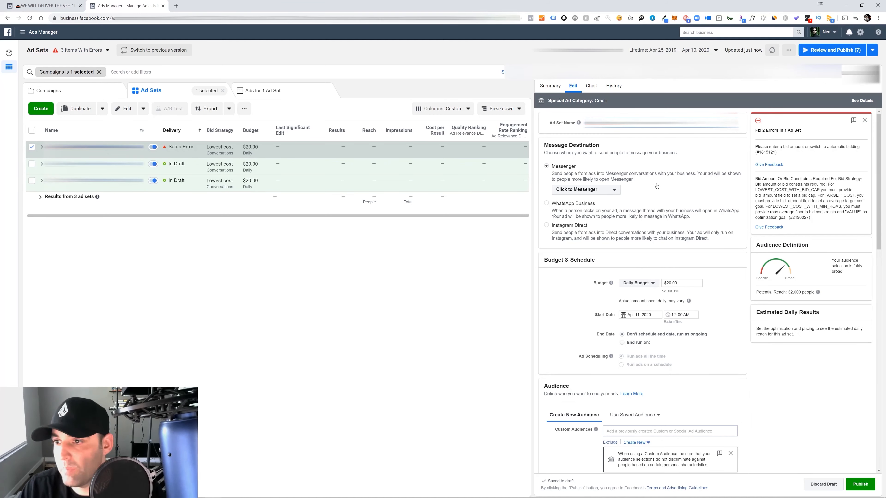
Add the Special Ad Audience (US, 10%) - PageViews X4 Dealer Websites - 180 Days to the new ad set and dismiss its error notice
scroll(673, 305, "down", 4)
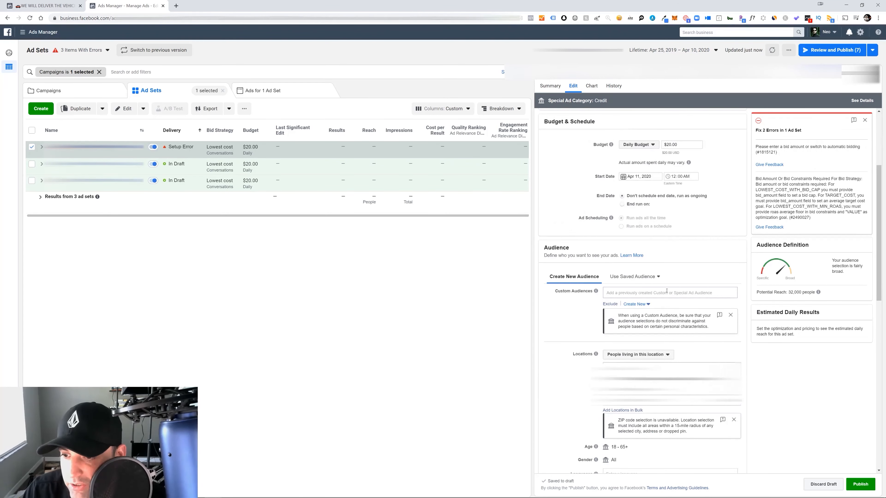
scroll(666, 290, "down", 3)
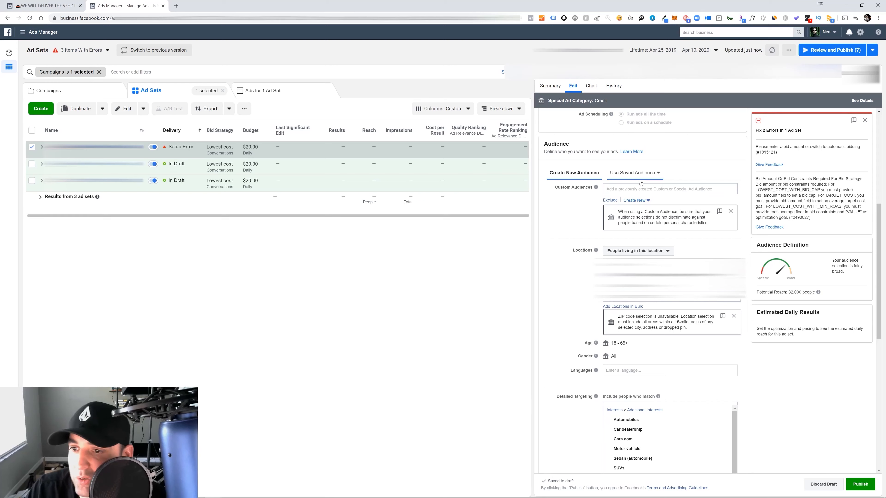
left_click(640, 188)
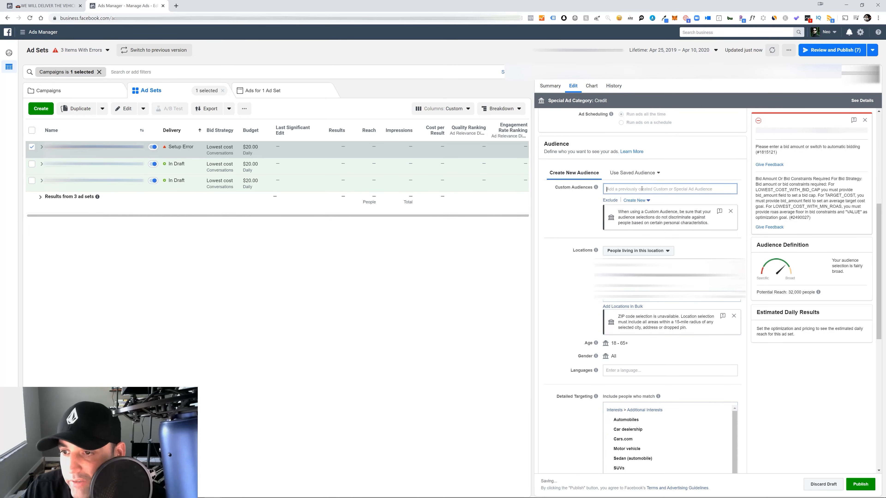
left_click(620, 188)
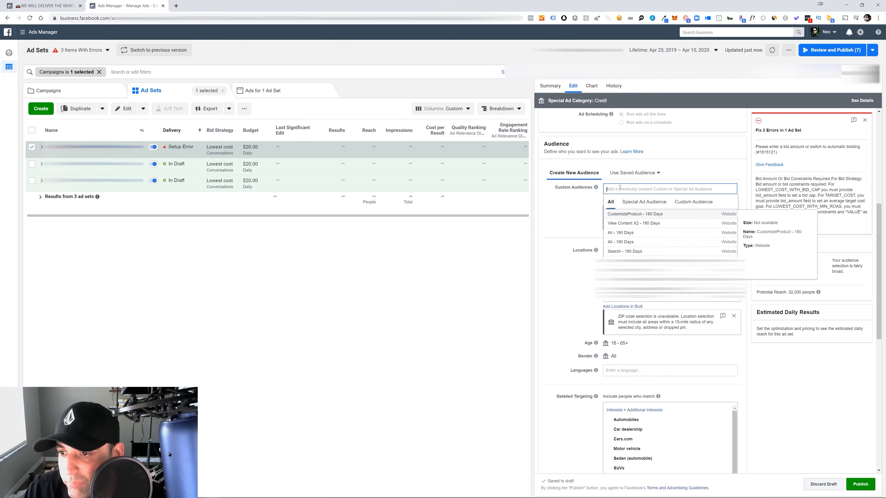
left_click(659, 203)
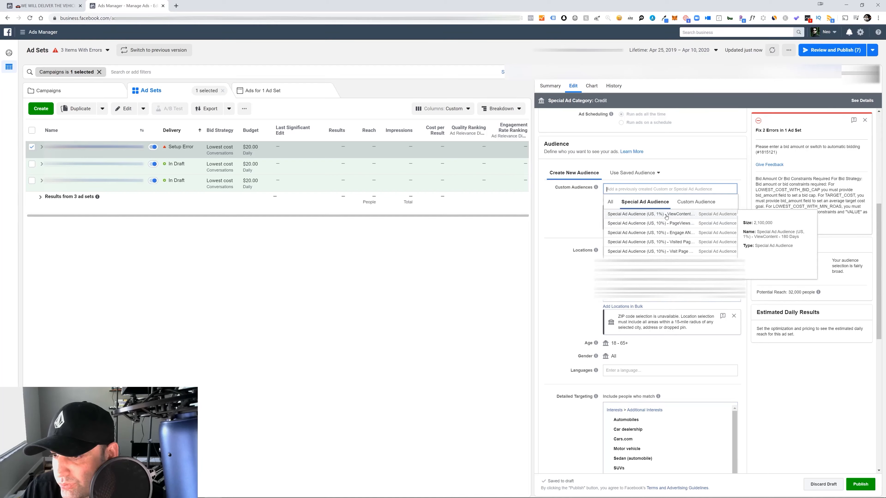
scroll(666, 216, "down", 1)
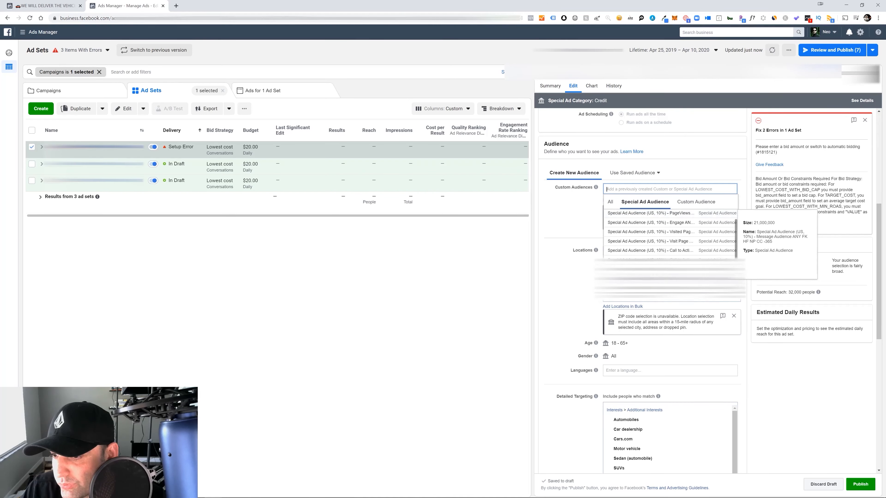
scroll(666, 226, "up", 1)
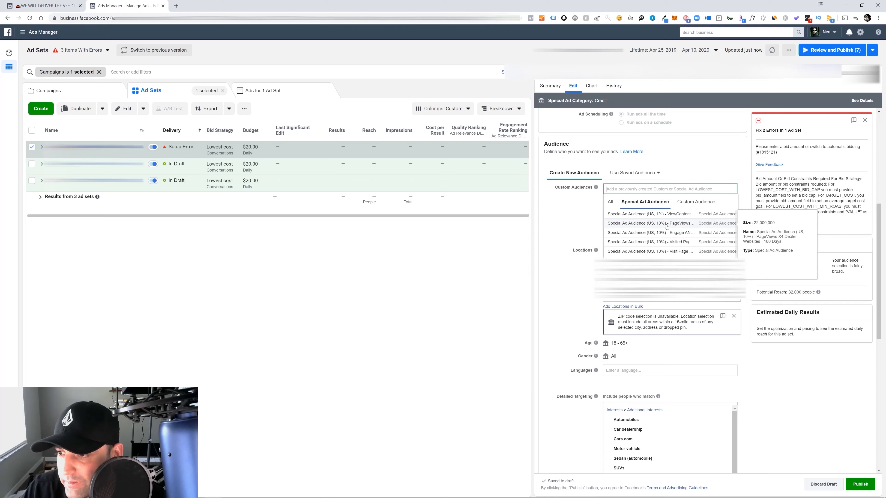
left_click(656, 223)
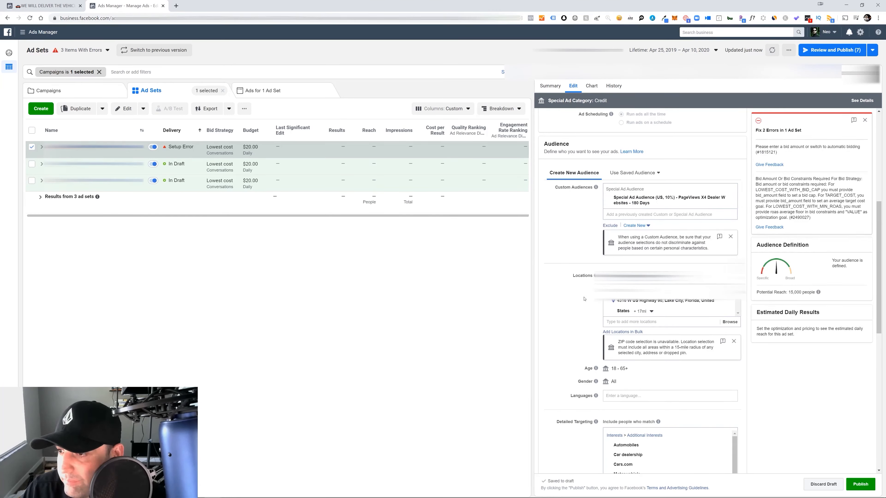
left_click(864, 120)
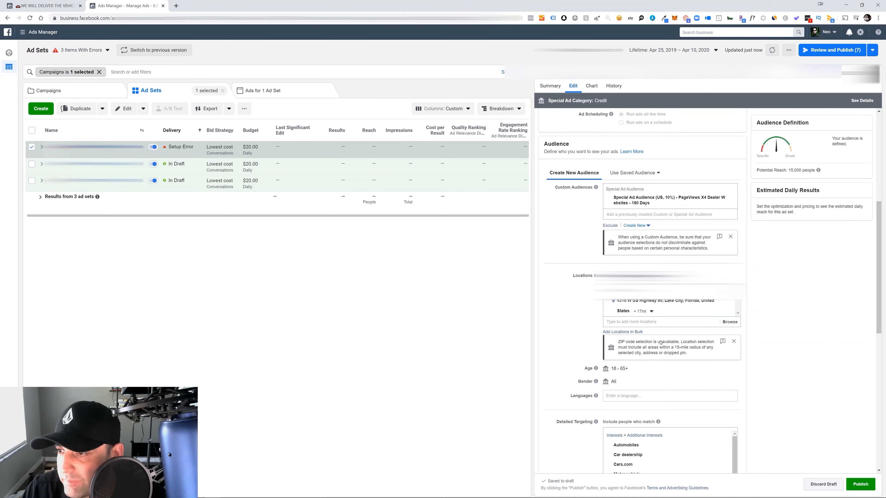
Remove every interest, from Automobiles through Vehicles, from the new ad set's detailed targeting
scroll(628, 261, "down", 5)
mouse_move(677, 294)
mouse_move(723, 273)
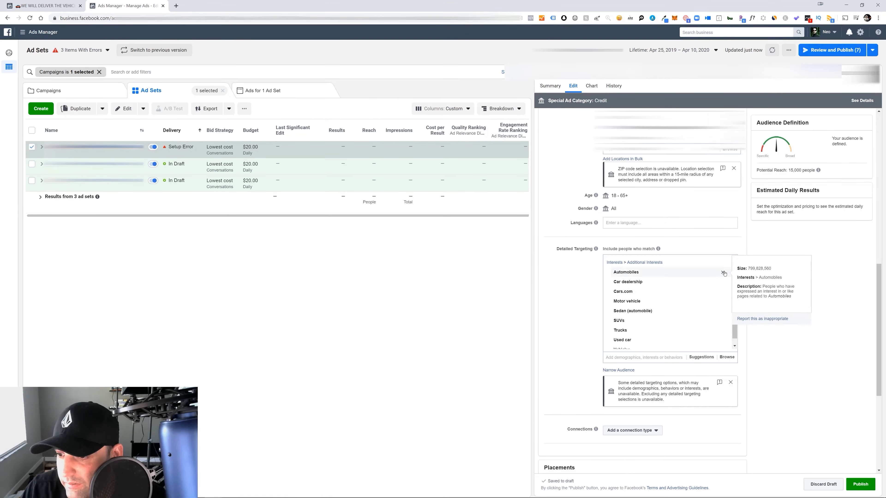
left_click(723, 273)
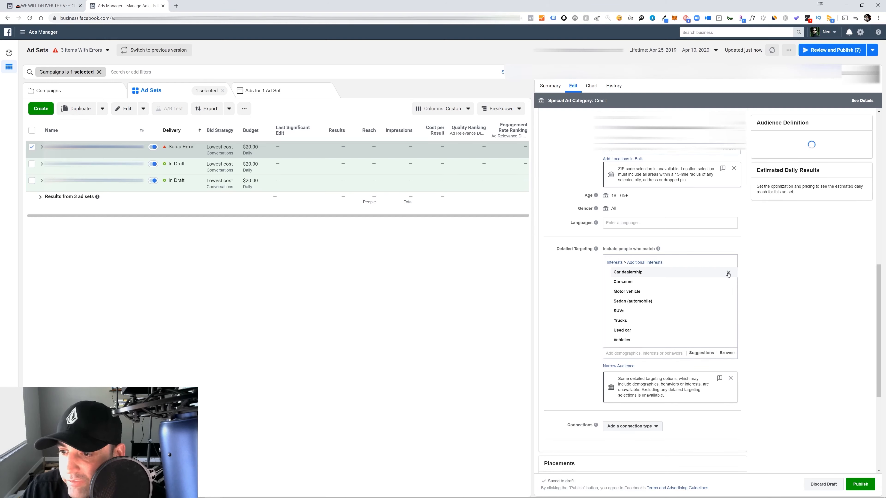
left_click(728, 273)
left_click(728, 273)
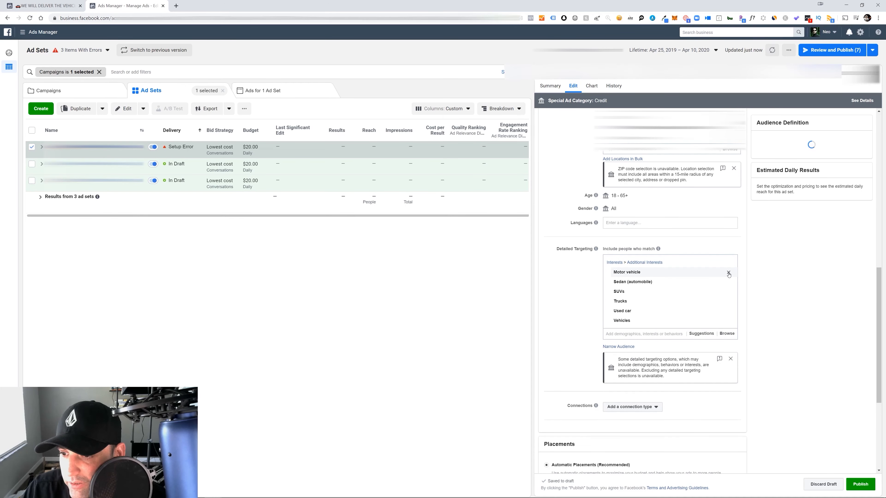
left_click(728, 272)
left_click(728, 273)
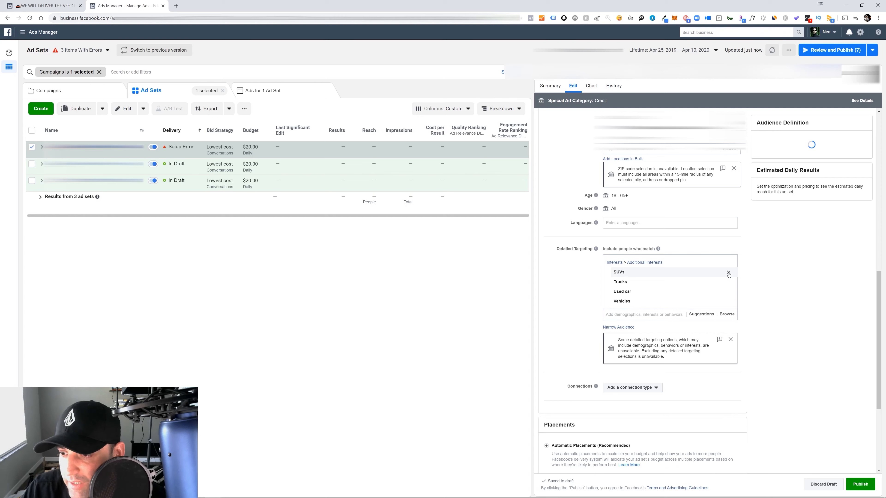
left_click(728, 272)
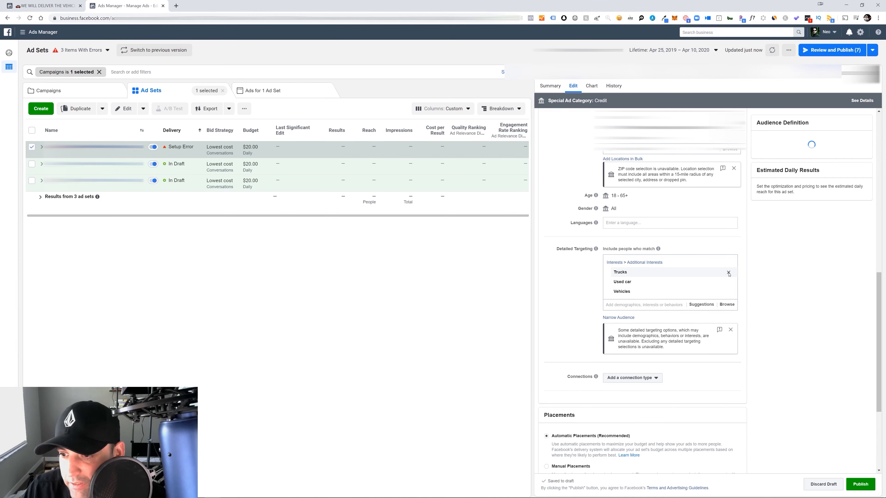
left_click(728, 272)
left_click(728, 273)
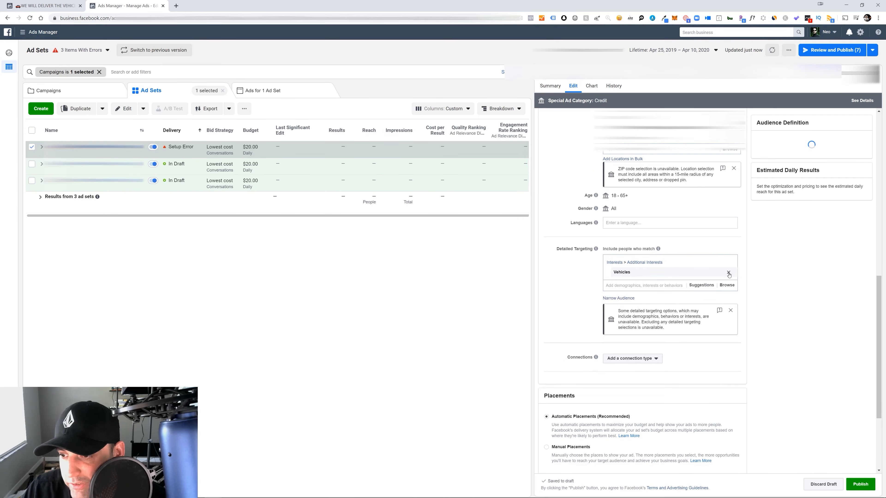
left_click(728, 273)
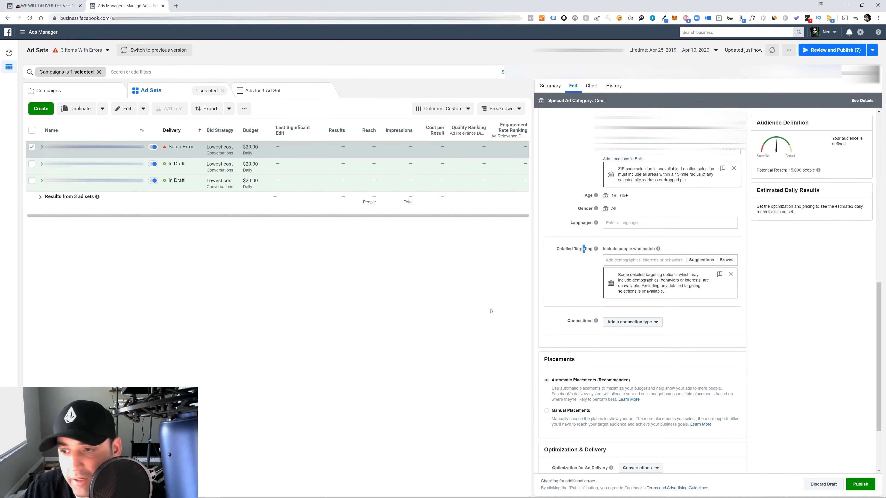
Review the new ad set's delivery settings and its Evergreen Video ad's tracking, dismissing the ad's error notice and closing without publishing
scroll(727, 325, "down", 2)
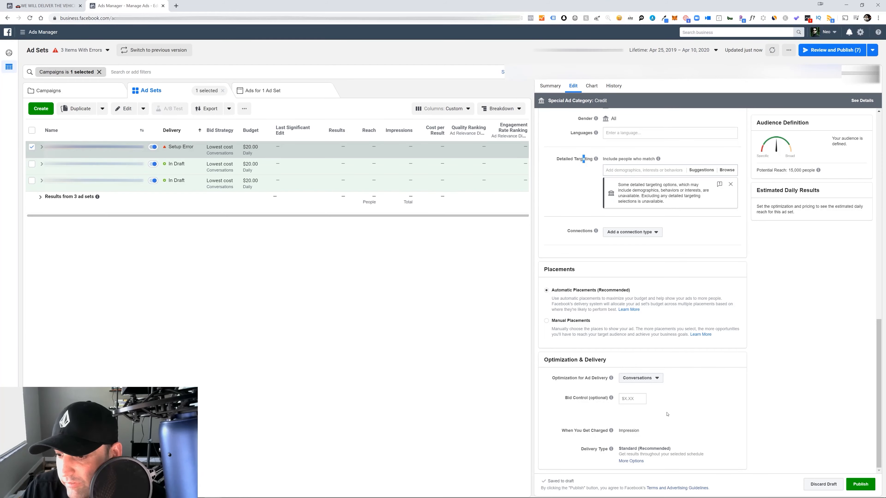
left_click_drag(878, 352, 858, 136)
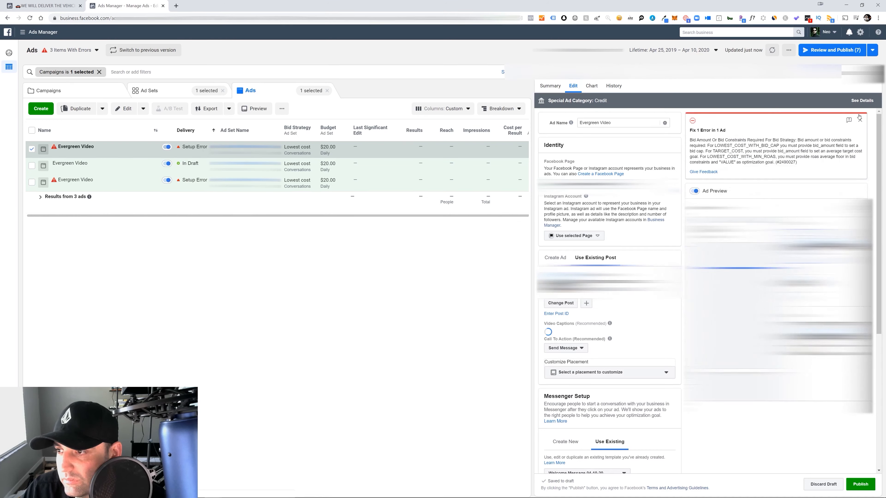
left_click(860, 119)
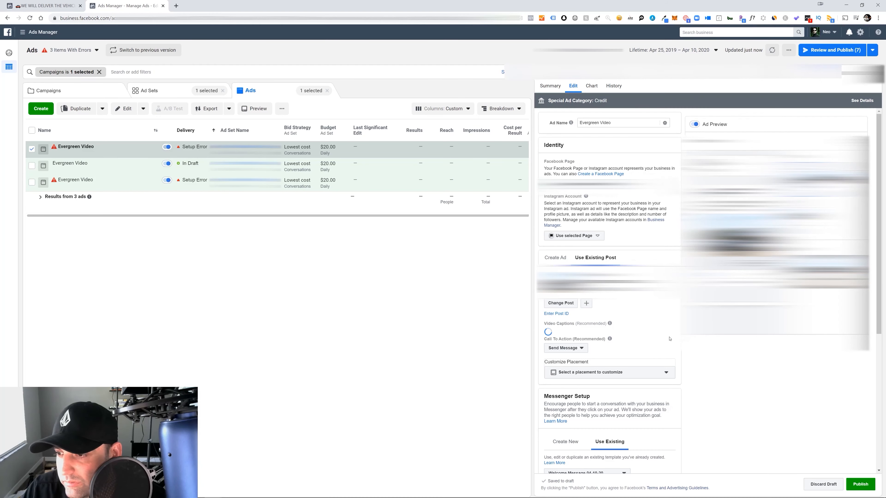
scroll(669, 338, "down", 6)
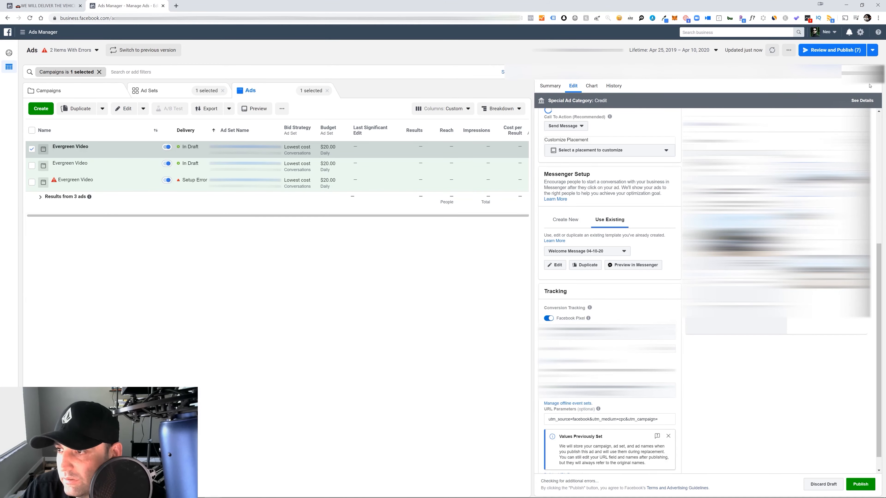
left_click(876, 72)
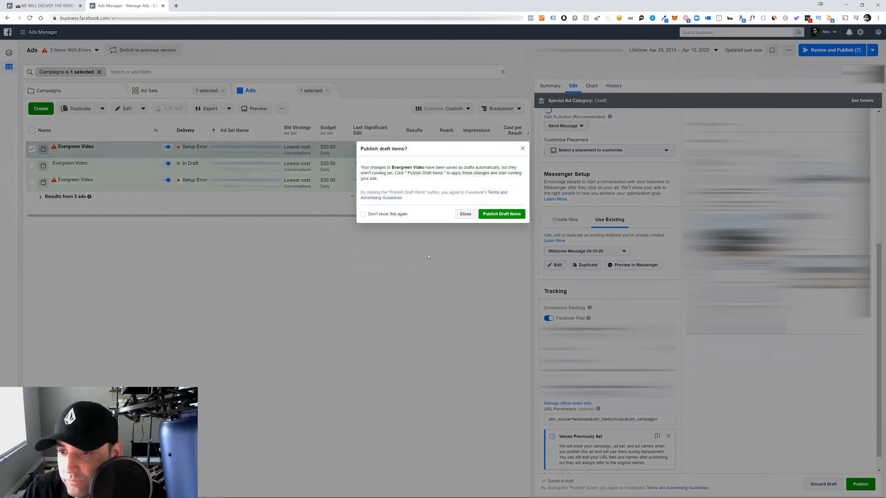
left_click(464, 215)
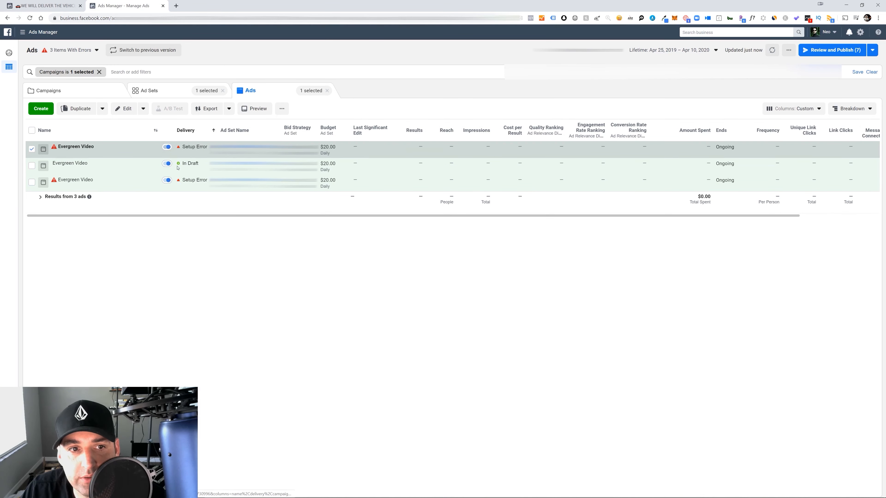
Publish the drafted Messages campaign from the campaign level and return to the campaign list
left_click(105, 92)
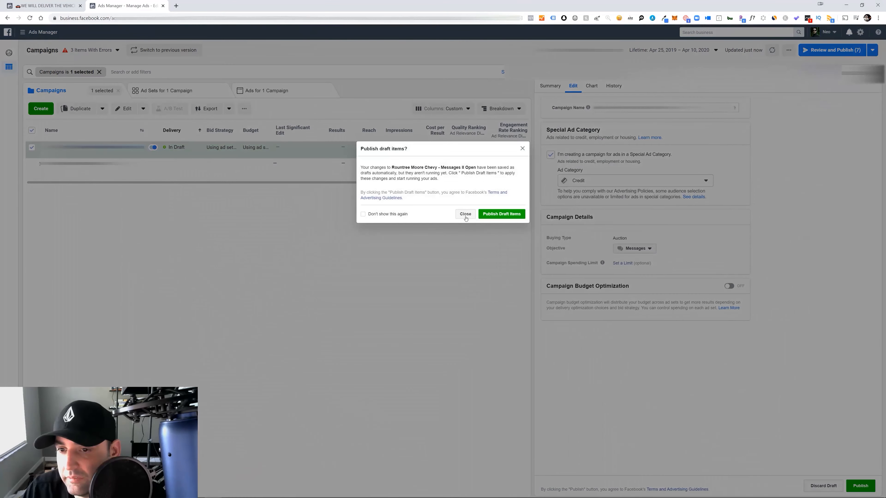
left_click(464, 214)
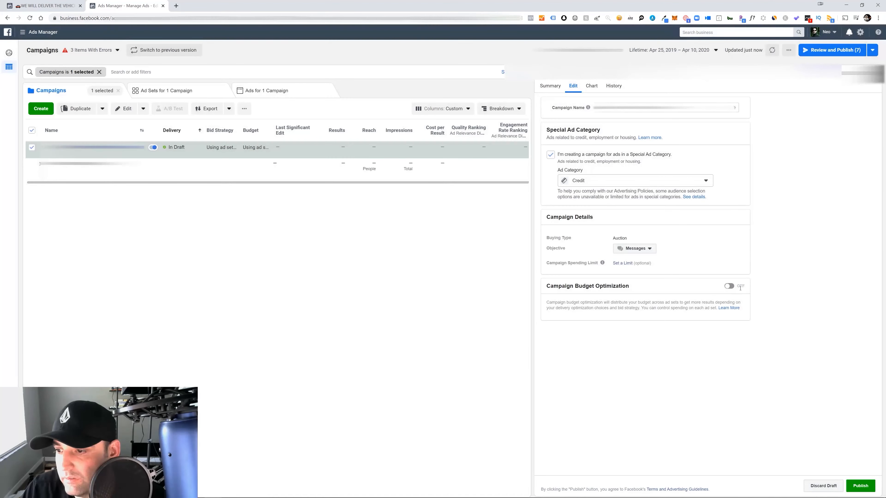
left_click(860, 486)
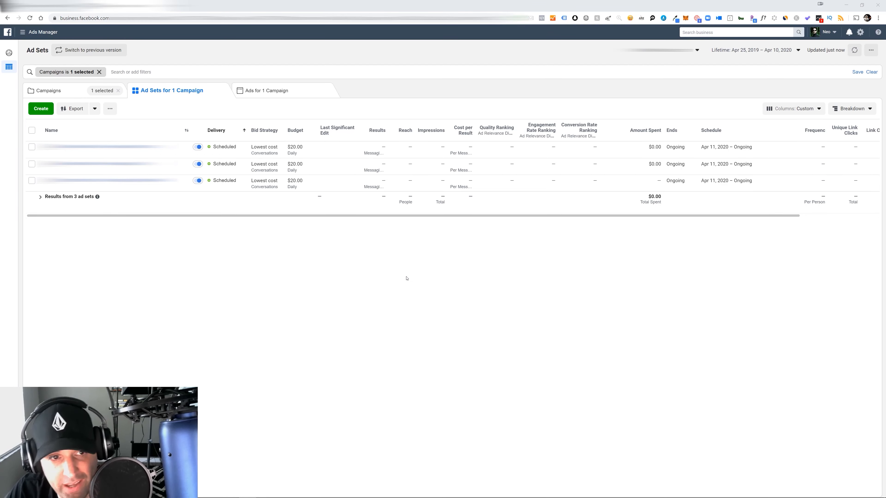
left_click(58, 91)
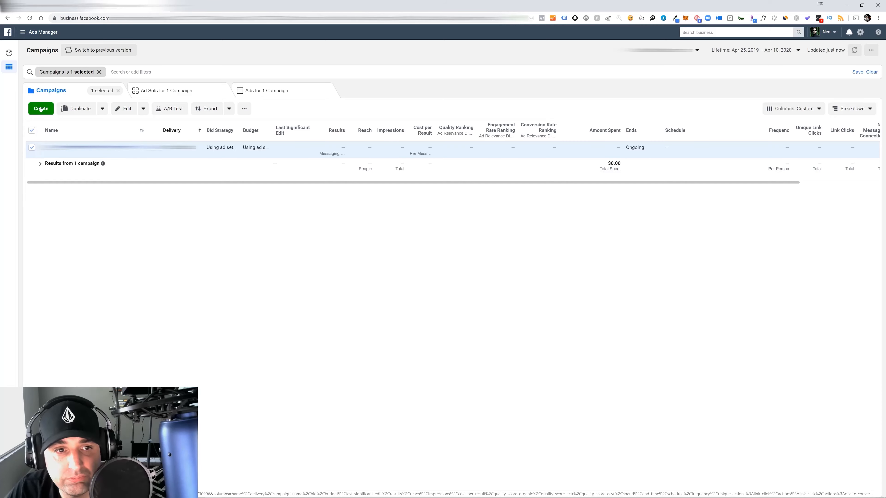
Create a draft Post engagement campaign named Checy with ad set Open and ad Evergreen Video, and mark it as Special Ad Category Credit
left_click(41, 109)
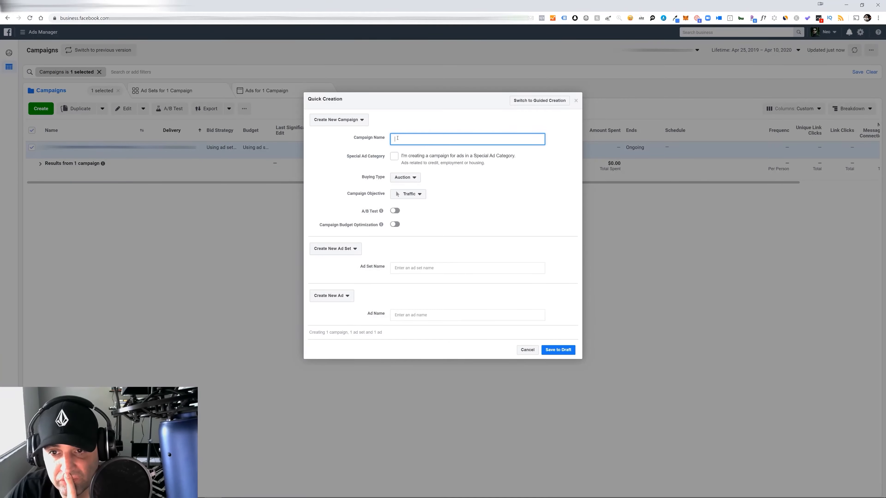
type("Checy")
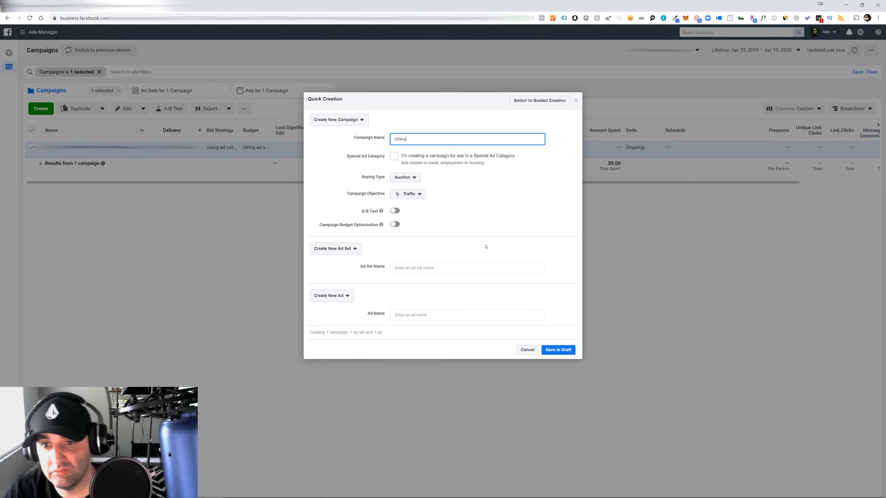
left_click(419, 195)
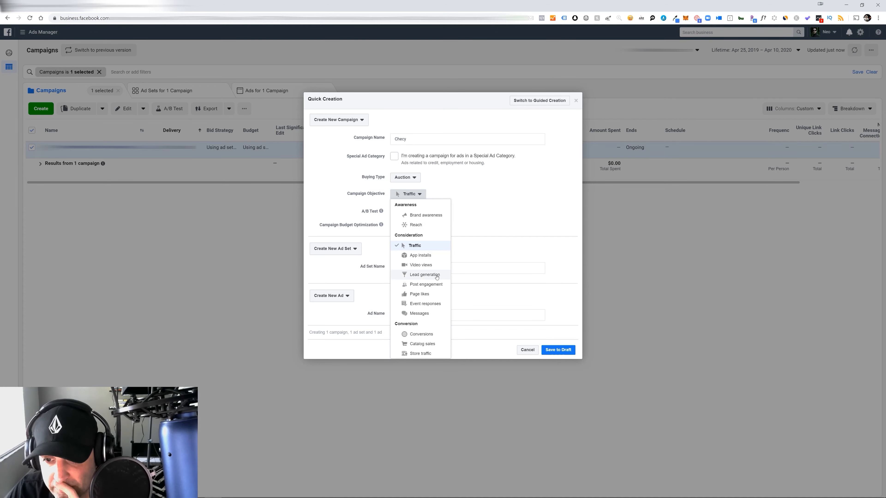
left_click(425, 288)
left_click(558, 350)
left_click(550, 154)
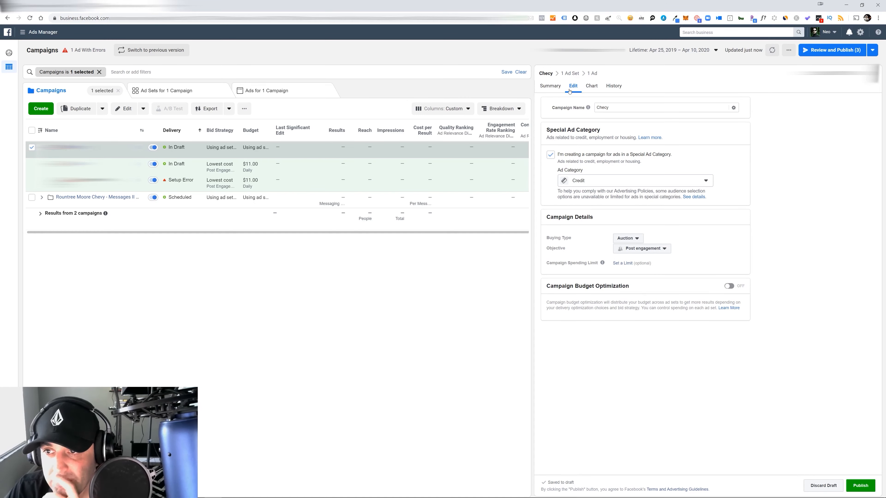
Set the Open ad set's daily budget to $10.00
left_click(571, 73)
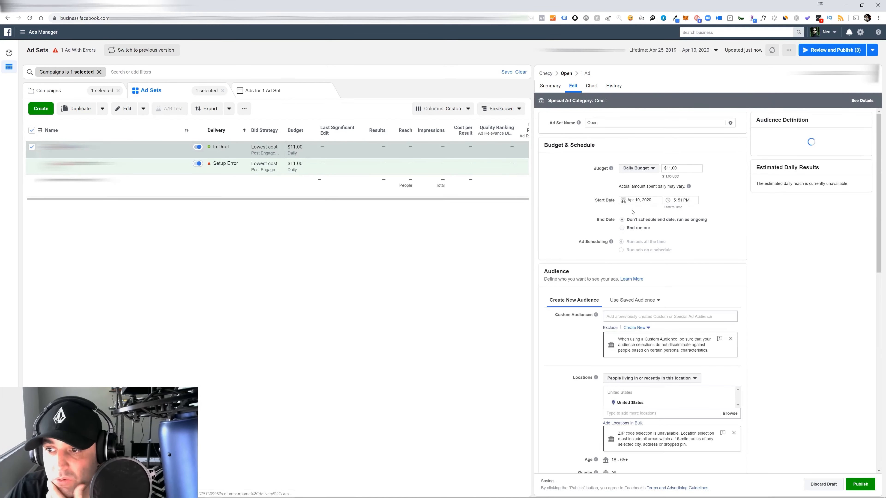
left_click_drag(678, 168, 663, 172)
type("10")
left_click(723, 189)
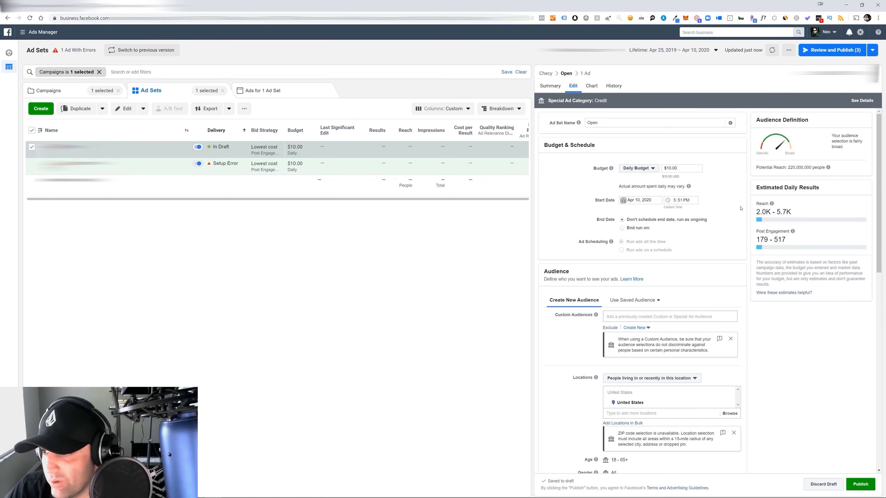
Target the Open ad set to people living in this location and replace United States with the dealership's copied location
scroll(726, 193, "down", 4)
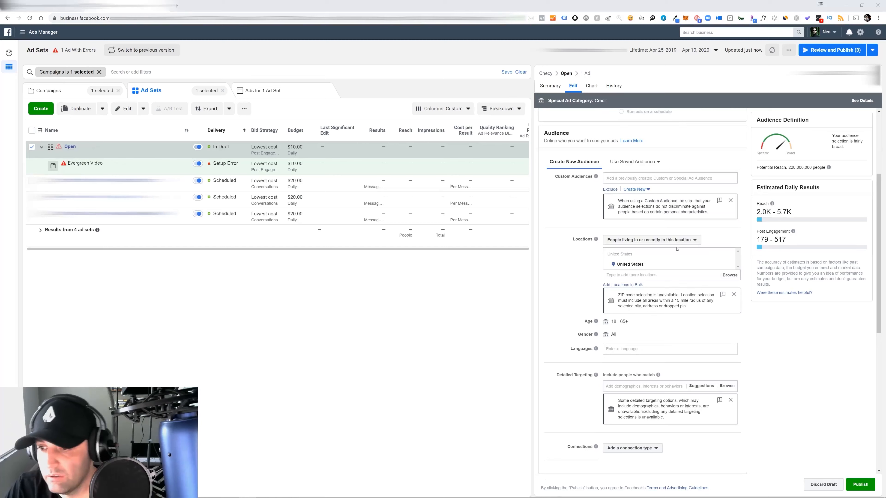
left_click(688, 242)
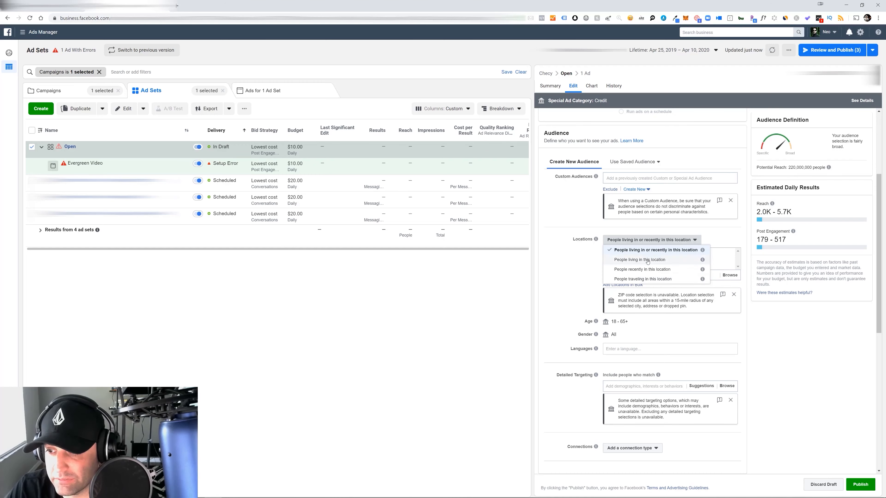
left_click(608, 260)
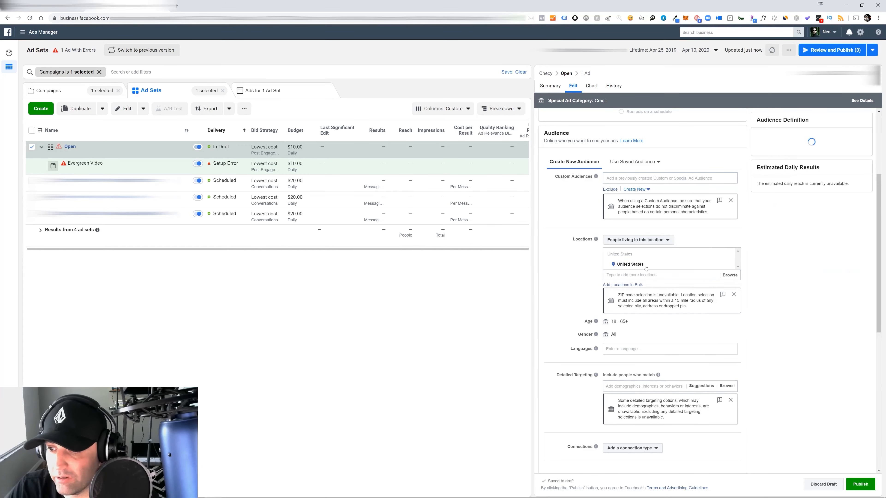
left_click(665, 275)
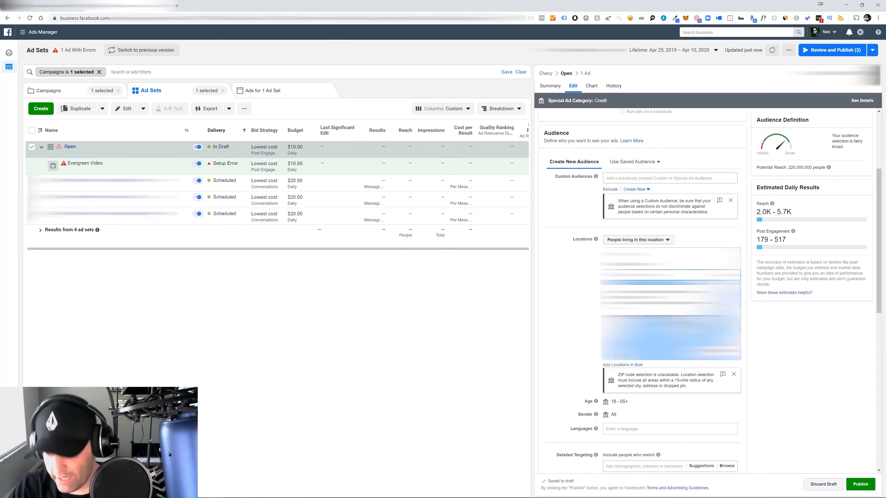
key("ctrl+v")
left_click(652, 287)
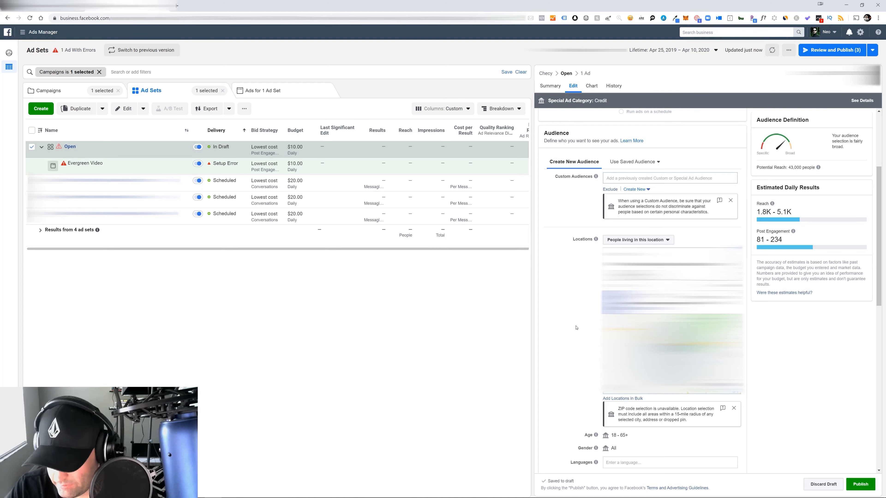
left_click(562, 312)
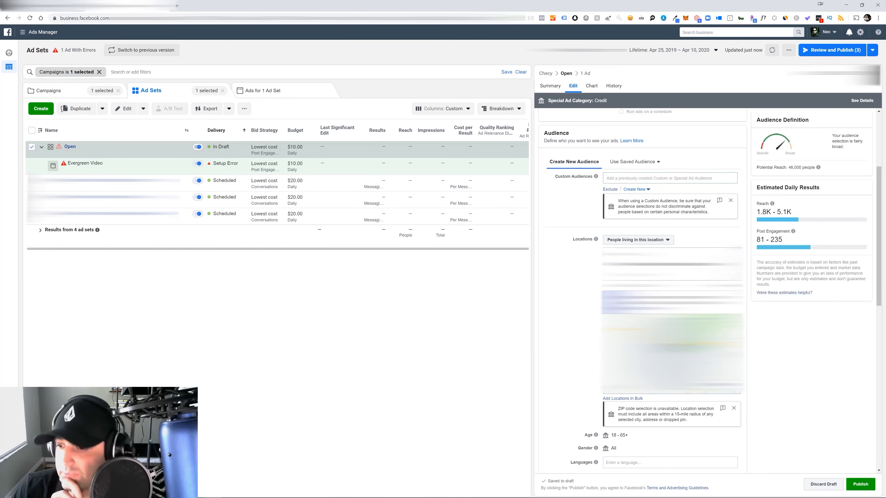
Use manual placements for the Open ad set, excluding Instagram, Audience Network, Facebook Video Feeds, In-Stream and In-Article so only Facebook News Feed is kept
scroll(603, 321, "down", 5)
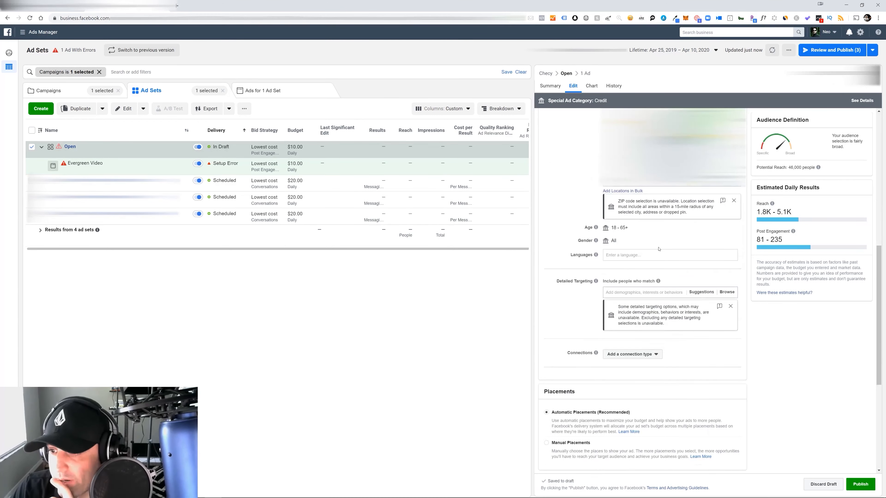
scroll(639, 303, "down", 3)
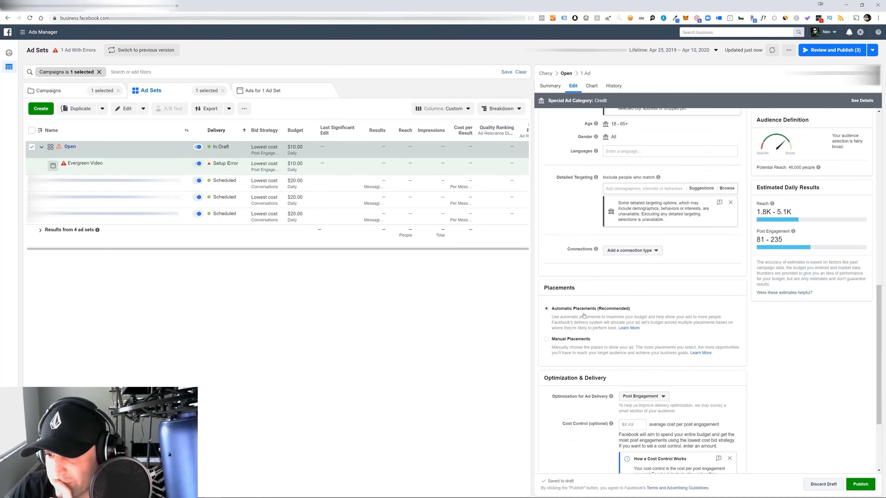
scroll(643, 319, "down", 2)
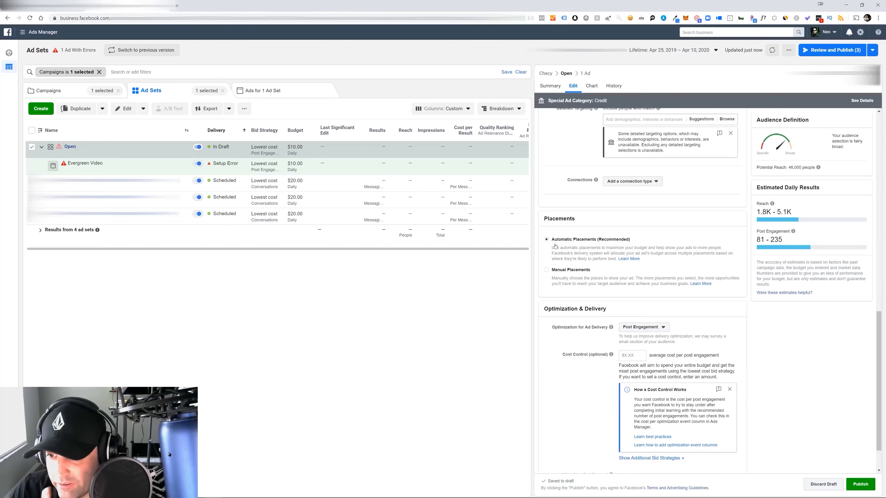
left_click(546, 270)
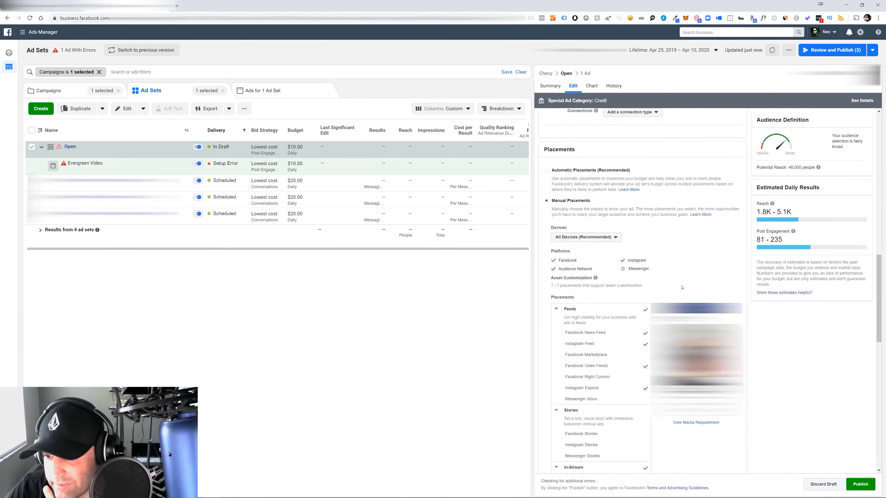
scroll(583, 233, "down", 4)
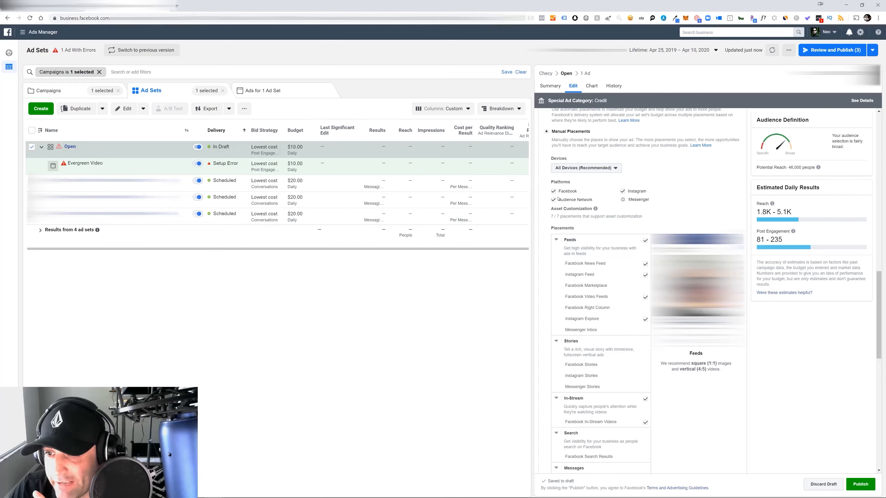
left_click(622, 191)
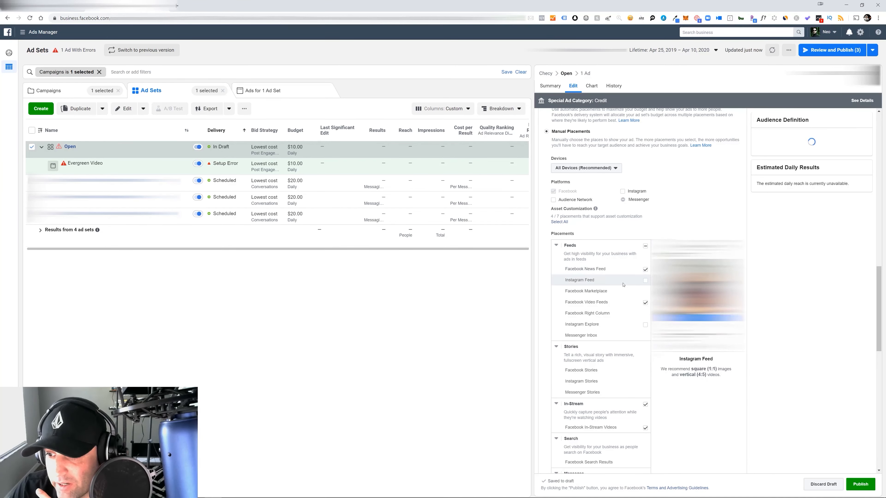
left_click(645, 303)
left_click(646, 405)
scroll(635, 384, "down", 5)
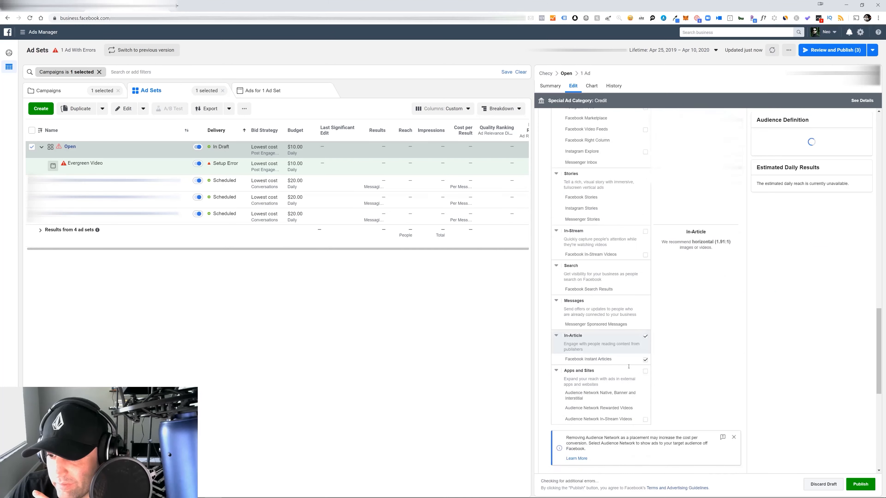
left_click(645, 336)
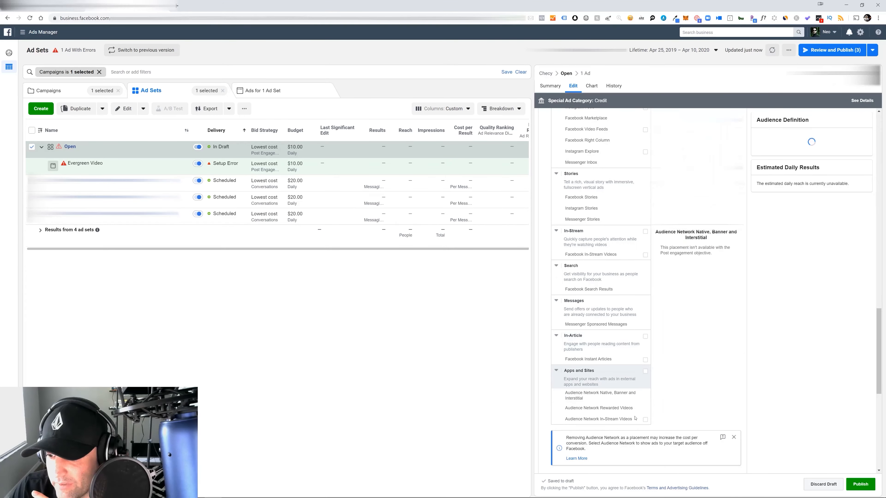
scroll(621, 383, "up", 7)
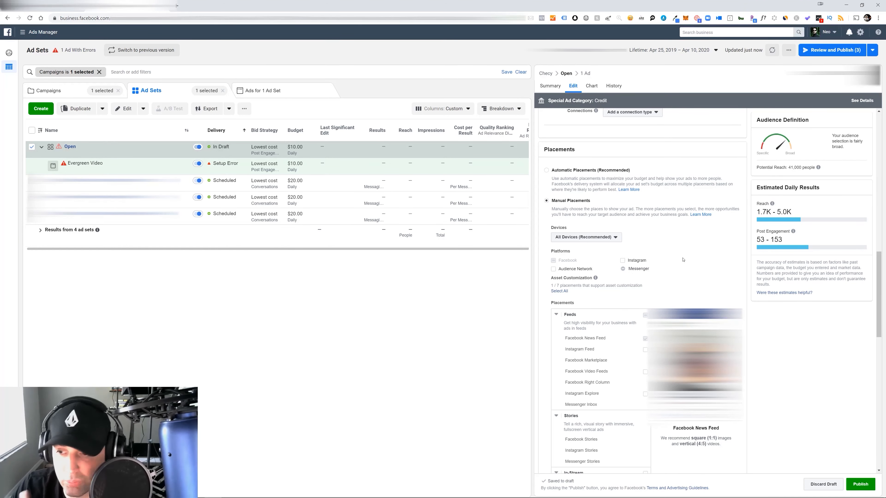
Select an existing published Facebook Page post as the creative for the Evergreen Video ad
scroll(683, 260, "down", 10)
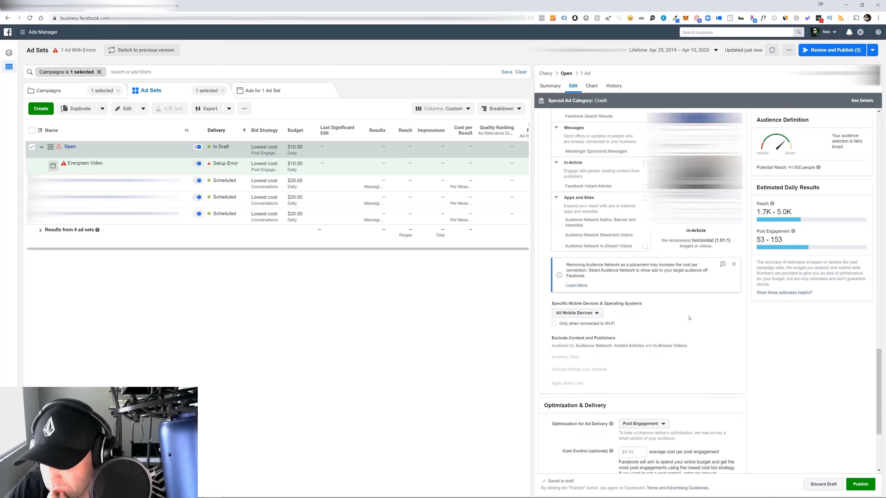
scroll(688, 318, "down", 3)
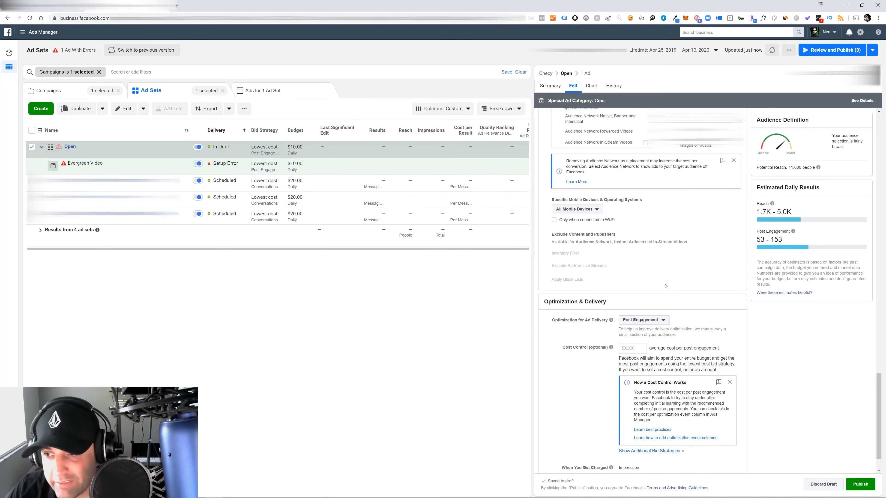
scroll(684, 261, "down", 1)
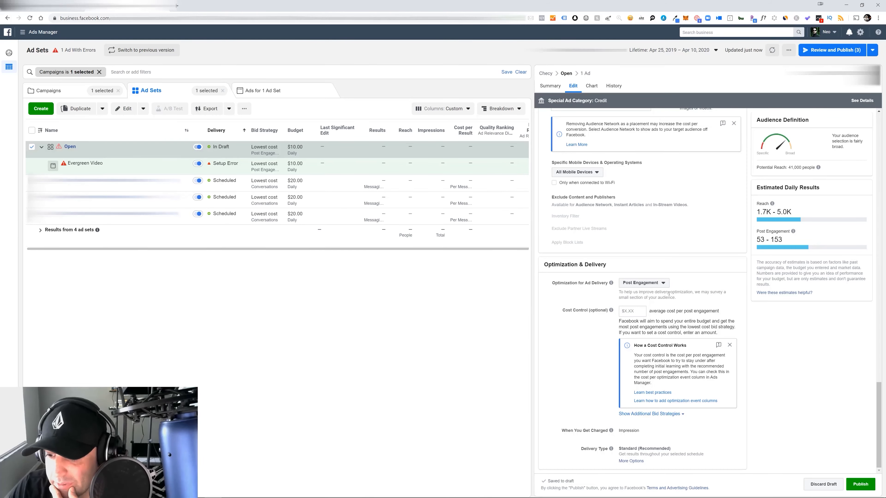
scroll(653, 318, "up", 10)
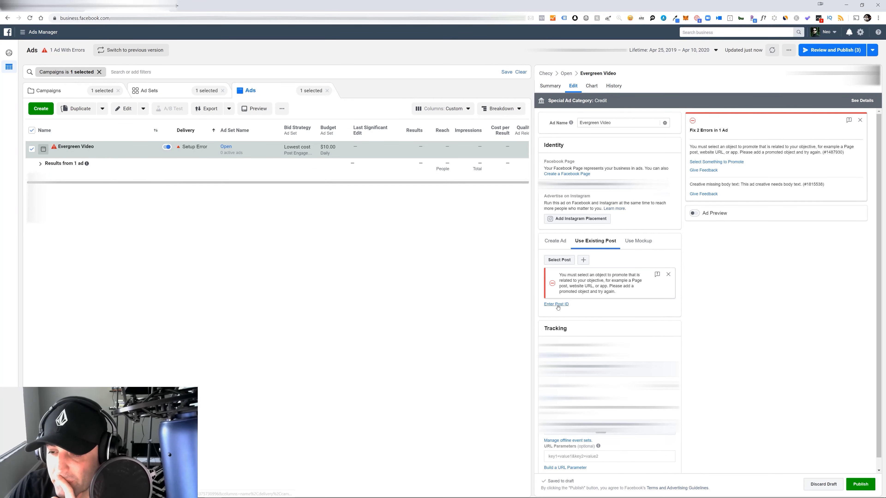
left_click(559, 260)
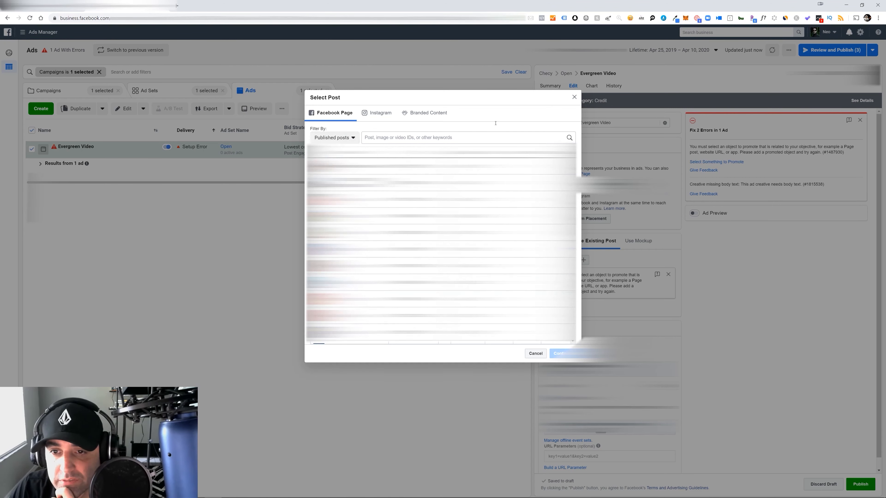
left_click(389, 166)
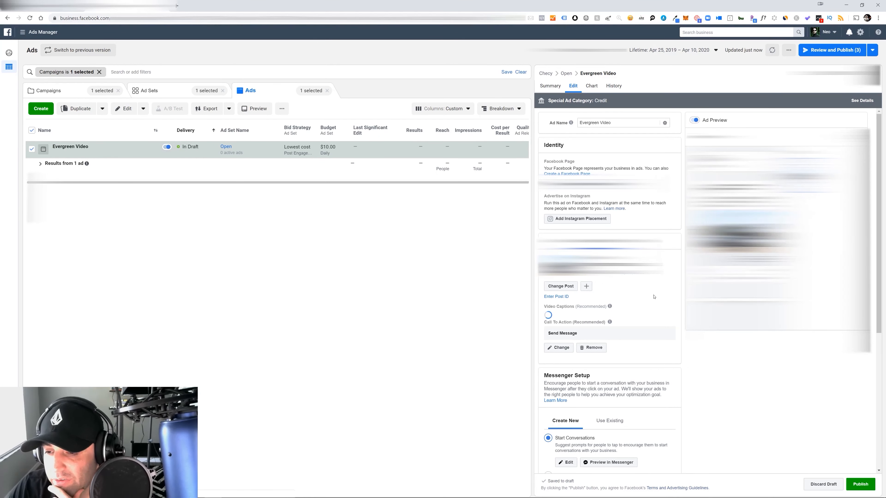
Build the Evergreen Video ad's URL parameters with source facebook, medium cpc, campaign name {{campaign.name}} and campaign content {{adset.name}}
scroll(648, 295, "down", 5)
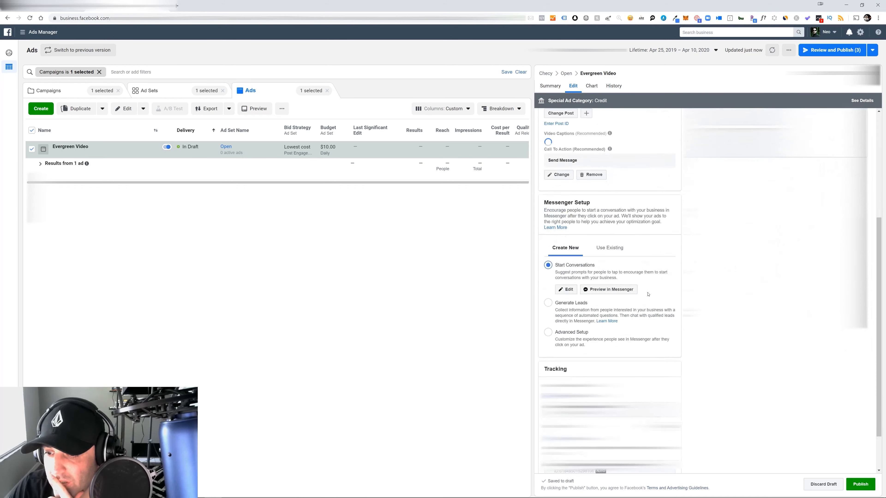
scroll(558, 251, "down", 2)
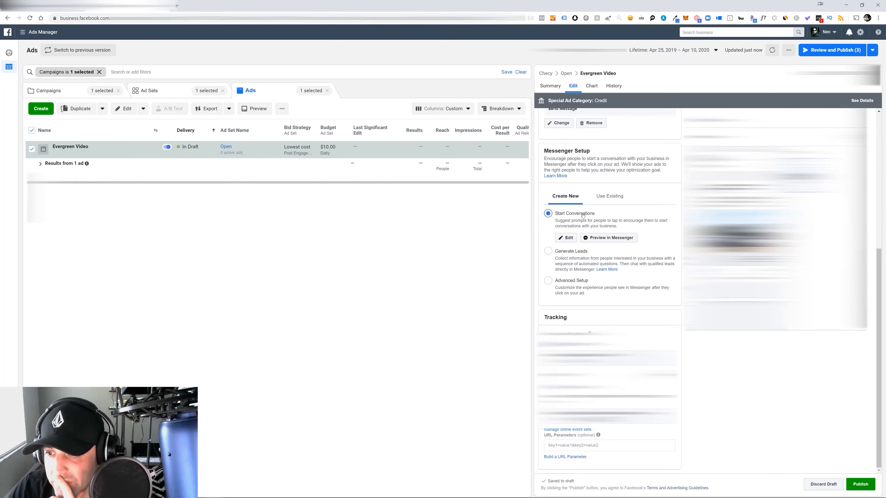
mouse_move(589, 333)
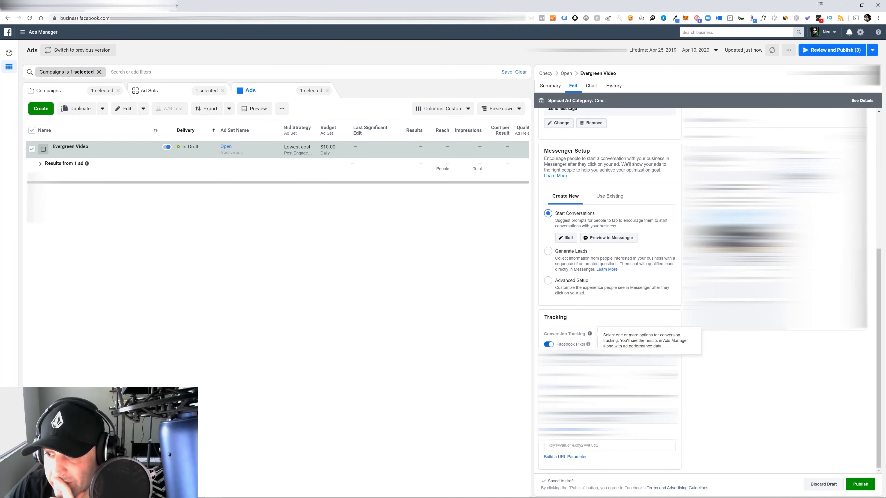
left_click(577, 457)
left_click(398, 145)
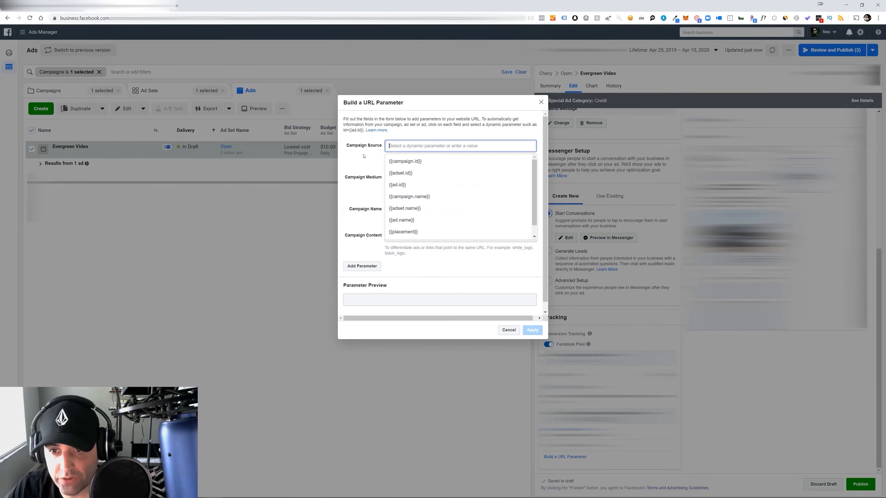
type("facebook")
key("Tab")
type("cpc")
key("Tab")
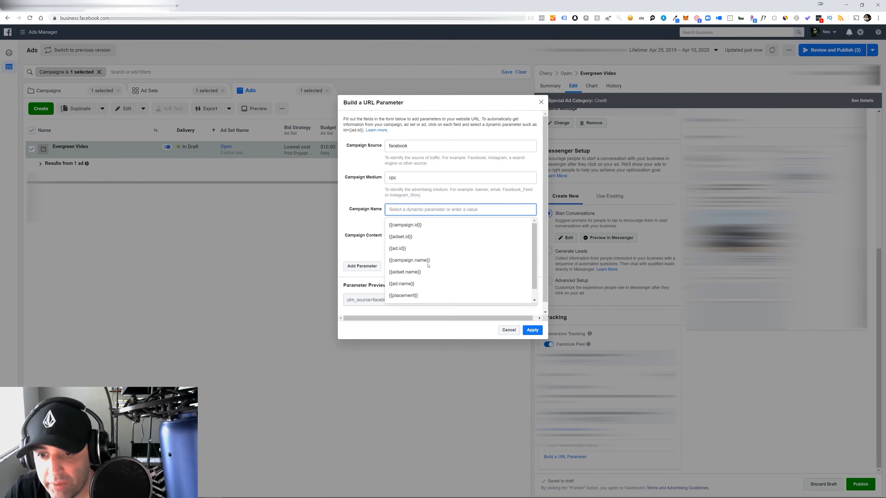
left_click(418, 260)
left_click(402, 255)
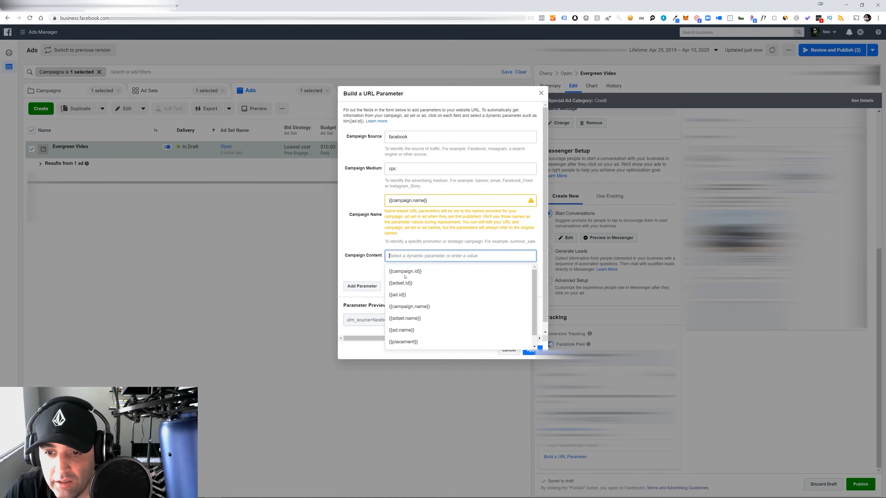
left_click(416, 318)
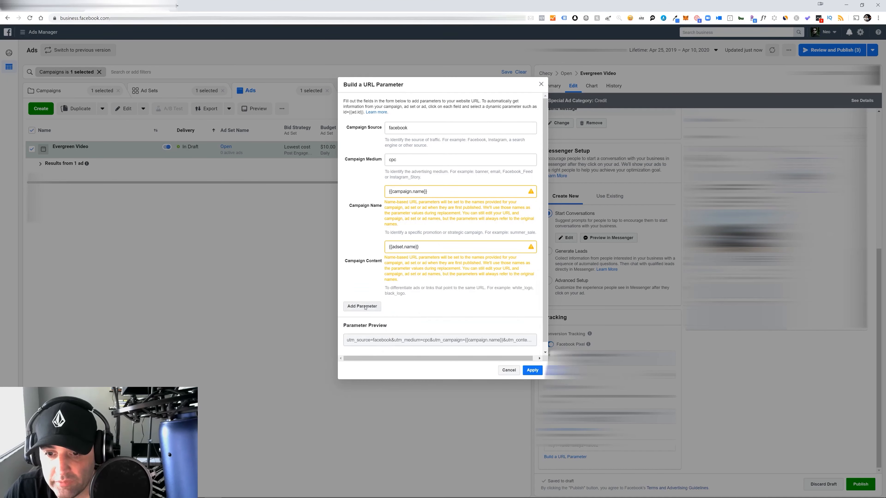
Add a custom URL parameter named adname with the dynamic value {{ad.name}} and apply the parameters to the Evergreen Video ad
left_click(376, 306)
left_click(386, 319)
type("ad name")
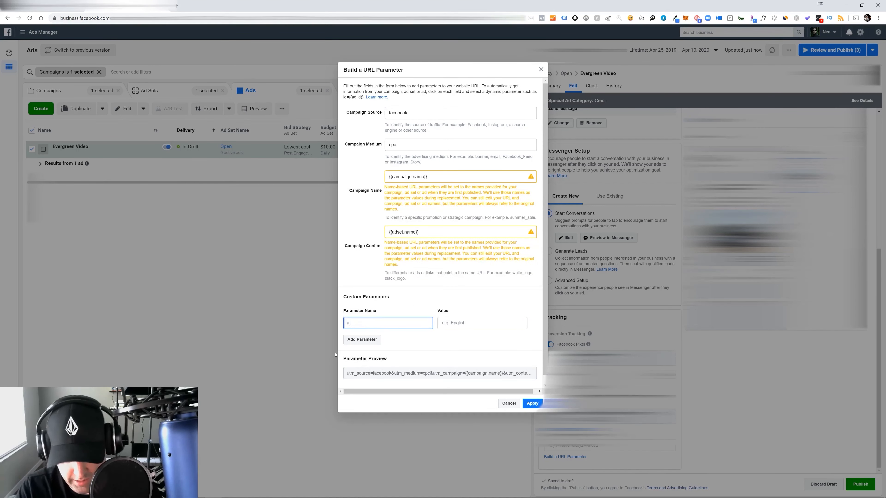
key("BackSpace")
key("BackSpace")
key("BackSpace")
key("BackSpace")
key("BackSpace")
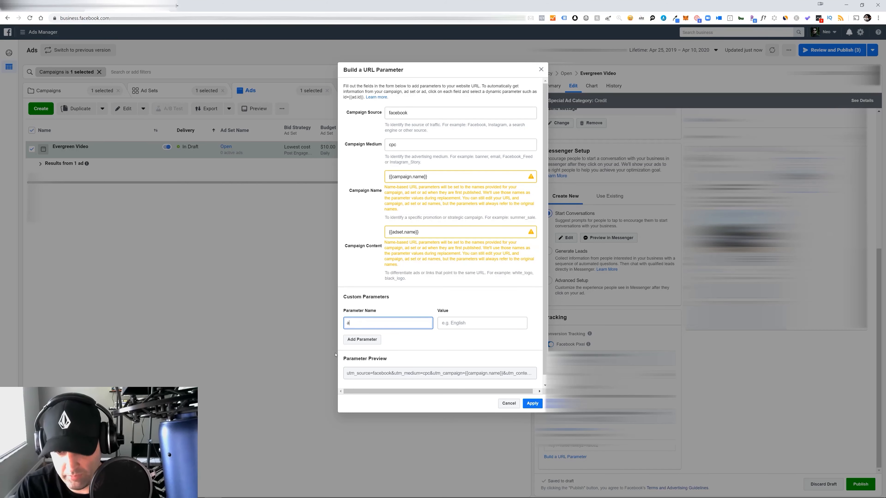
type("dname")
key("Tab")
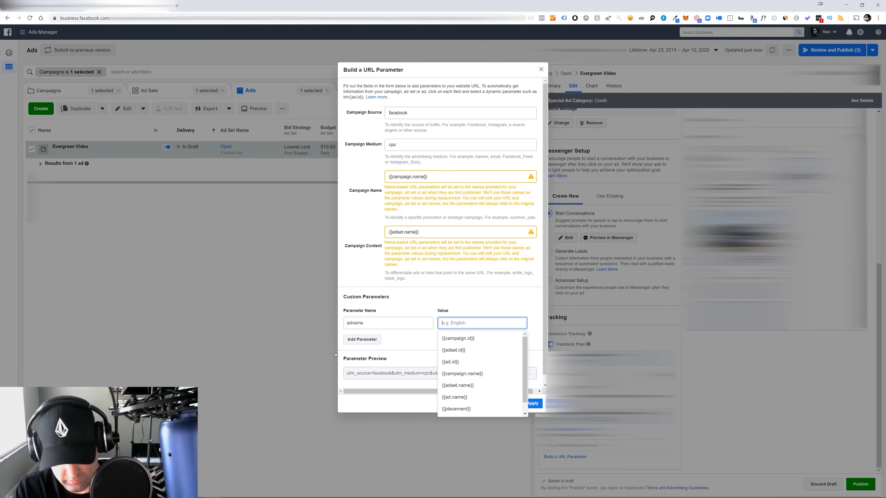
type("a")
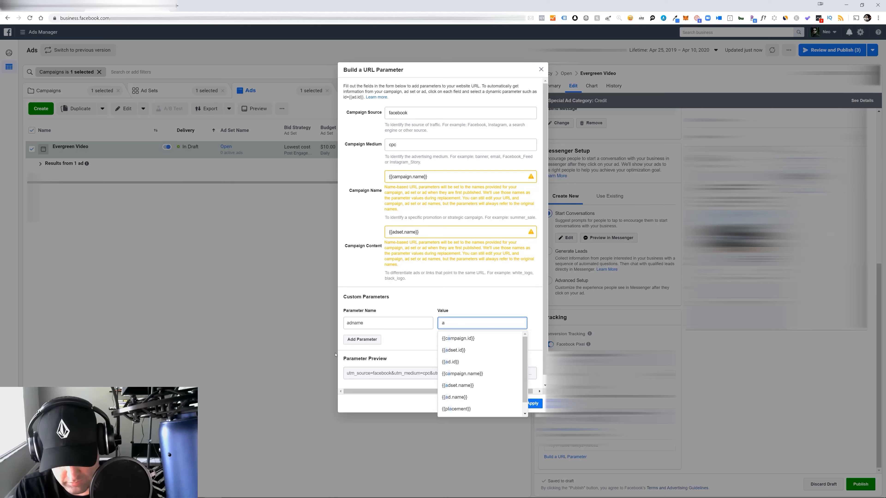
type("dn")
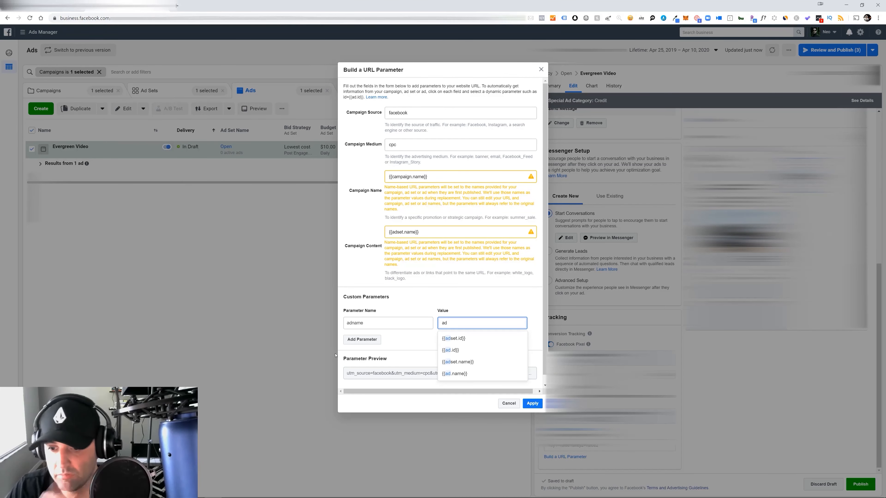
left_click(456, 374)
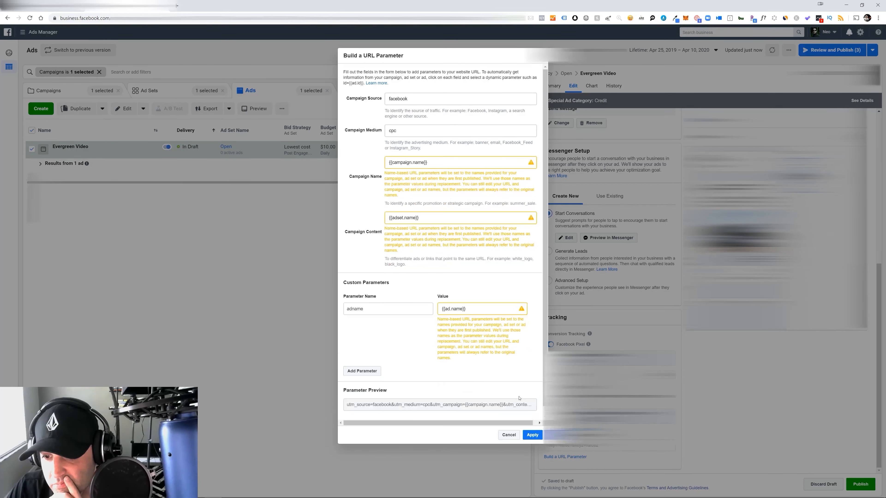
left_click(532, 435)
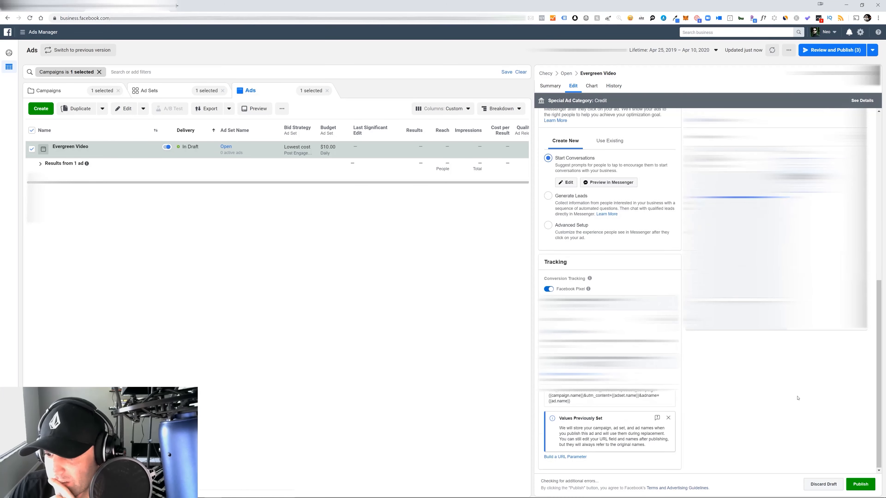
Schedule the Open ad set to start on Apr 11, 2020 at 12:00 AM and publish the drafts
scroll(803, 398, "up", 8)
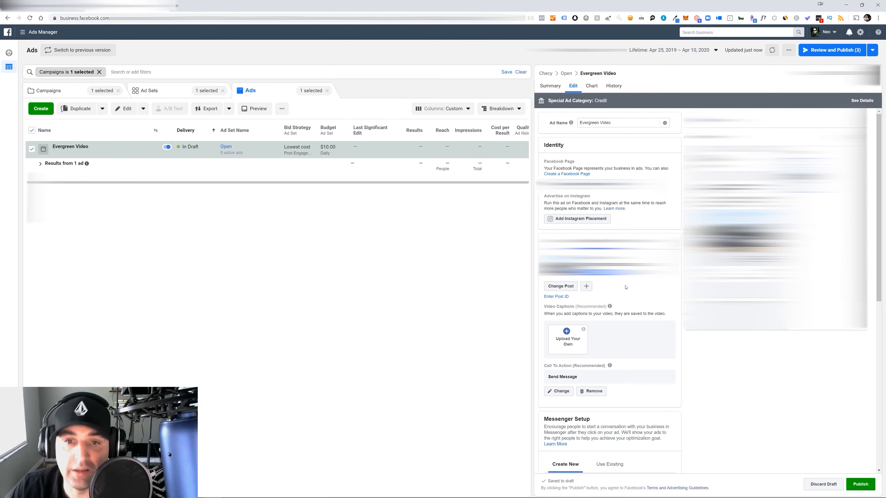
left_click(566, 73)
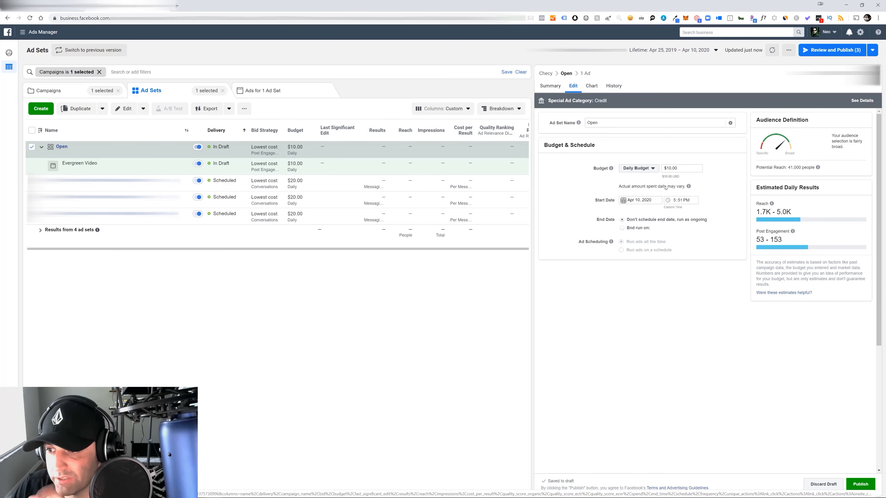
left_click(641, 200)
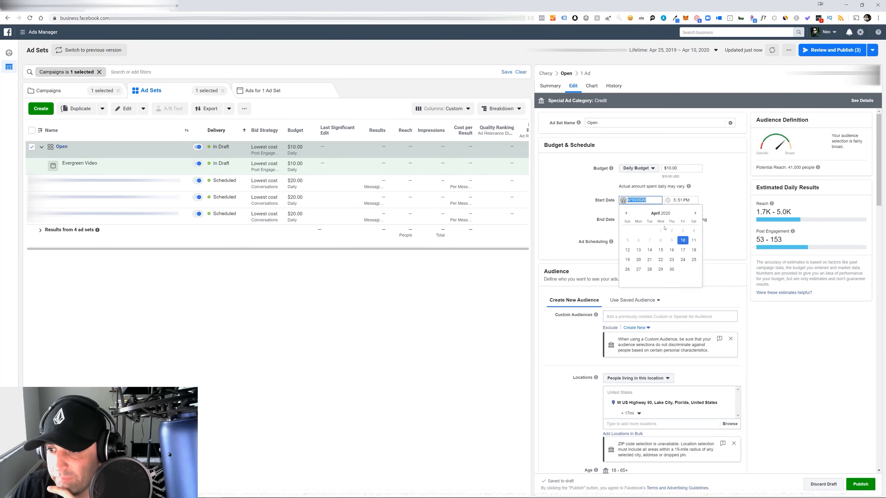
left_click(693, 240)
left_click(679, 200)
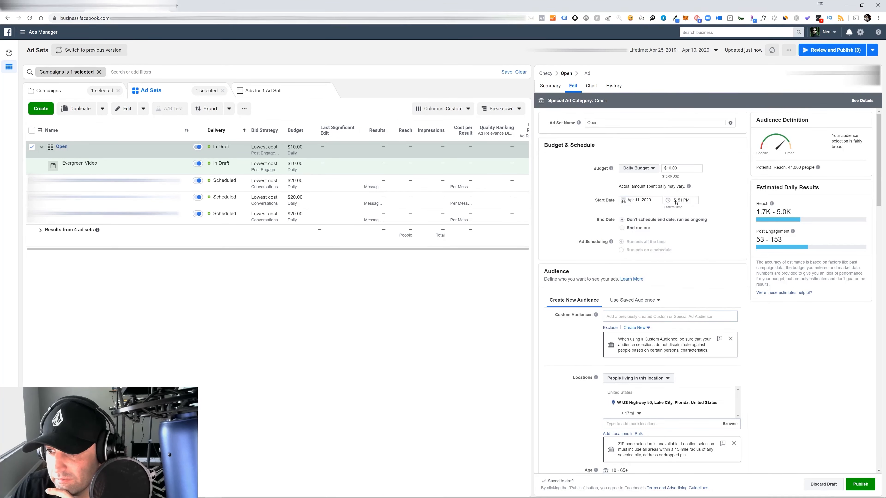
type("12:")
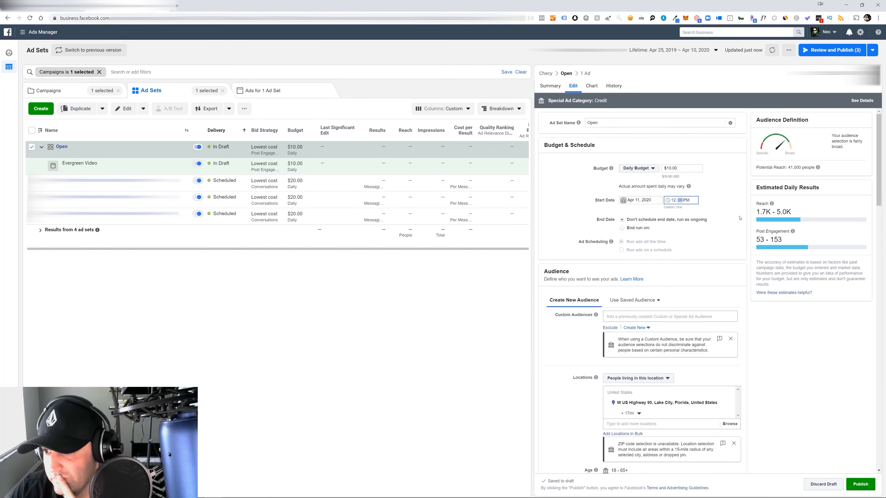
type("00")
left_click(685, 201)
type("a")
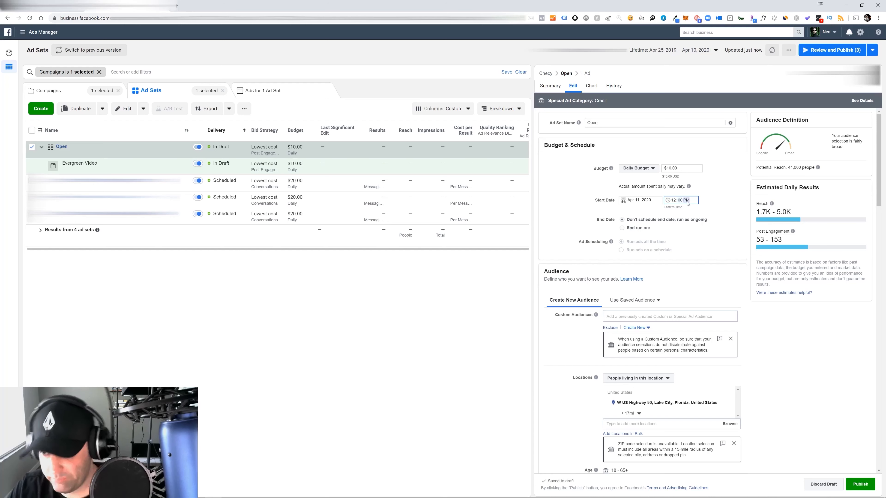
left_click(860, 484)
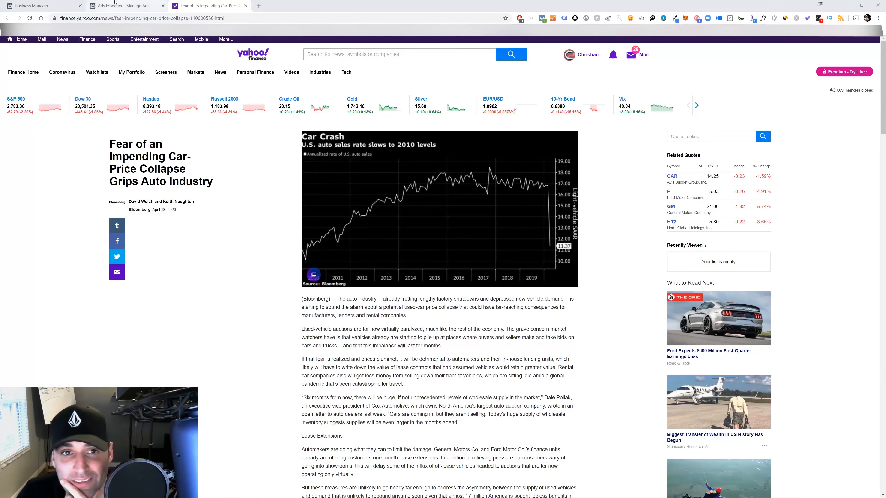
Switch to Ads Manager and examine the Messages ad sets' performance, from cost per result to engagement and new messaging connection costs
left_click(126, 5)
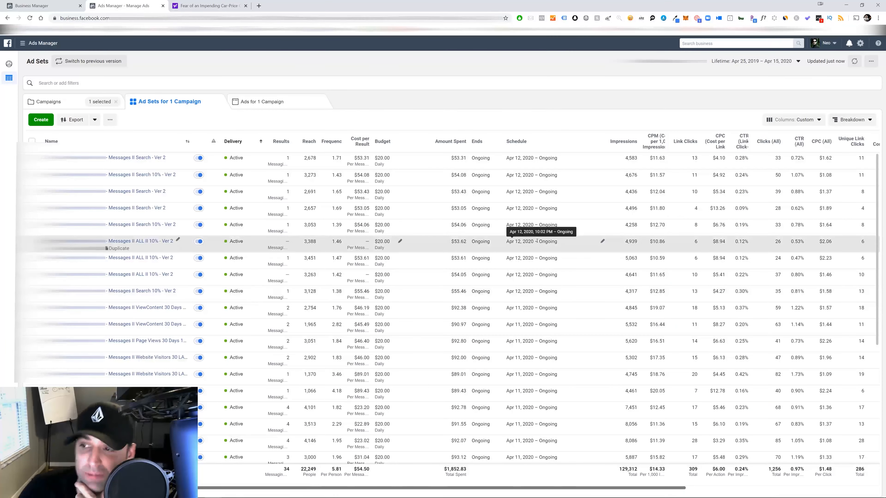
scroll(540, 239, "down", 5)
scroll(540, 240, "right", 7)
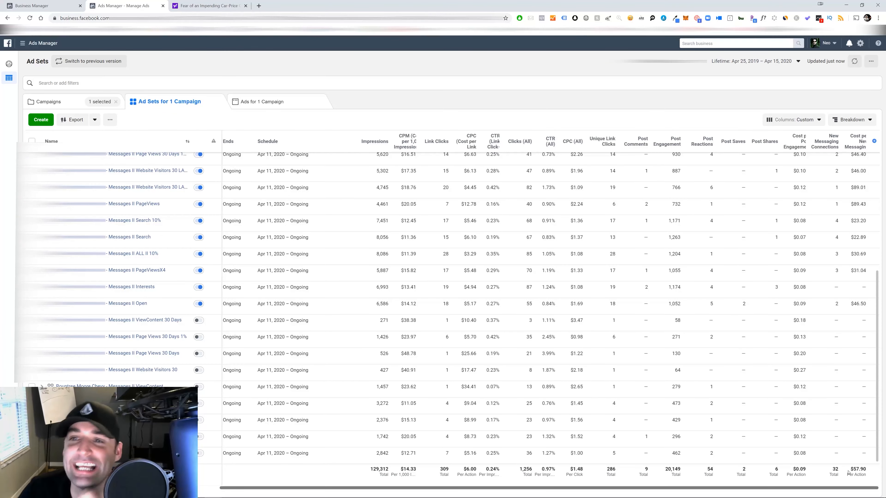
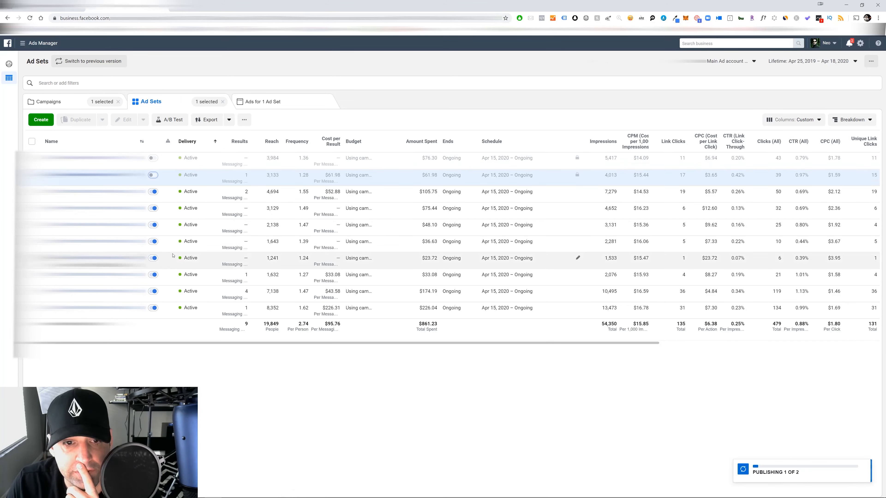
Turn the paused ad set with $61.98 spent back on and clear the ad set selection
left_click(153, 192)
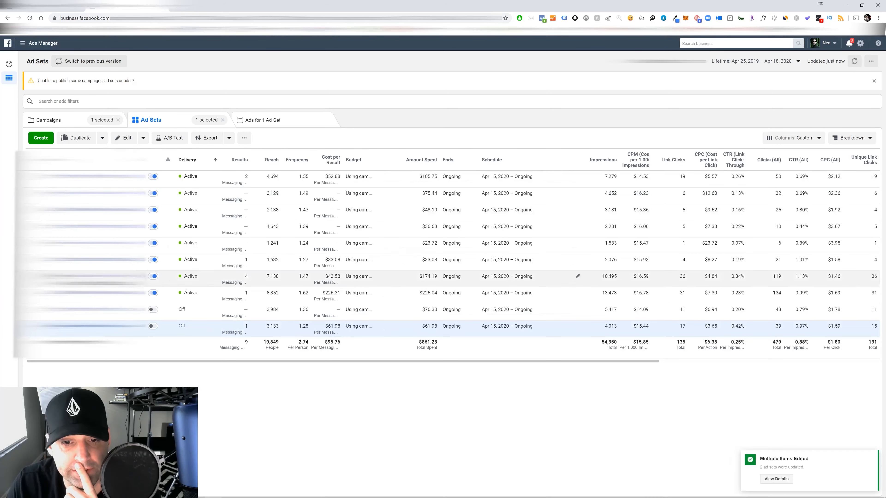
left_click(153, 325)
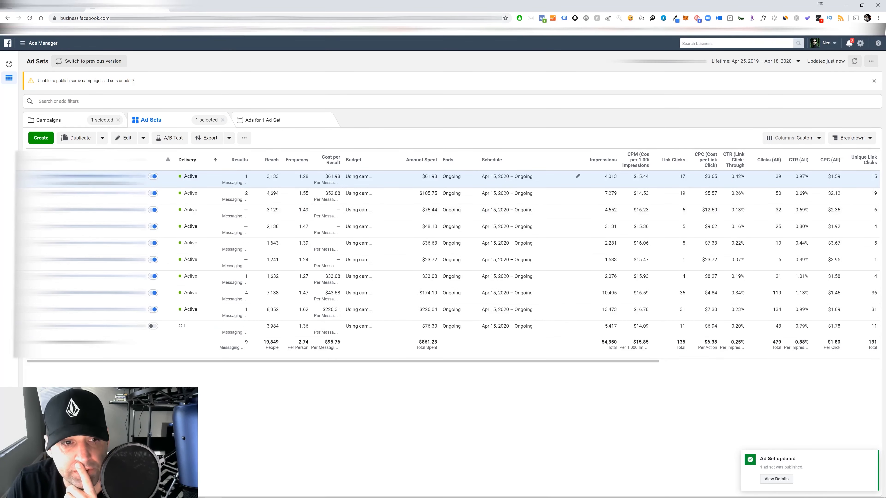
left_click(32, 177)
left_click(32, 209)
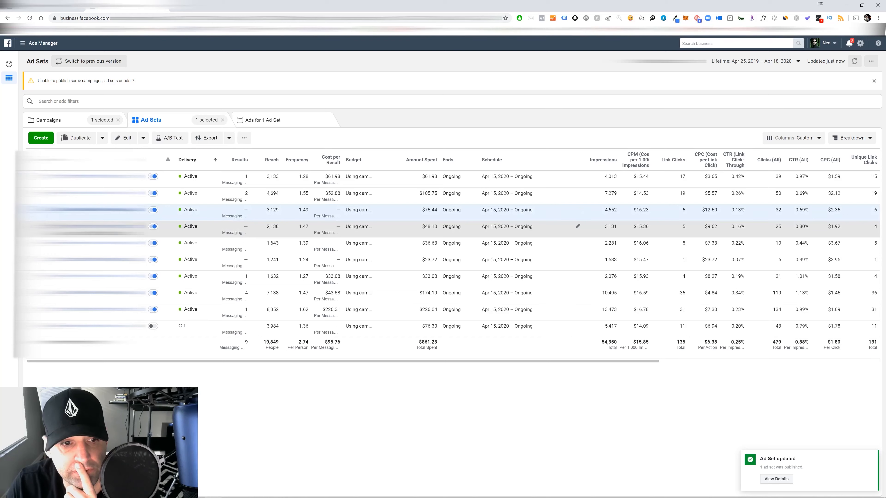
left_click(32, 210)
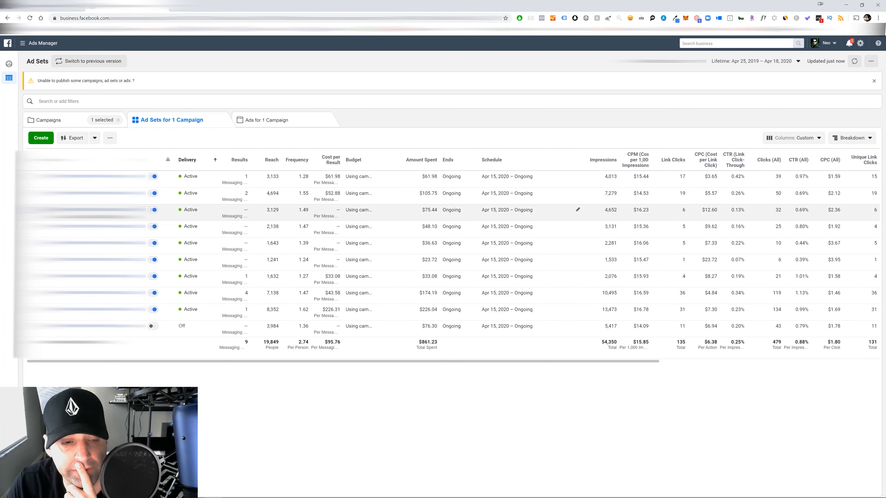
Turn off the four active ad sets that have no messaging results and publish the status change
left_click(32, 210)
left_click(32, 227)
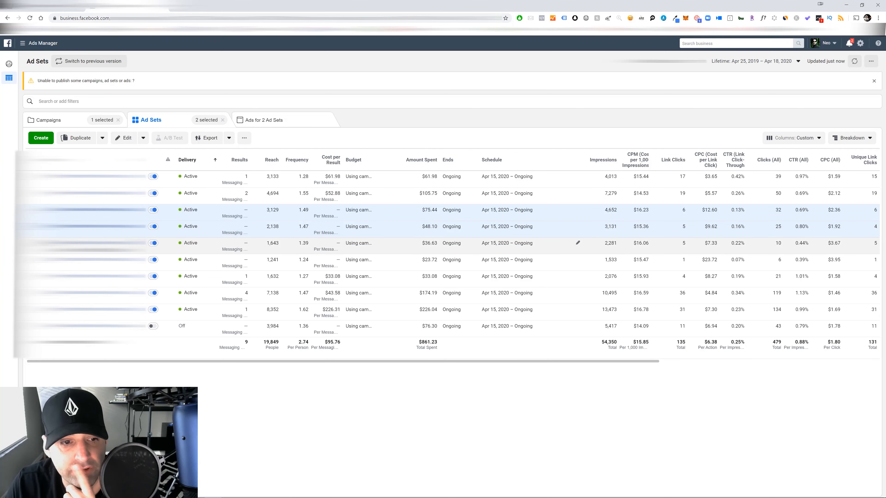
left_click(32, 243)
left_click(32, 259)
left_click(32, 326)
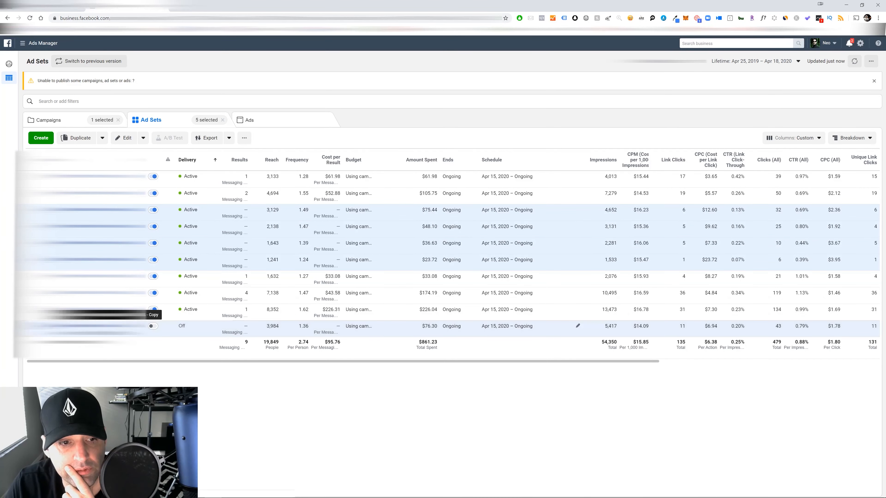
left_click(144, 138)
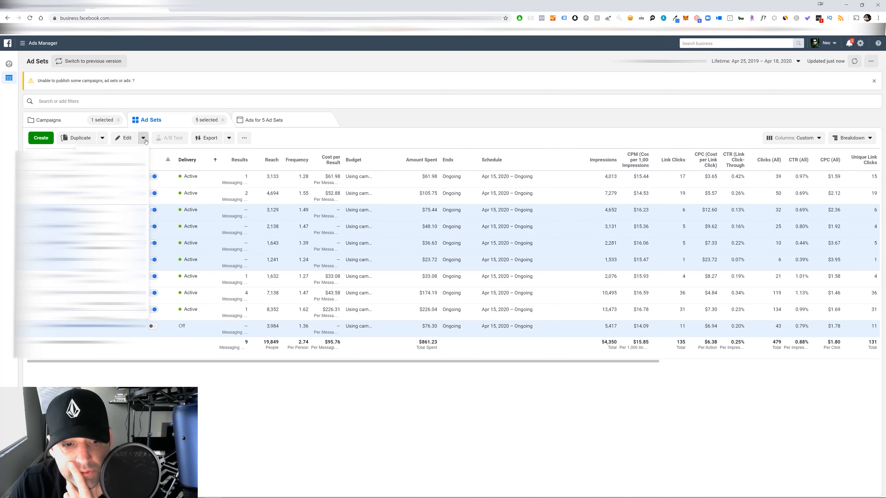
left_click(108, 343)
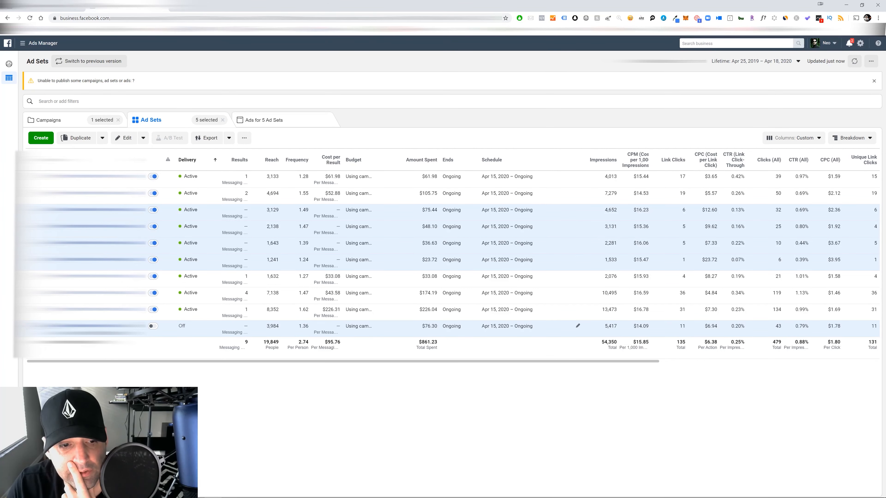
left_click(32, 325)
left_click(143, 138)
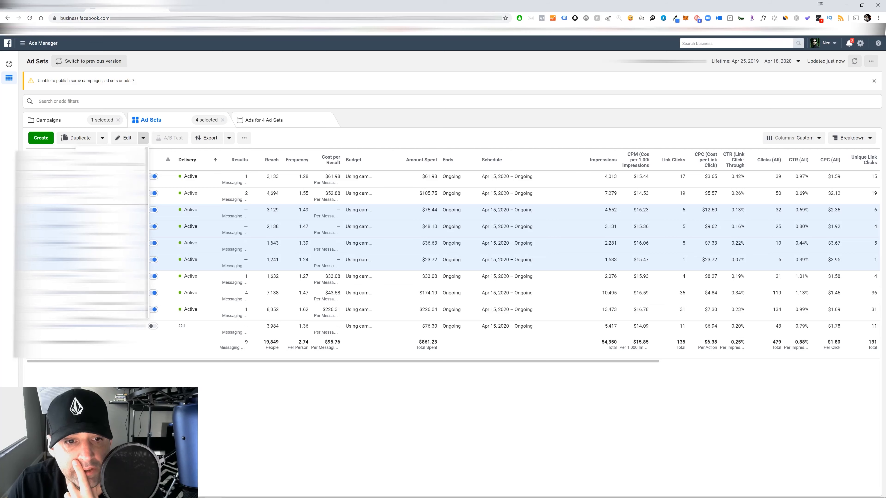
left_click(110, 198)
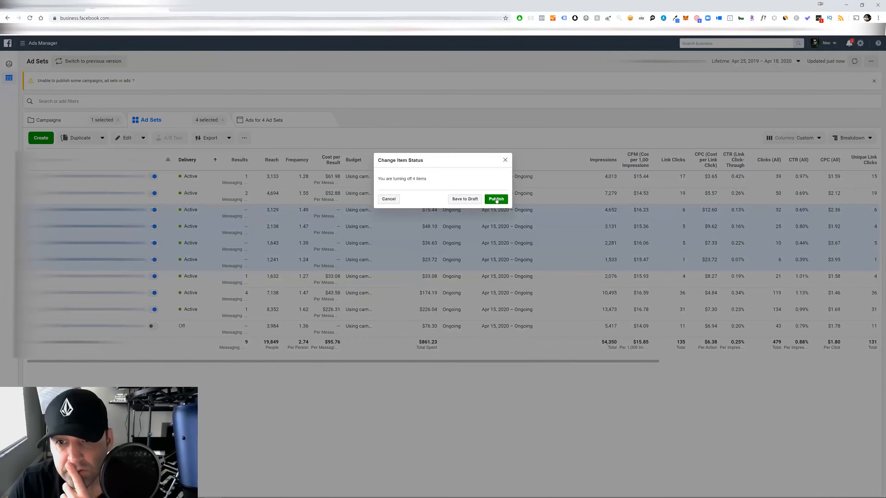
left_click(496, 200)
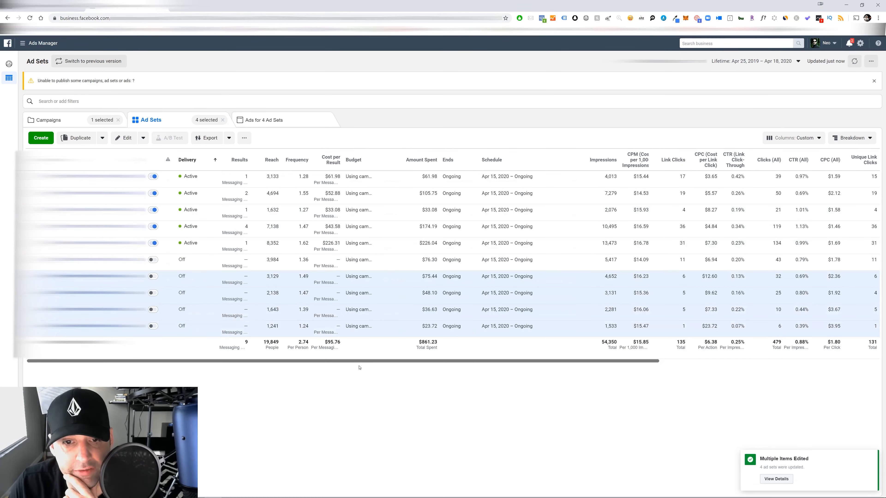
Deselect the four switched-off ad sets and dismiss the publishing warning above the table
left_click(573, 277)
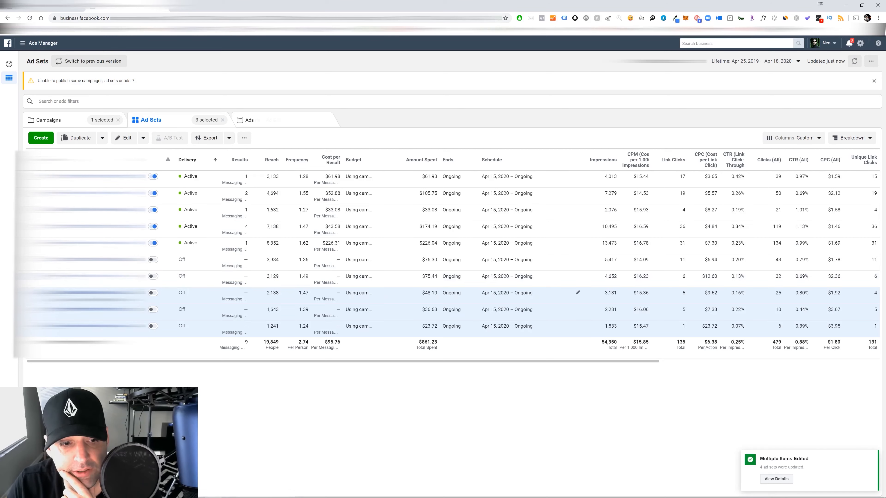
left_click(575, 293)
left_click(575, 310)
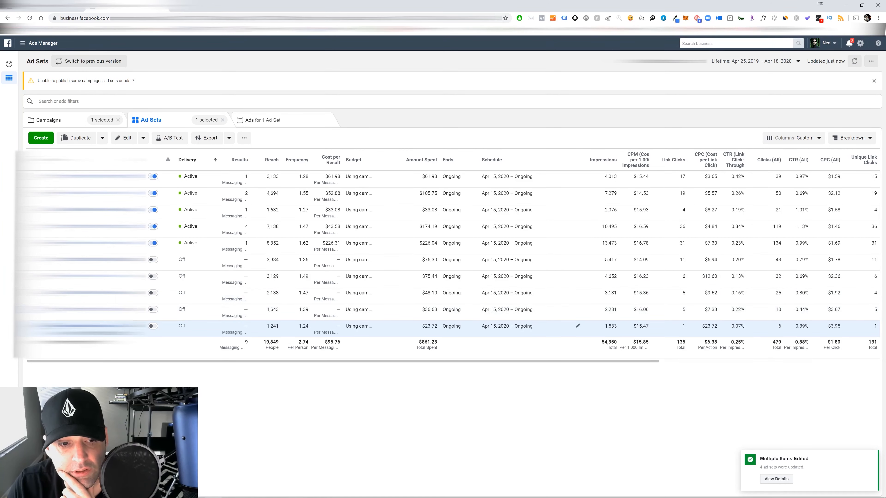
left_click(575, 326)
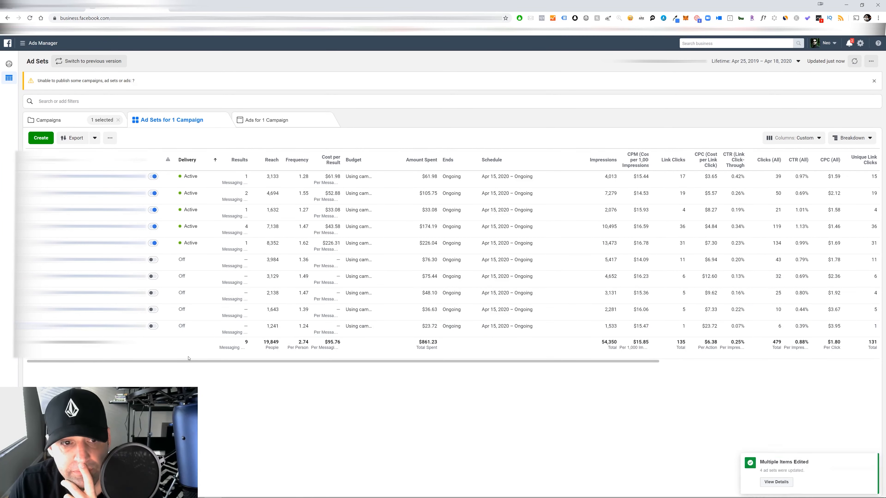
left_click(873, 80)
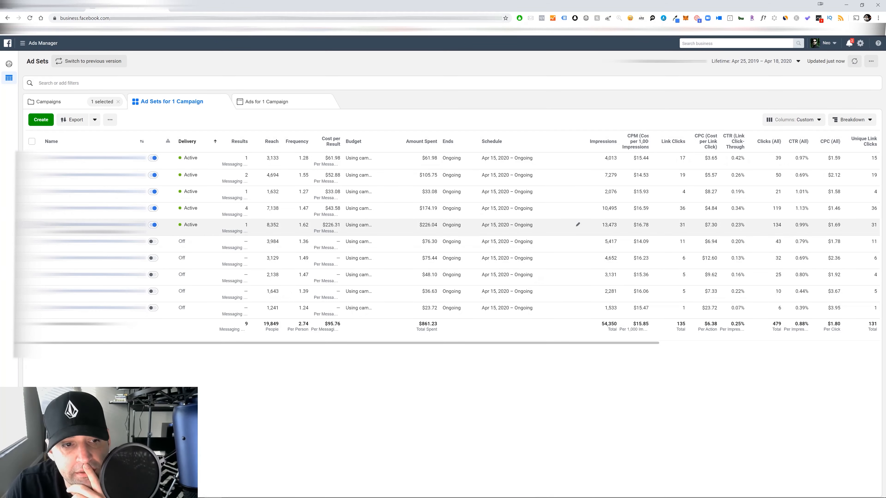
Duplicate the five active ad sets into an existing campaign with 3 copies of each ad set
left_click(32, 225)
left_click(32, 209)
left_click(32, 192)
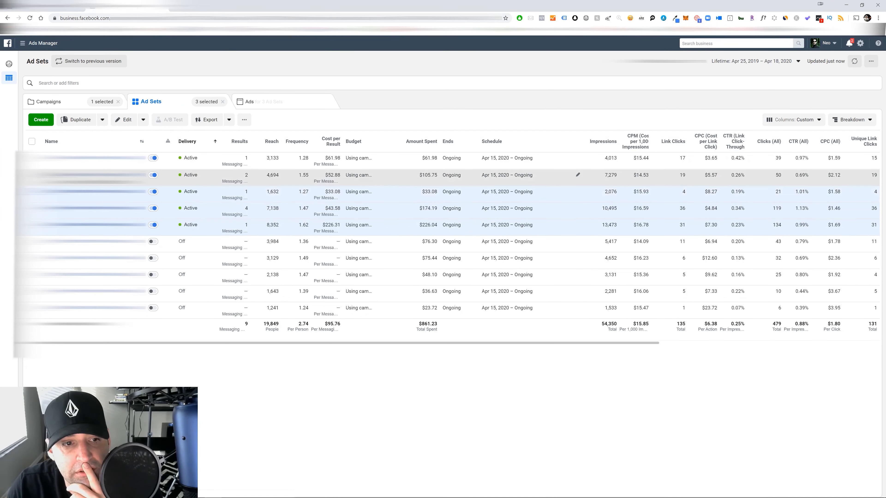
left_click(32, 175)
left_click(39, 161)
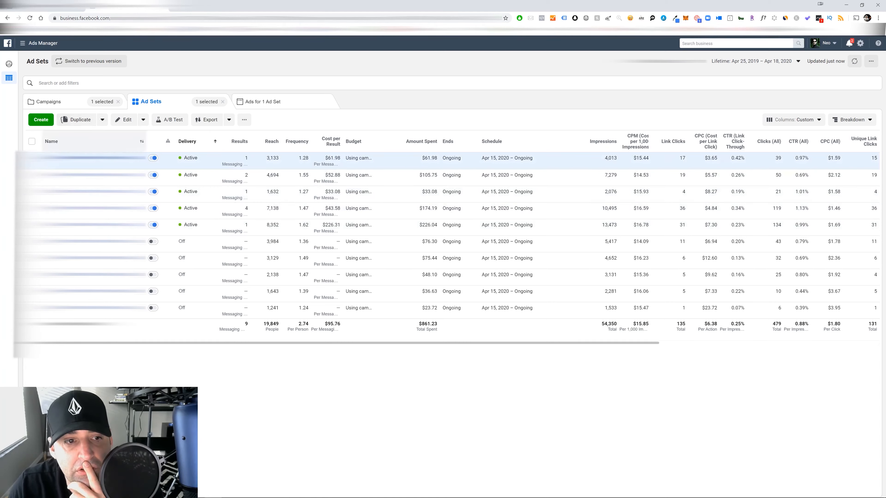
left_click(32, 175)
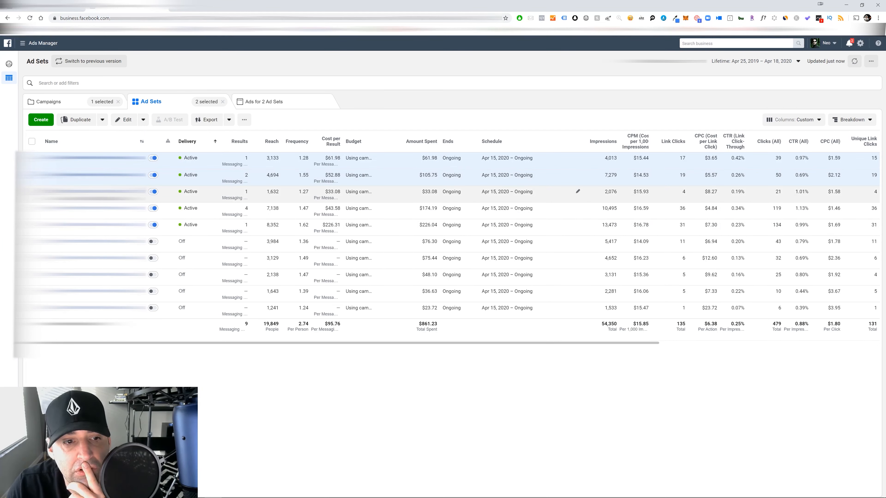
left_click(31, 192)
left_click(32, 208)
left_click(32, 225)
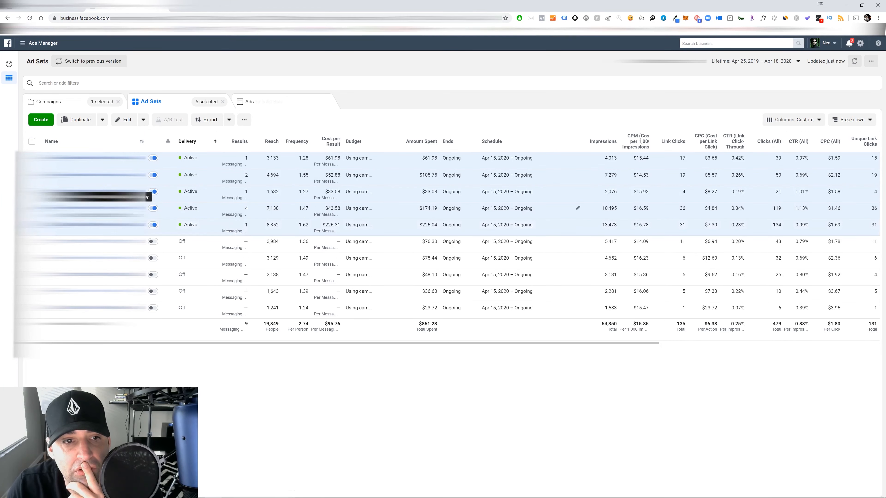
left_click(87, 121)
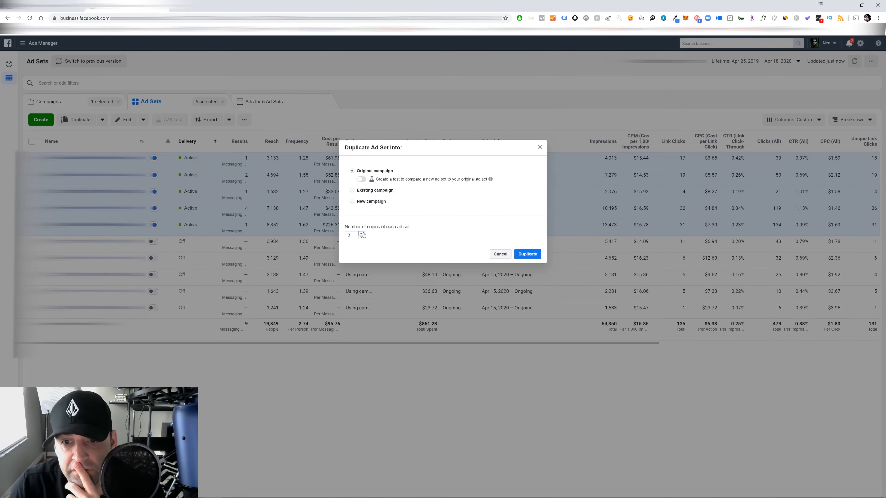
left_click(352, 191)
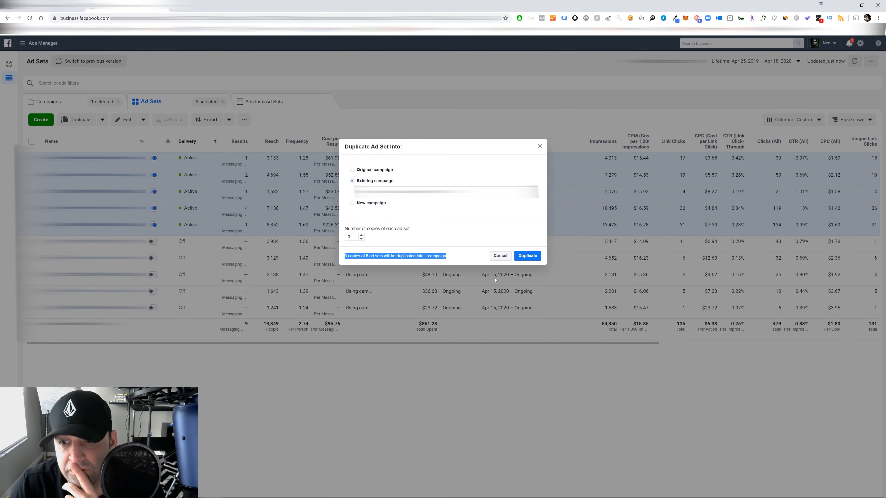
left_click(528, 256)
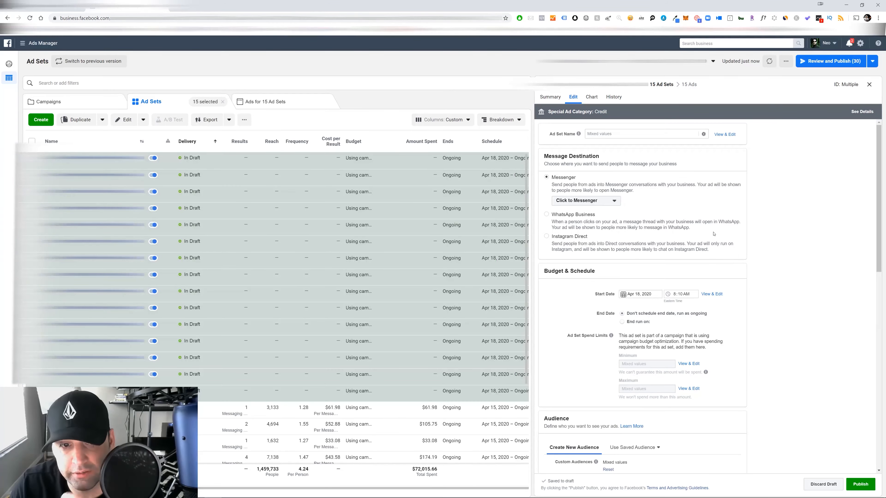
Check the 15 duplicated ad sets' audience, placement and optimization settings and publish them
scroll(728, 254, "down", 10)
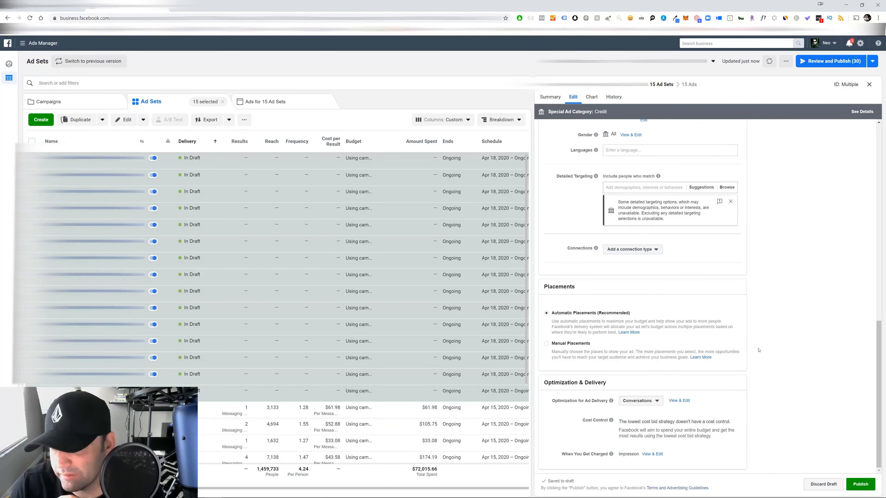
scroll(746, 332, "up", 3)
scroll(746, 331, "down", 3)
mouse_move(860, 490)
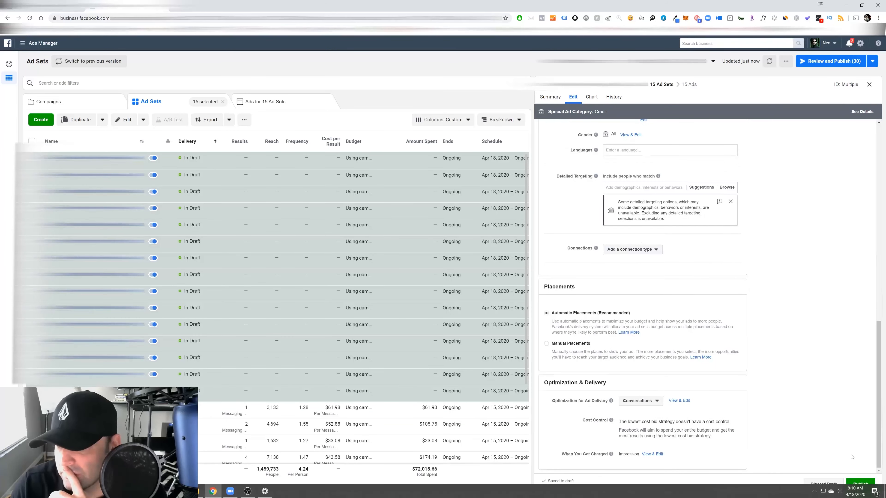
left_click(860, 485)
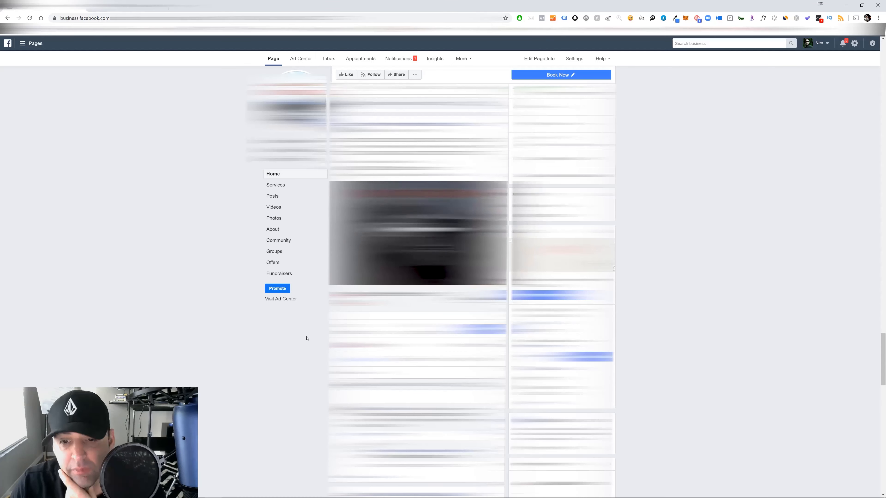
Browse the posts on the dealership's Facebook Page
scroll(471, 279, "down", 1)
mouse_move(372, 310)
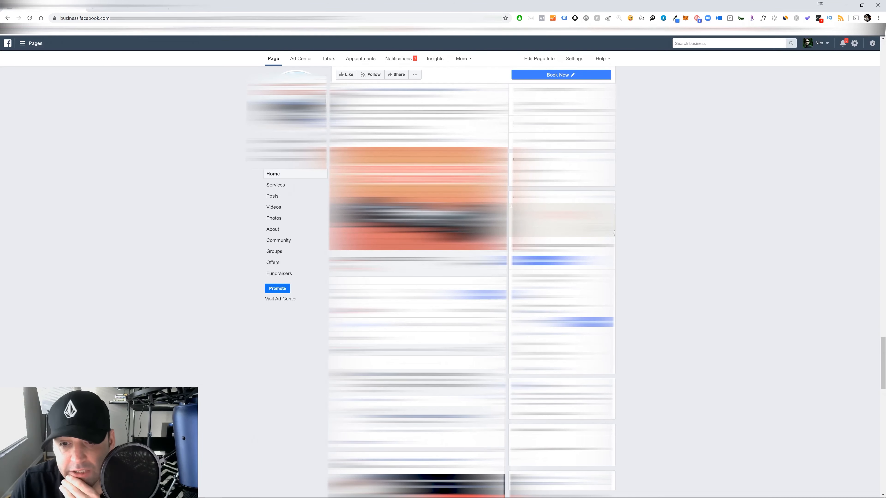
Switch to Ads Manager and examine the three selected campaigns' ad set metrics, from cost per result to new messaging connection costs
left_click(128, 6)
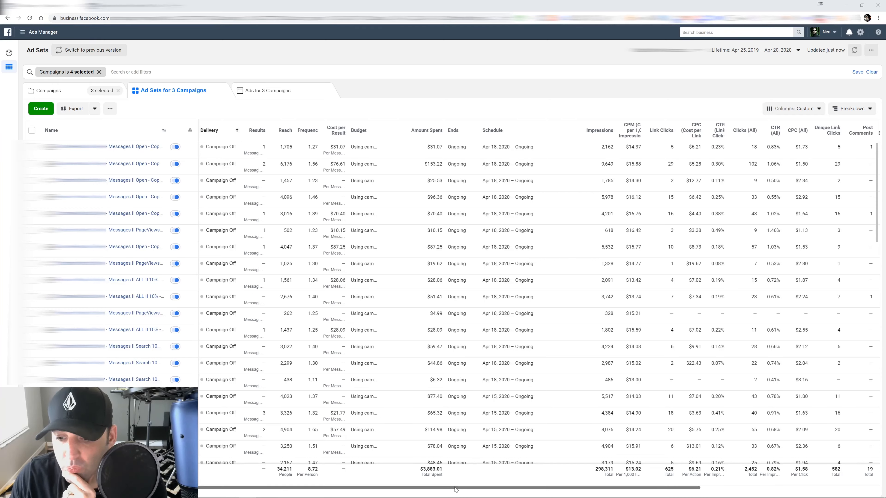
left_click_drag(455, 489, 728, 495)
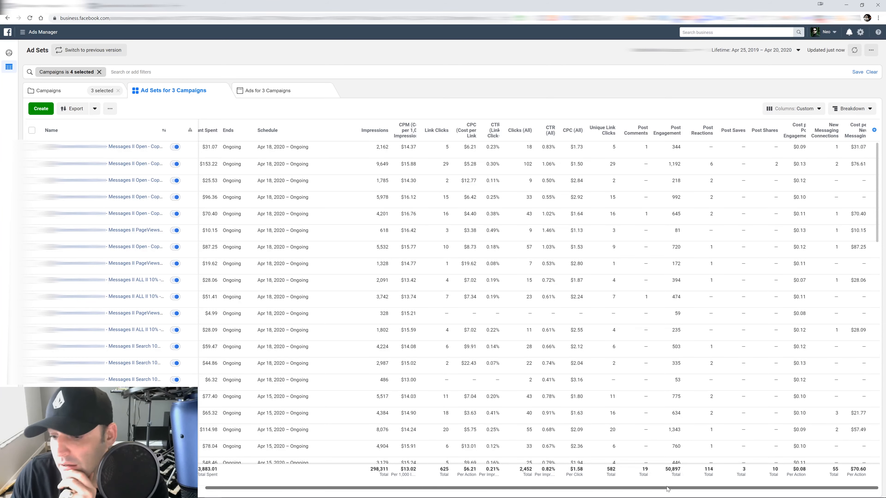
left_click_drag(660, 490, 516, 485)
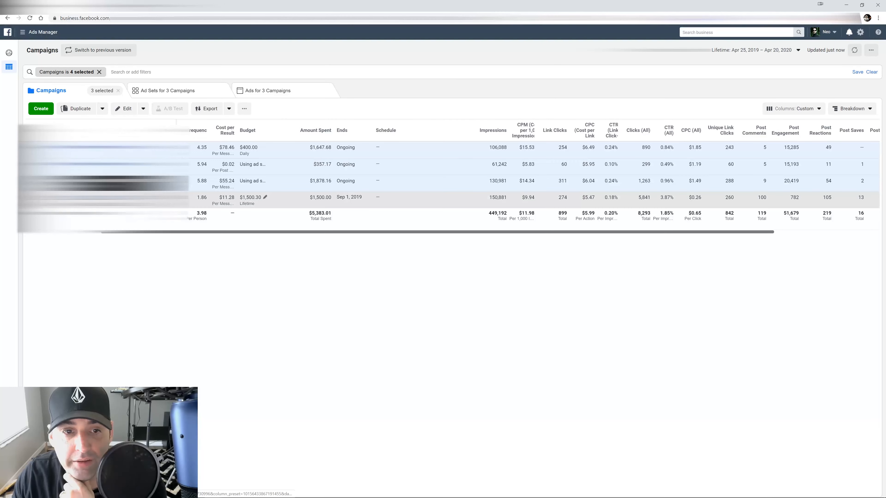
Open the campaign that ended Sep 1, 2019 and examine its two ad sets' results, reach and cost per result
left_click(115, 197)
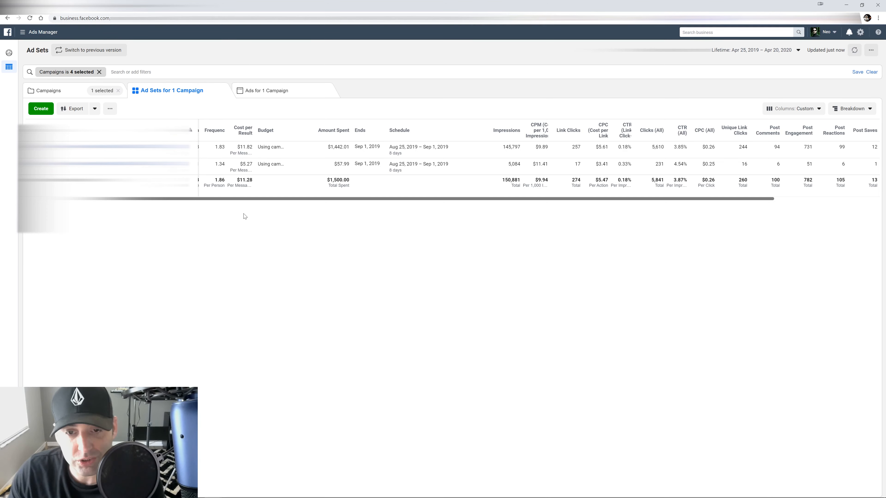
left_click_drag(238, 198, 173, 198)
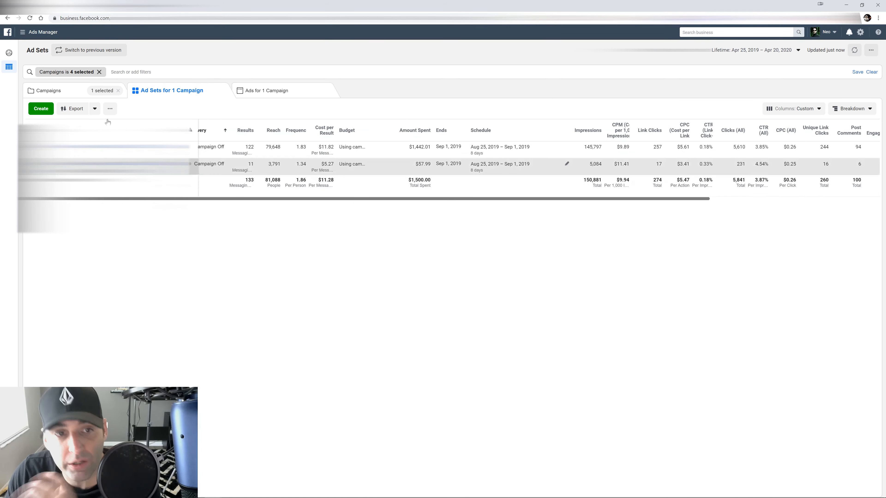
Return to the campaigns, open the one with the $400 daily budget and examine its ad sets' engagement and messaging connection costs
left_click(77, 92)
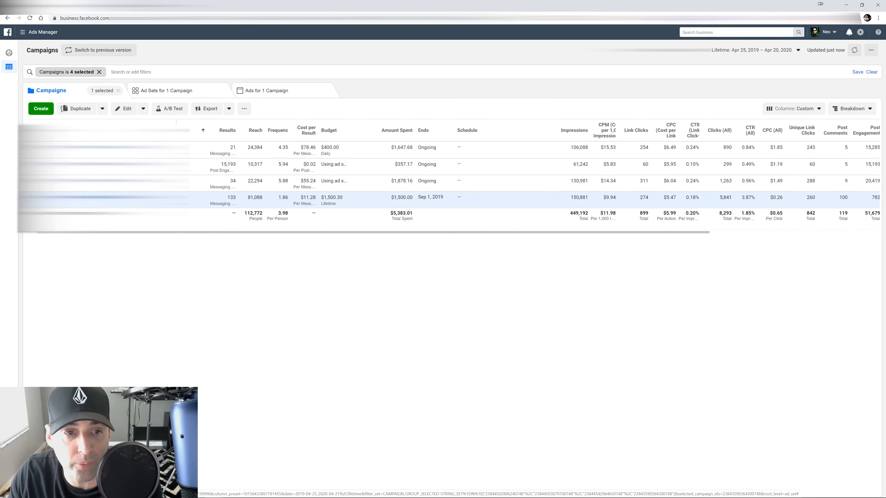
left_click(117, 148)
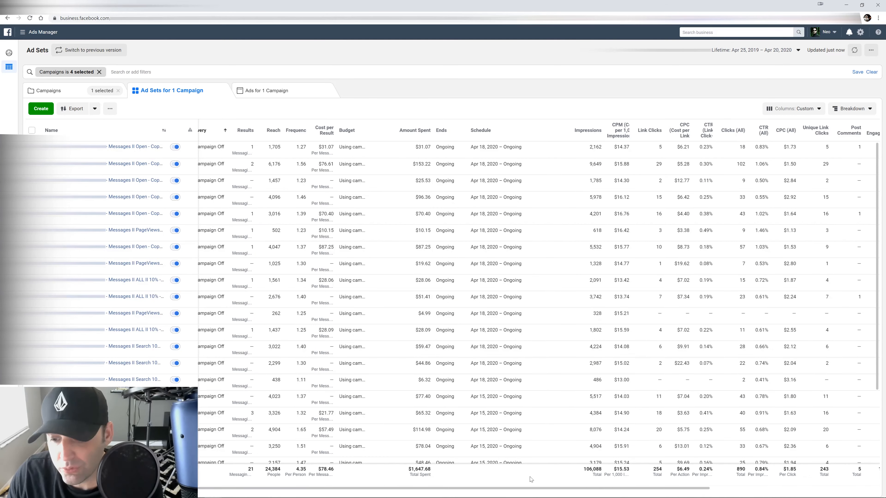
left_click_drag(698, 484, 864, 485)
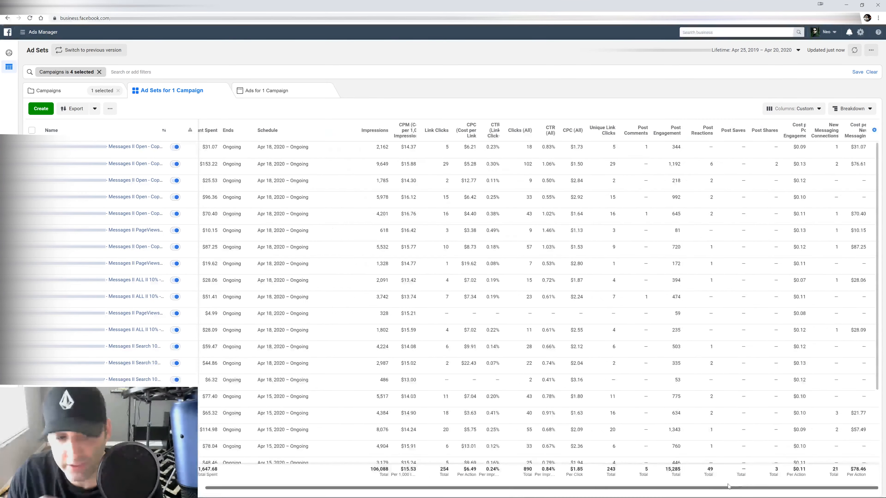